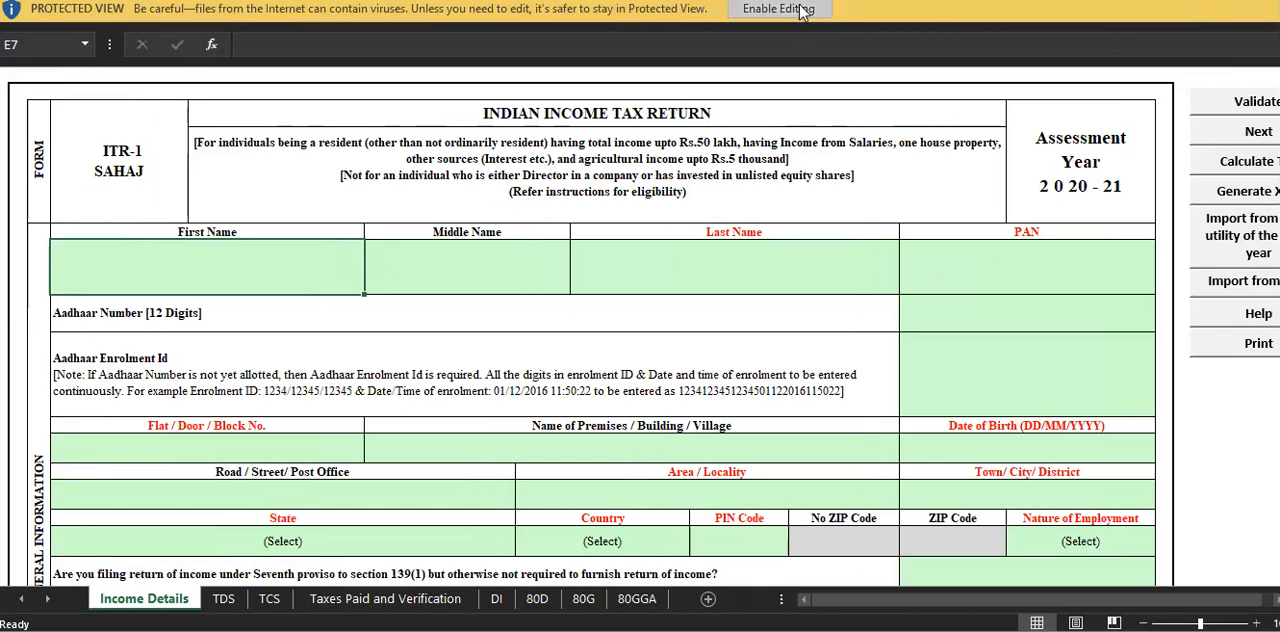
Enable editing and macro content in the ITR-1 workbook and dismiss the utility's opening notice.
click(759, 9)
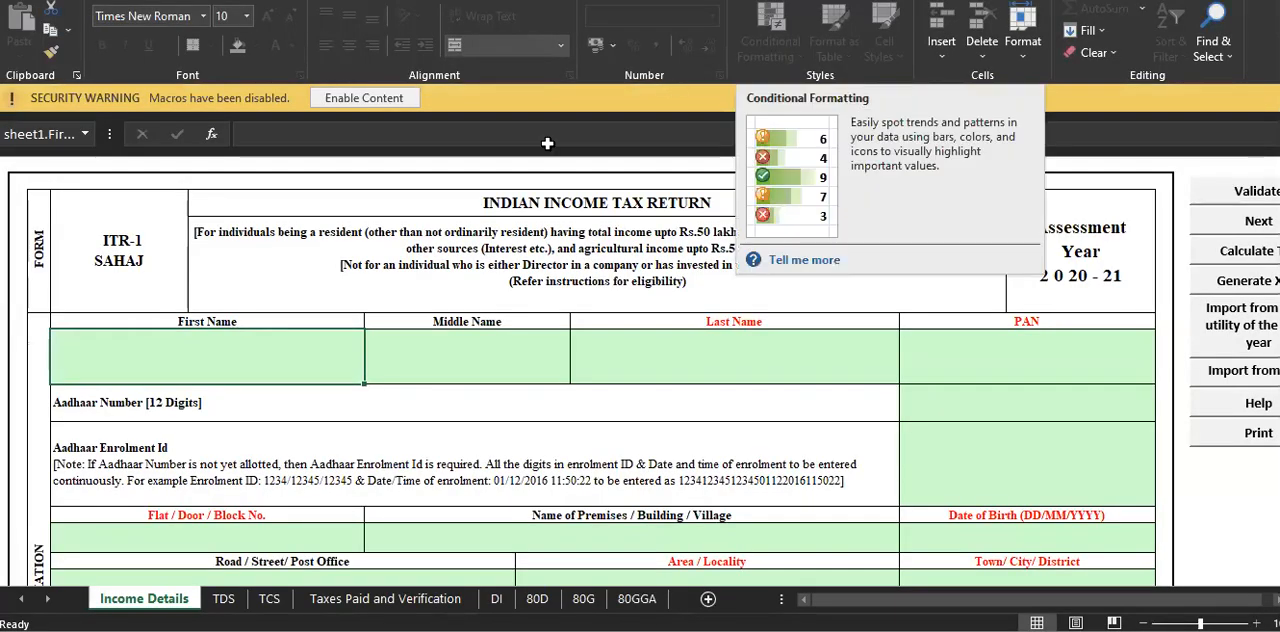
click(383, 96)
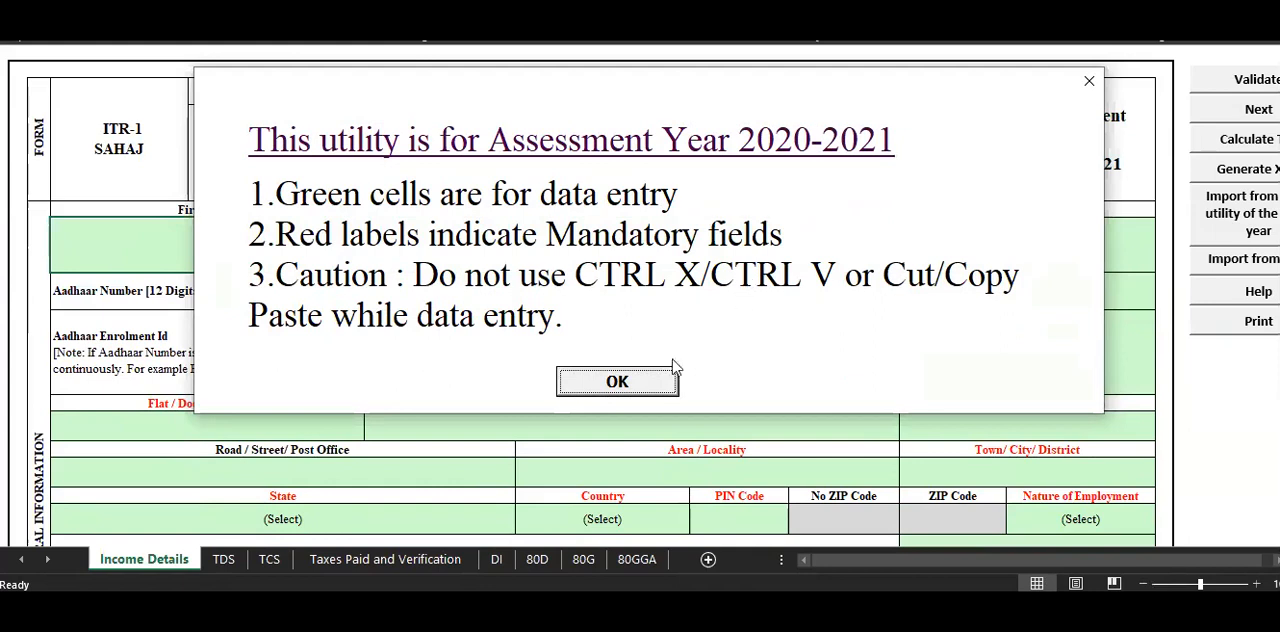
click(642, 423)
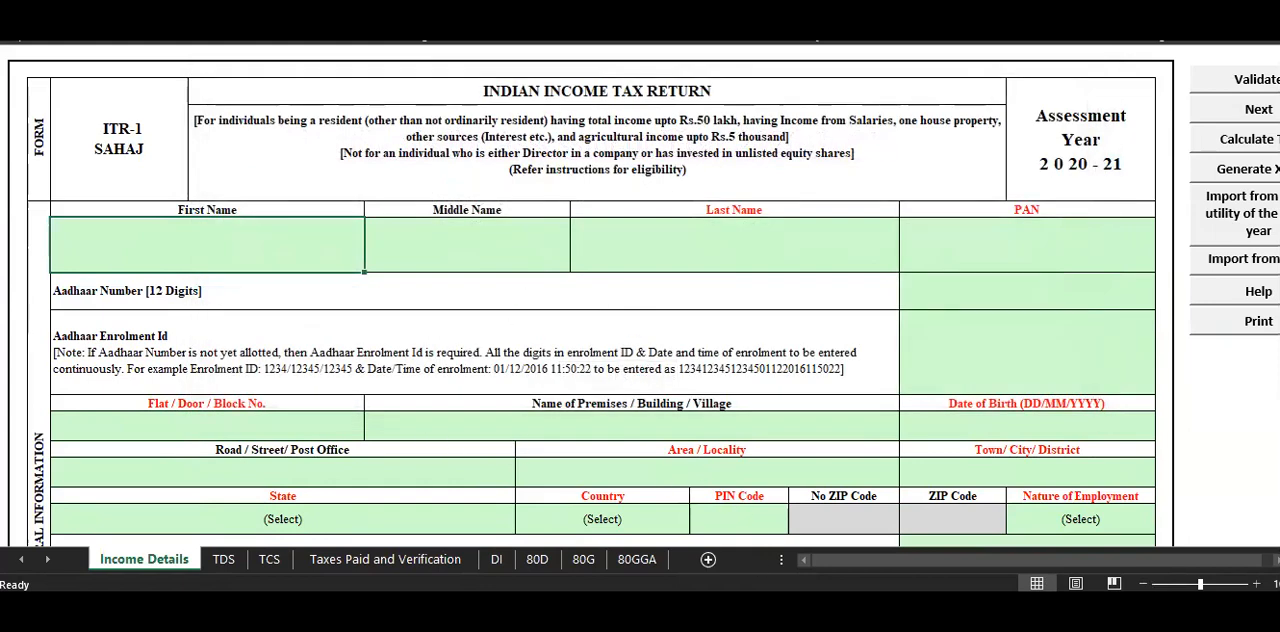
Check the assignment's taxpayer details, then fill in the taxpayer's first name and last name, leaving the middle name blank.
key(alt+Tab)
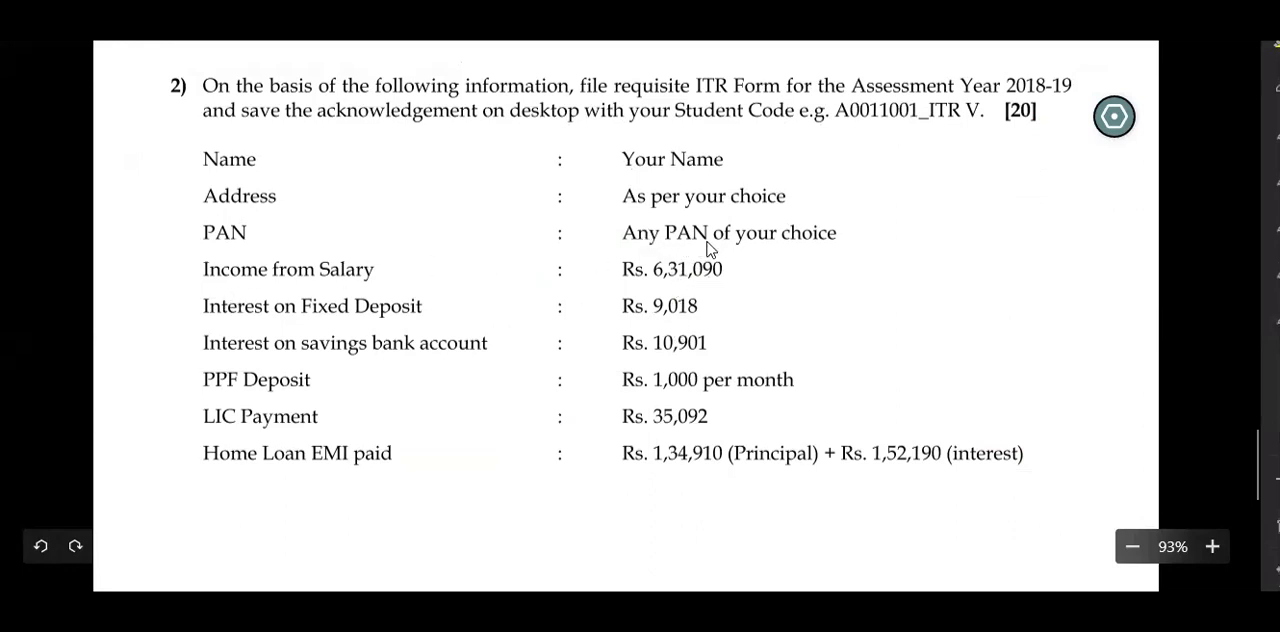
key(alt+Tab)
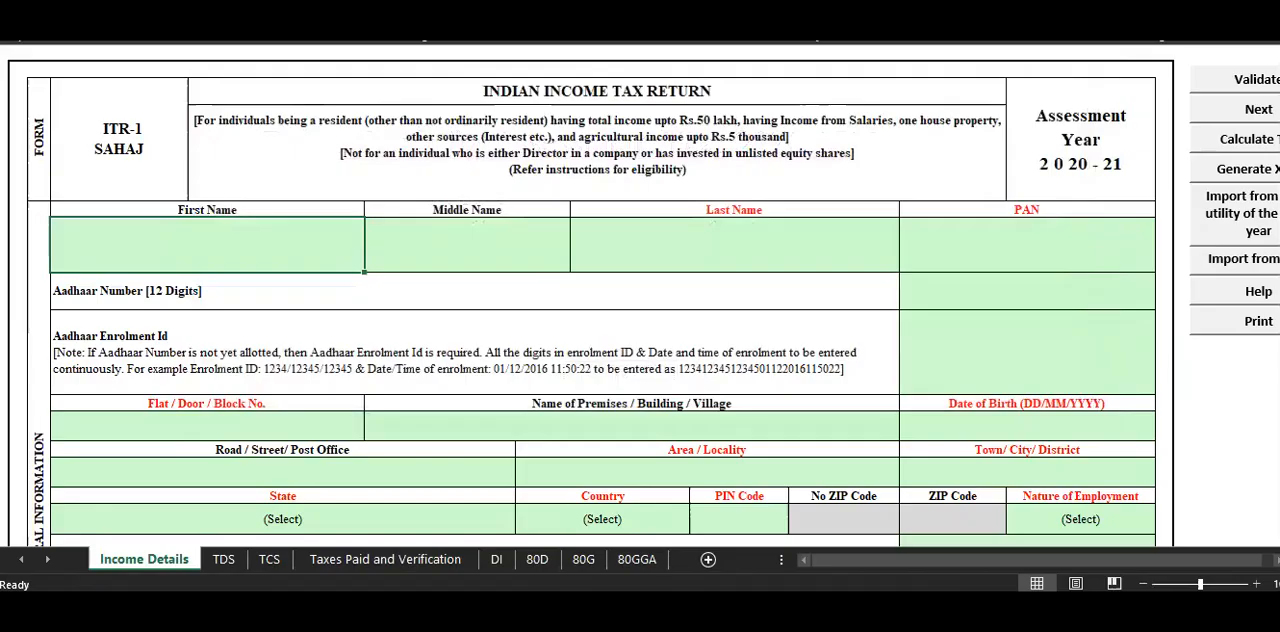
double_click(191, 235)
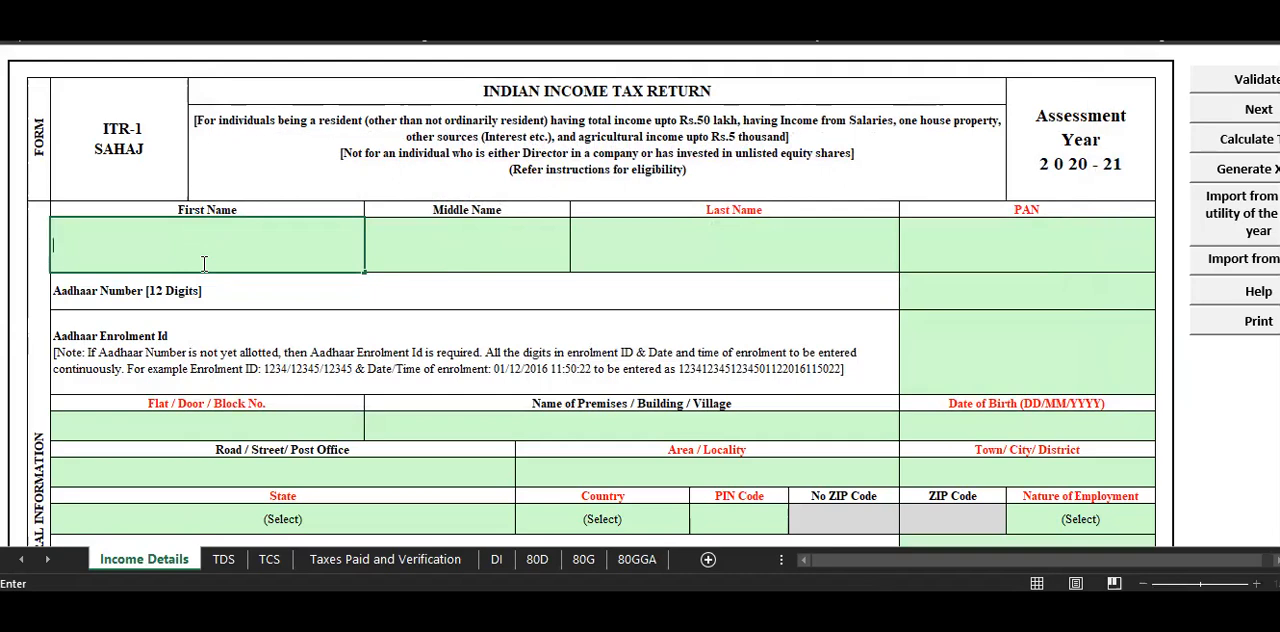
key(Tab)
key(Tab)
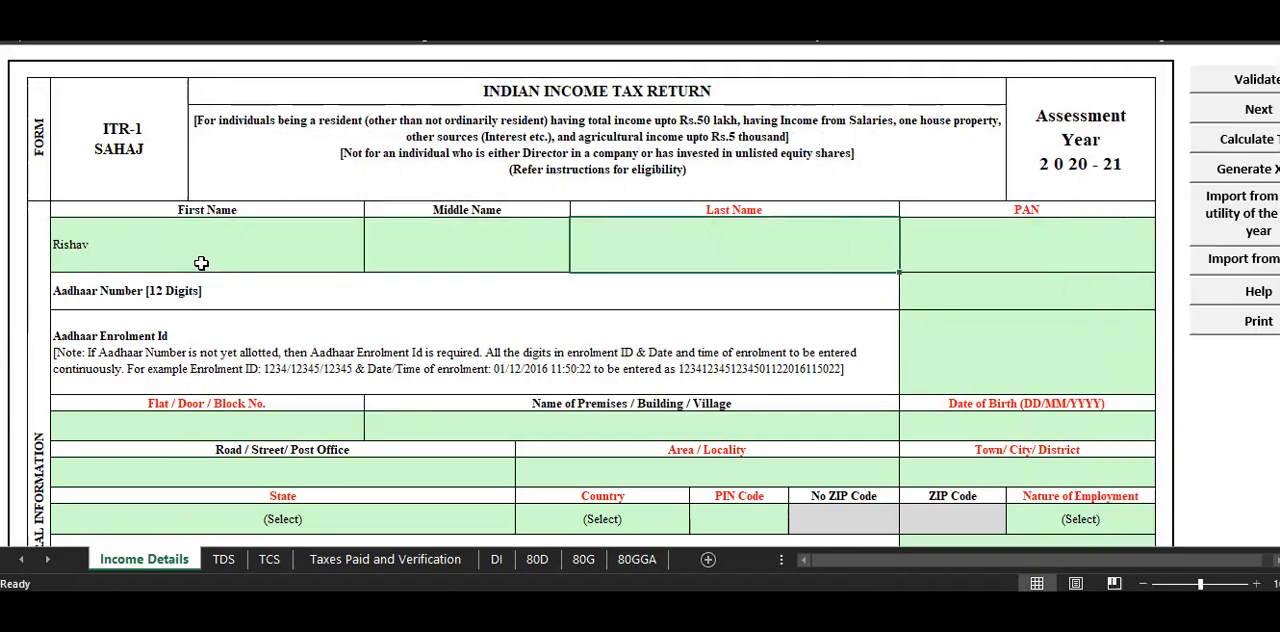
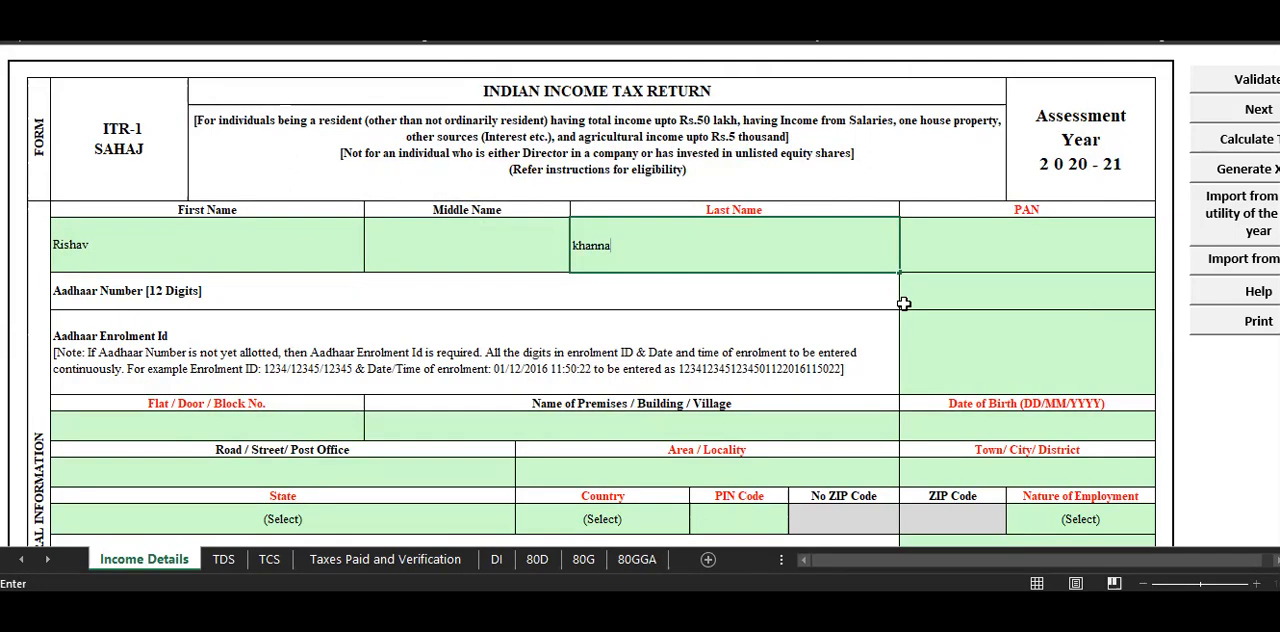
Enter the taxpayer's PAN in the required format of five letters, four digits and one letter.
click(945, 245)
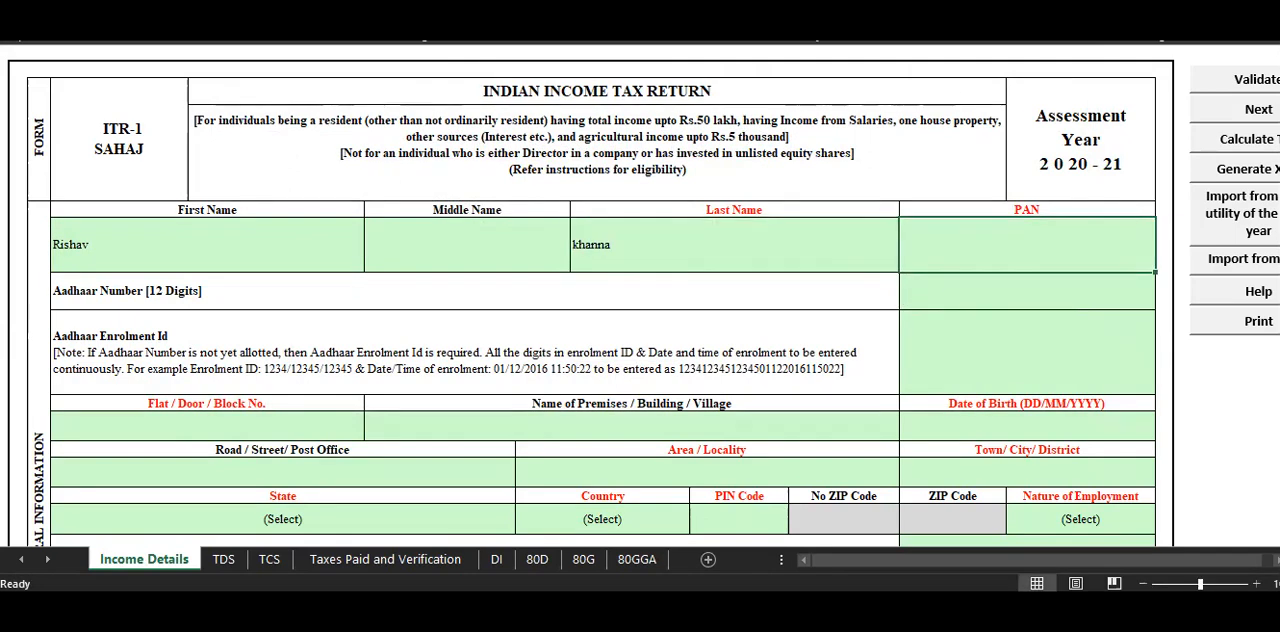
double_click(1010, 243)
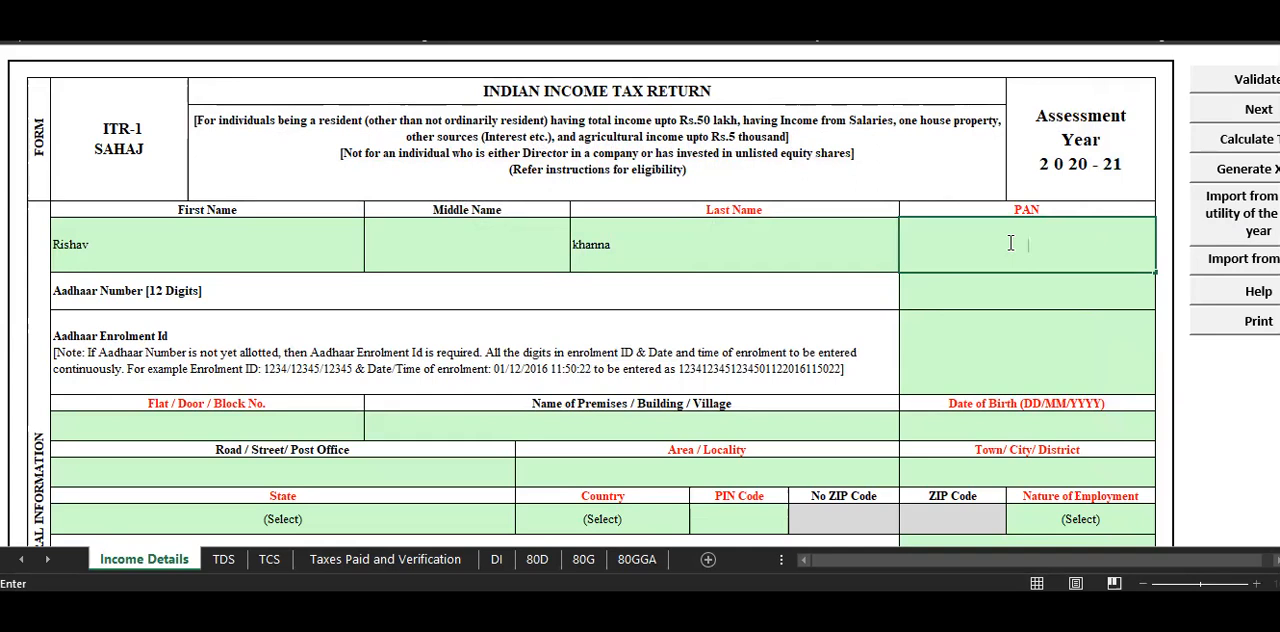
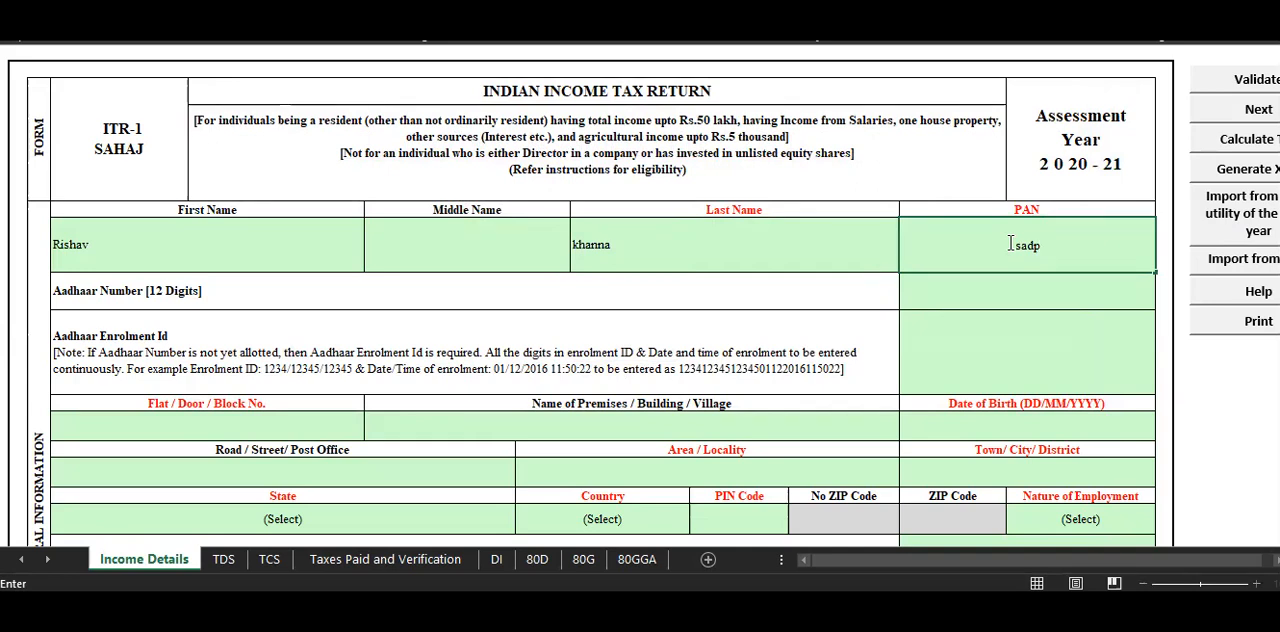
key(Return)
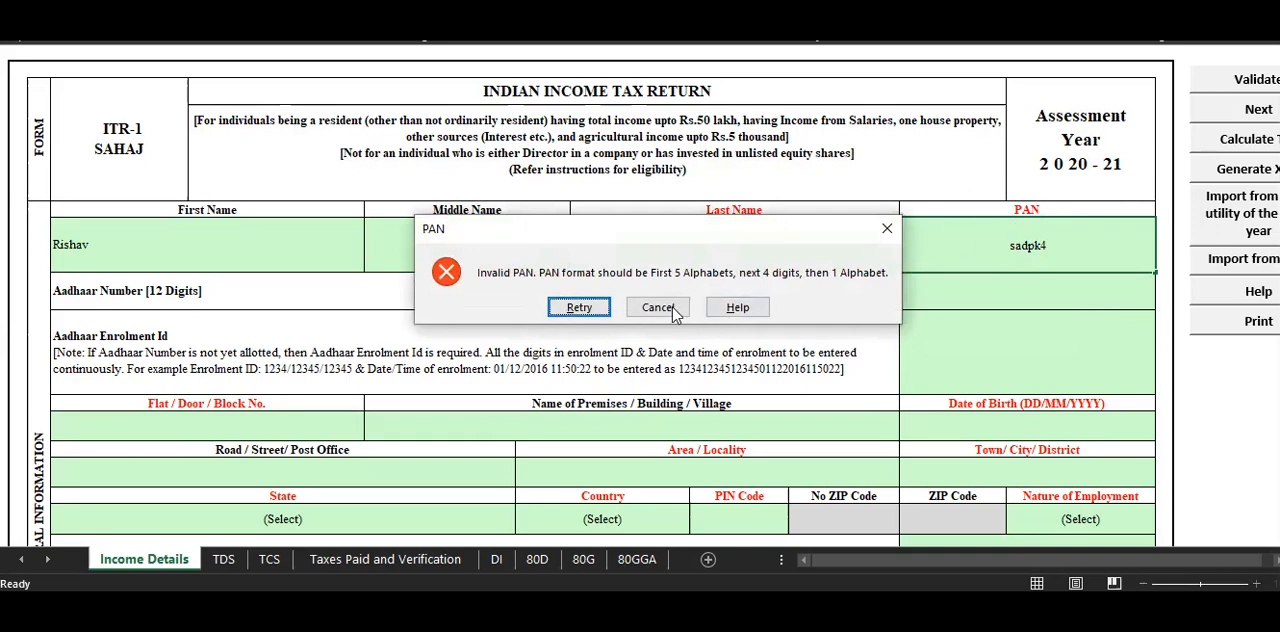
click(579, 307)
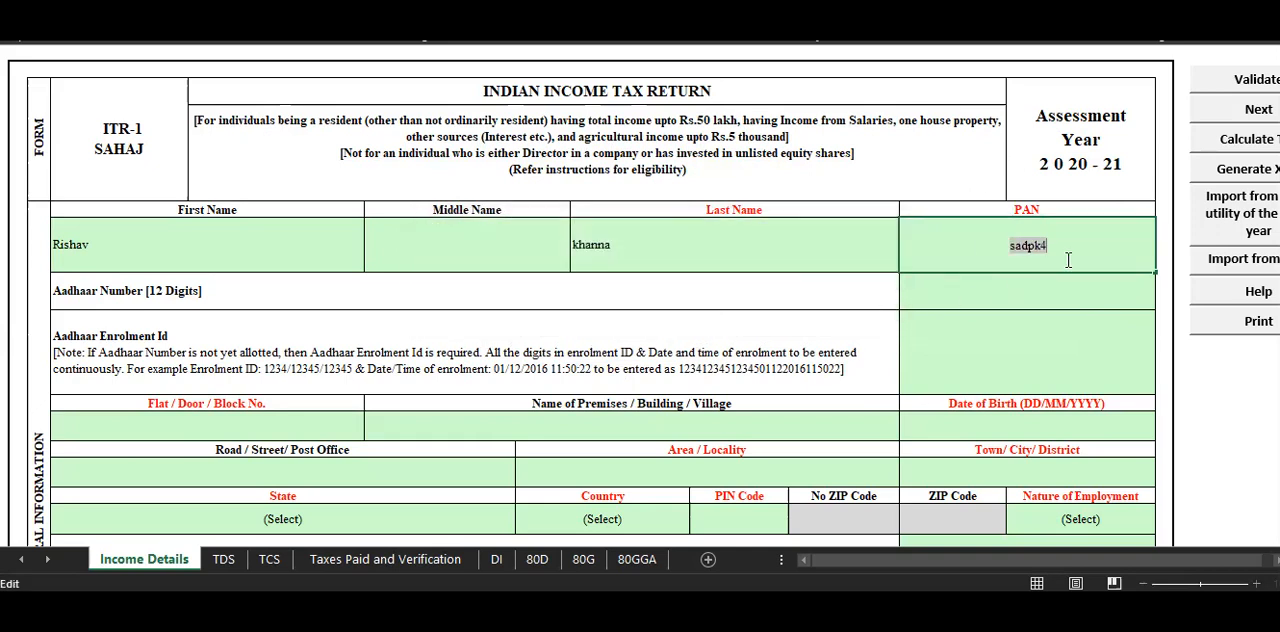
click(759, 275)
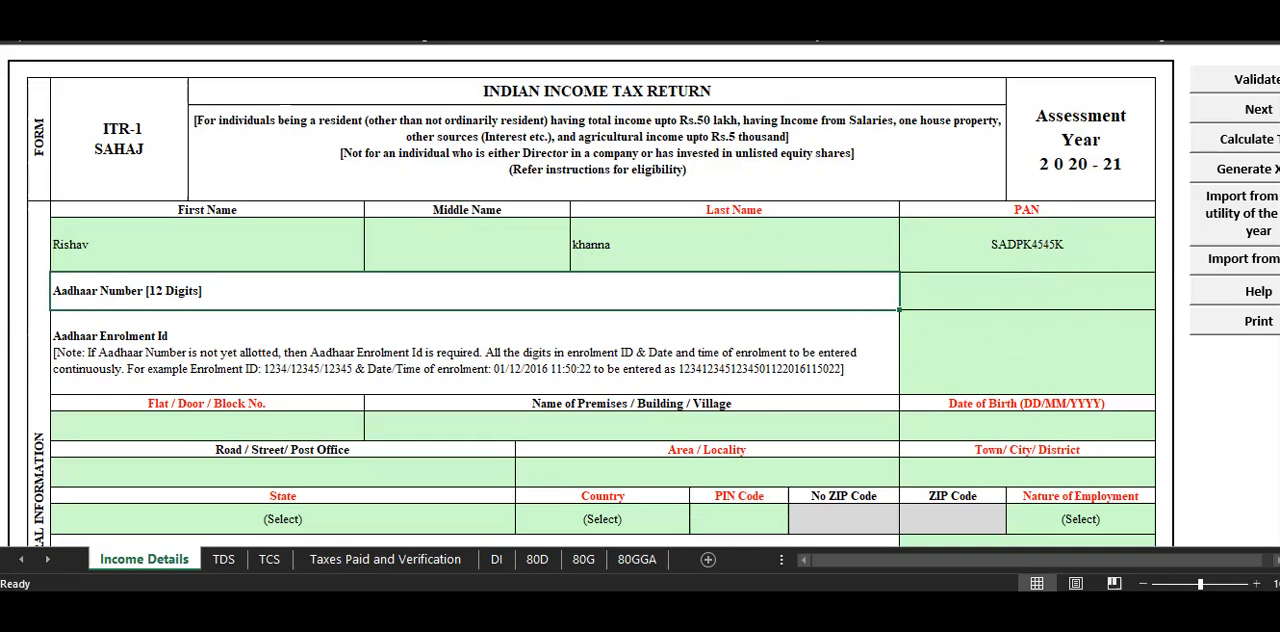
Enter the taxpayer's 12-digit Aadhaar number and leave the Aadhaar Enrolment Id blank.
click(1025, 290)
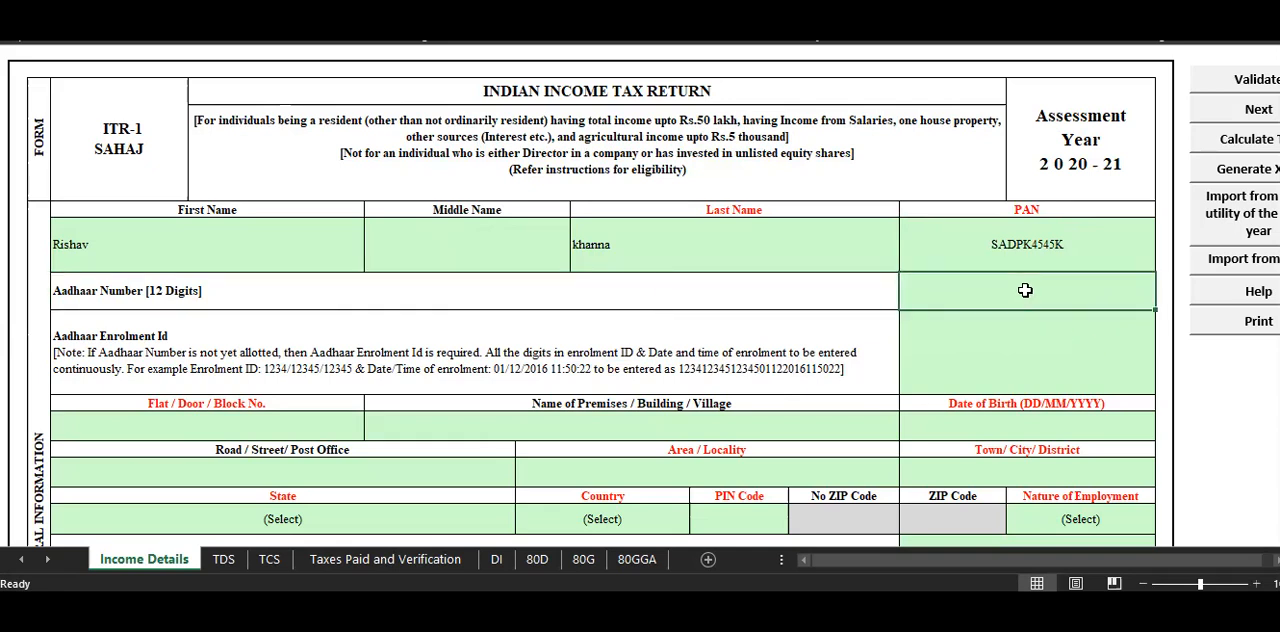
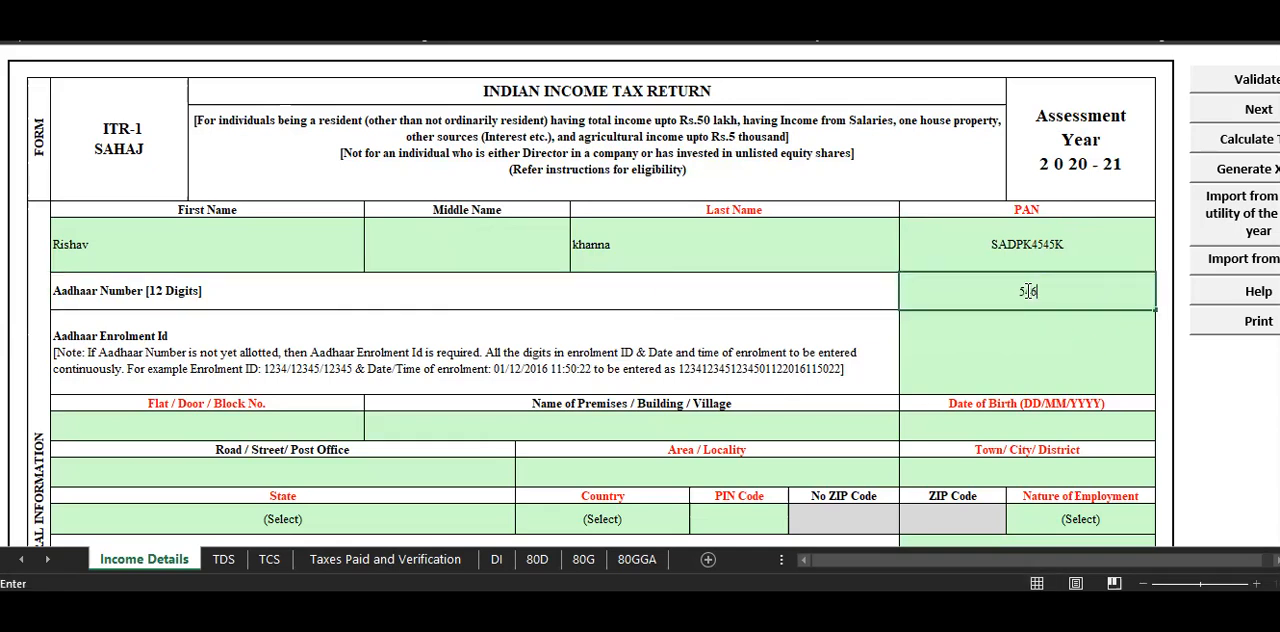
click(870, 347)
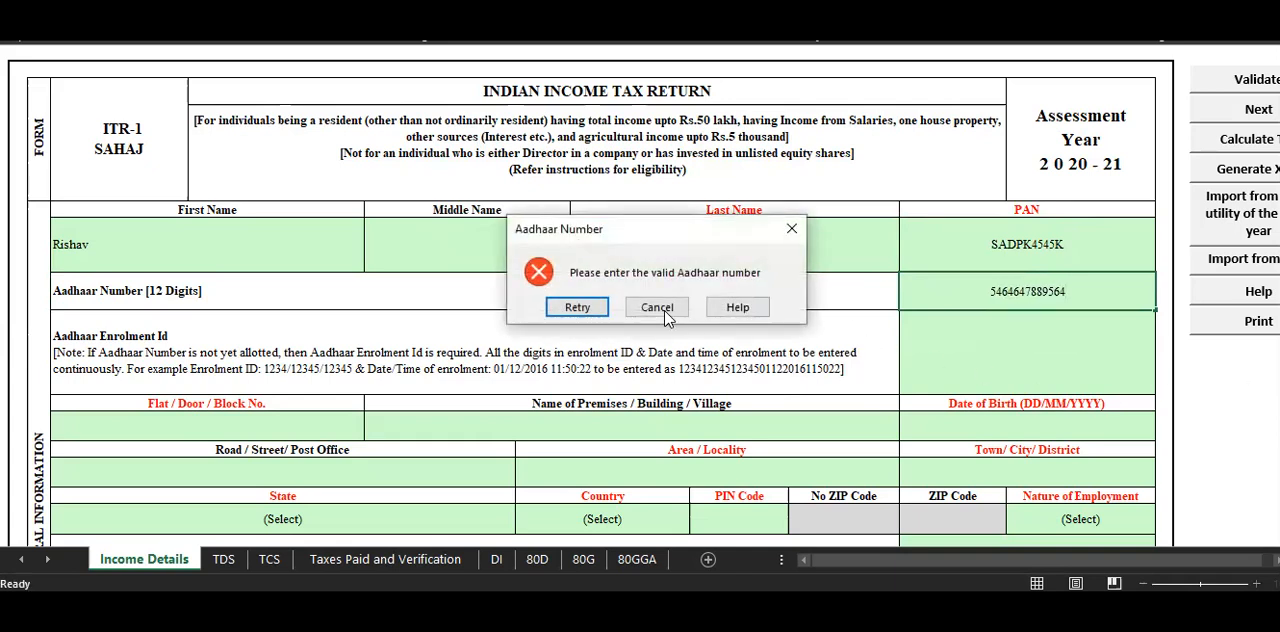
click(577, 307)
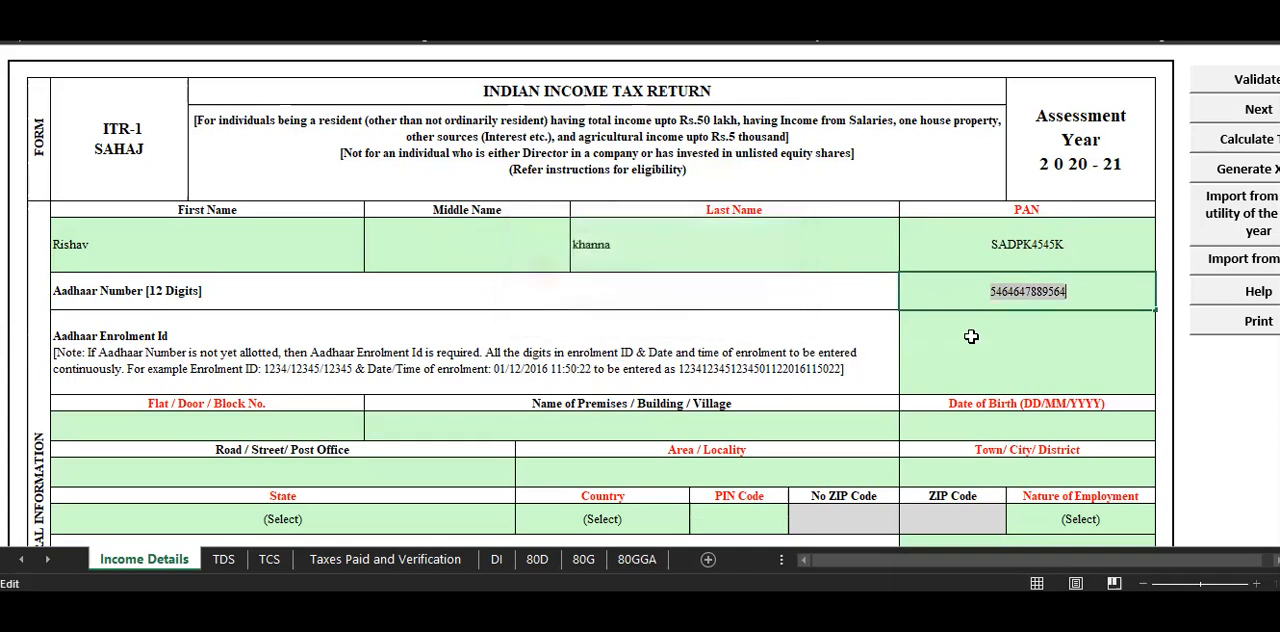
click(1086, 292)
key(BackSpace)
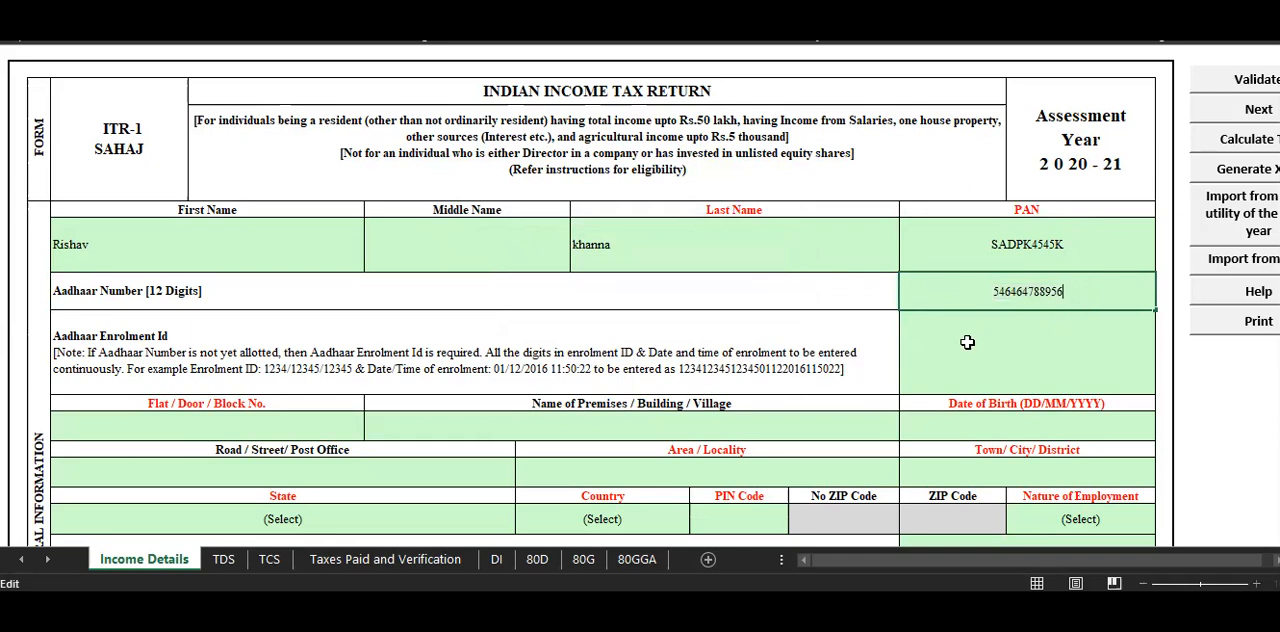
click(950, 350)
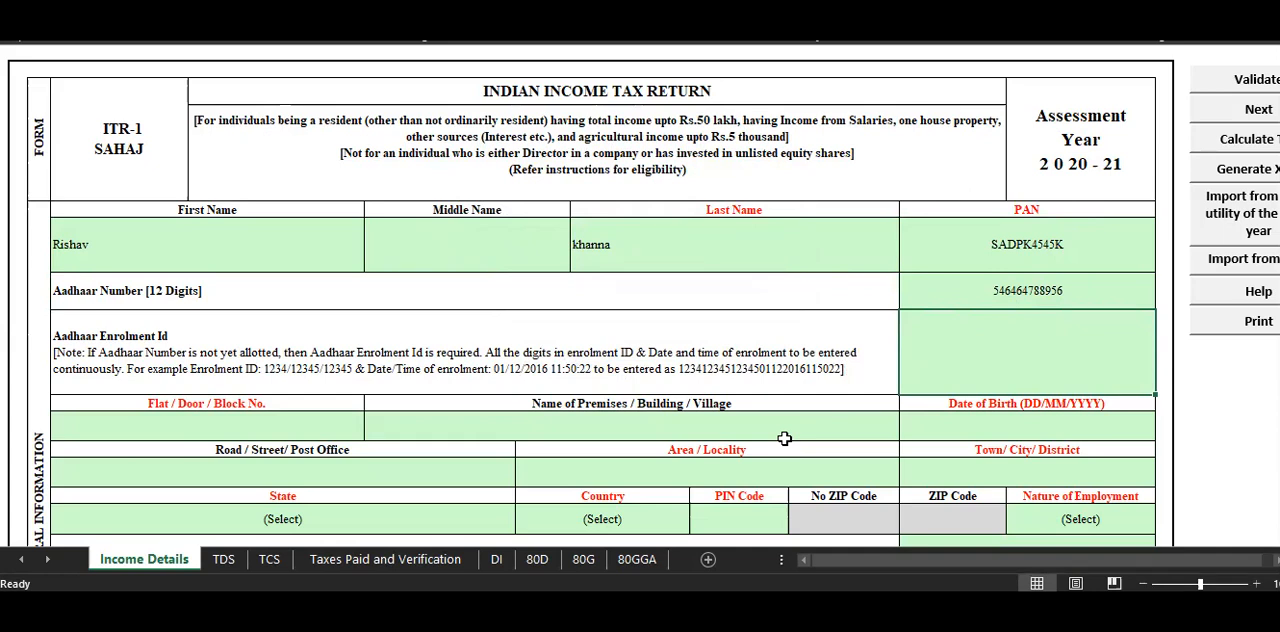
Set the Flat / Door / Block No. to the placeholder value 0.
click(255, 420)
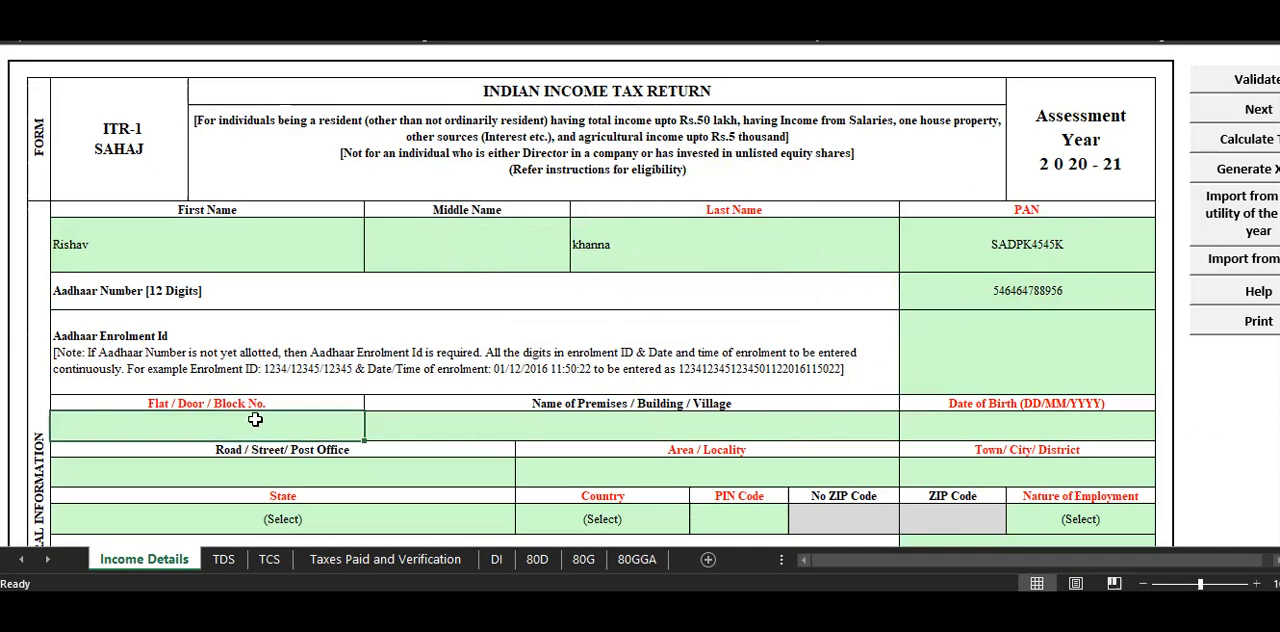
text(0)
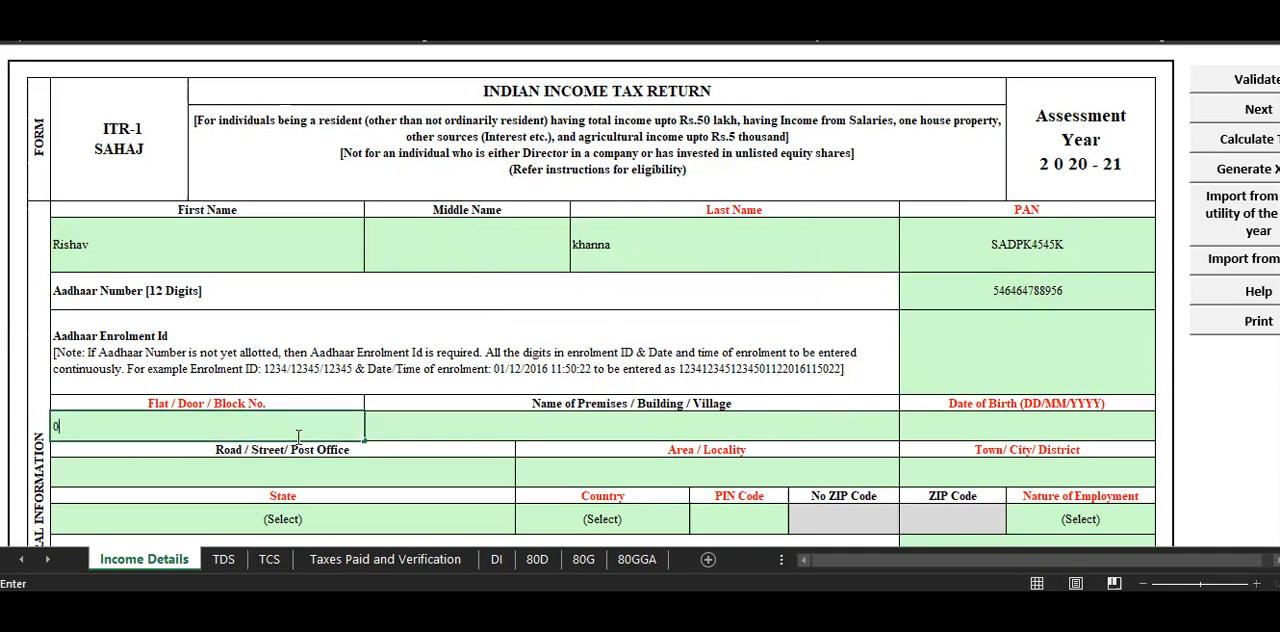
click(343, 379)
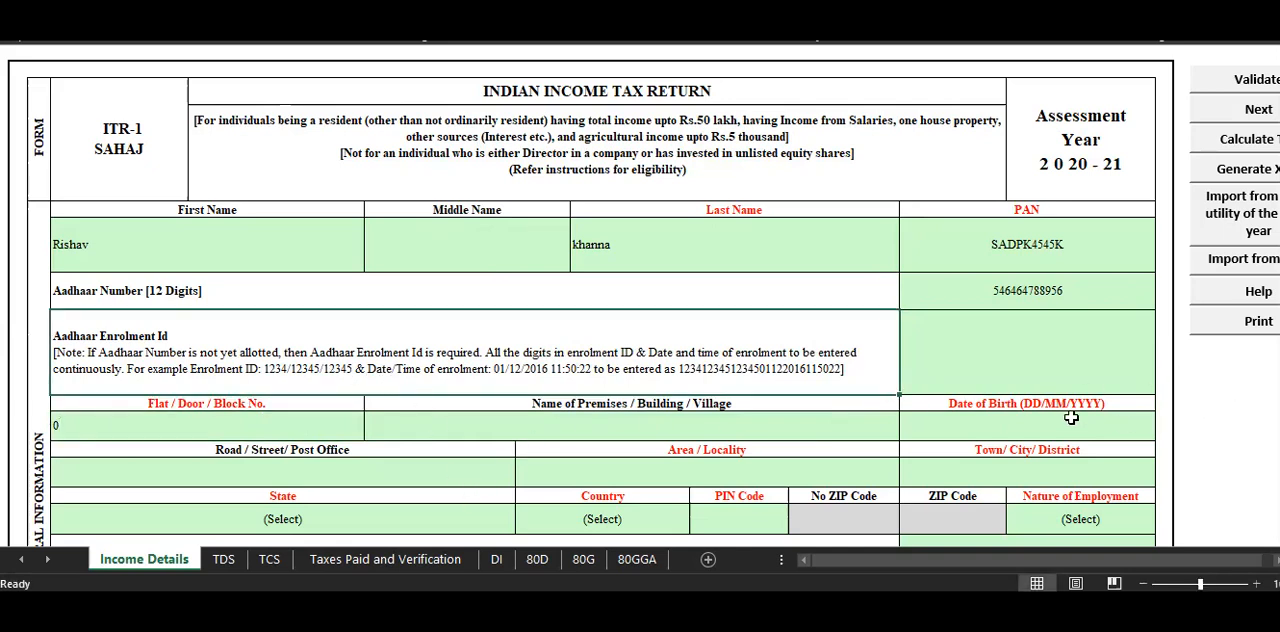
Check the assignment's details again and enter the taxpayer's date of birth in DD/MM/YYYY format.
click(1013, 423)
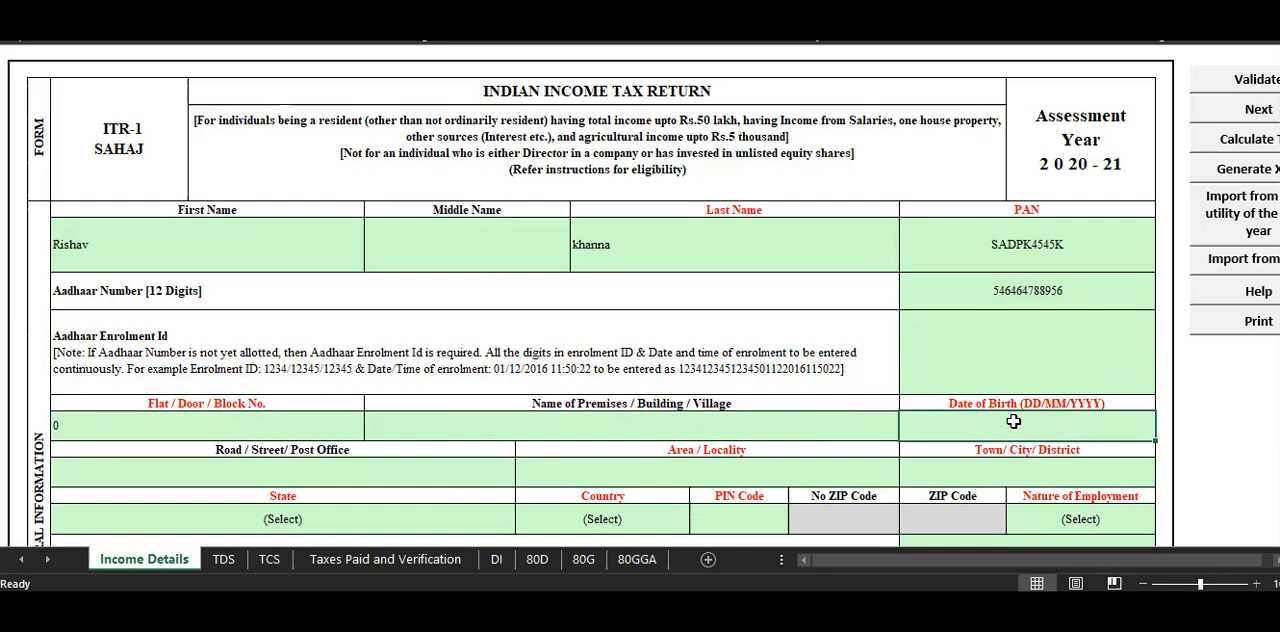
key(alt+Tab)
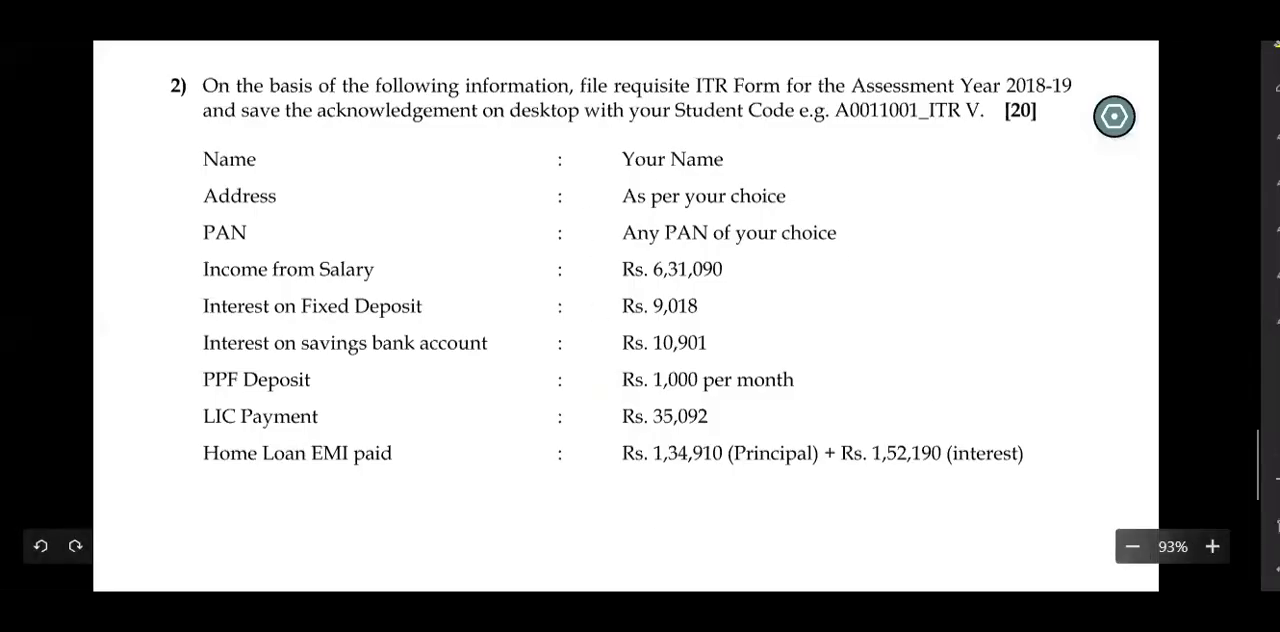
key(alt+Tab)
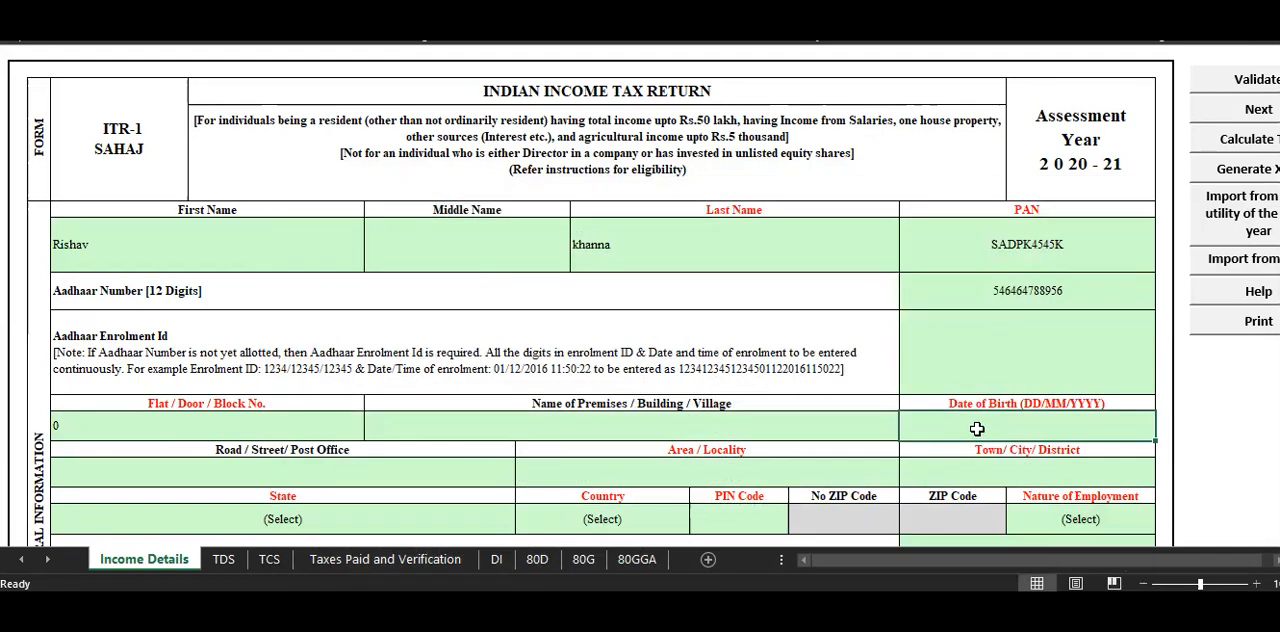
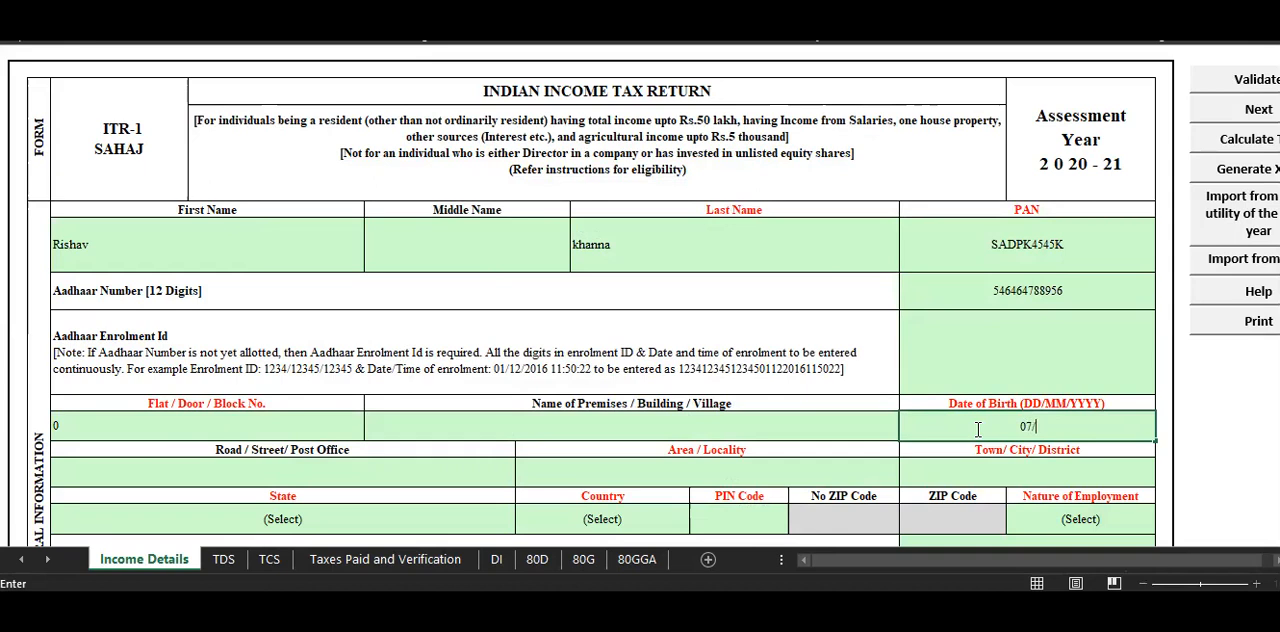
click(806, 308)
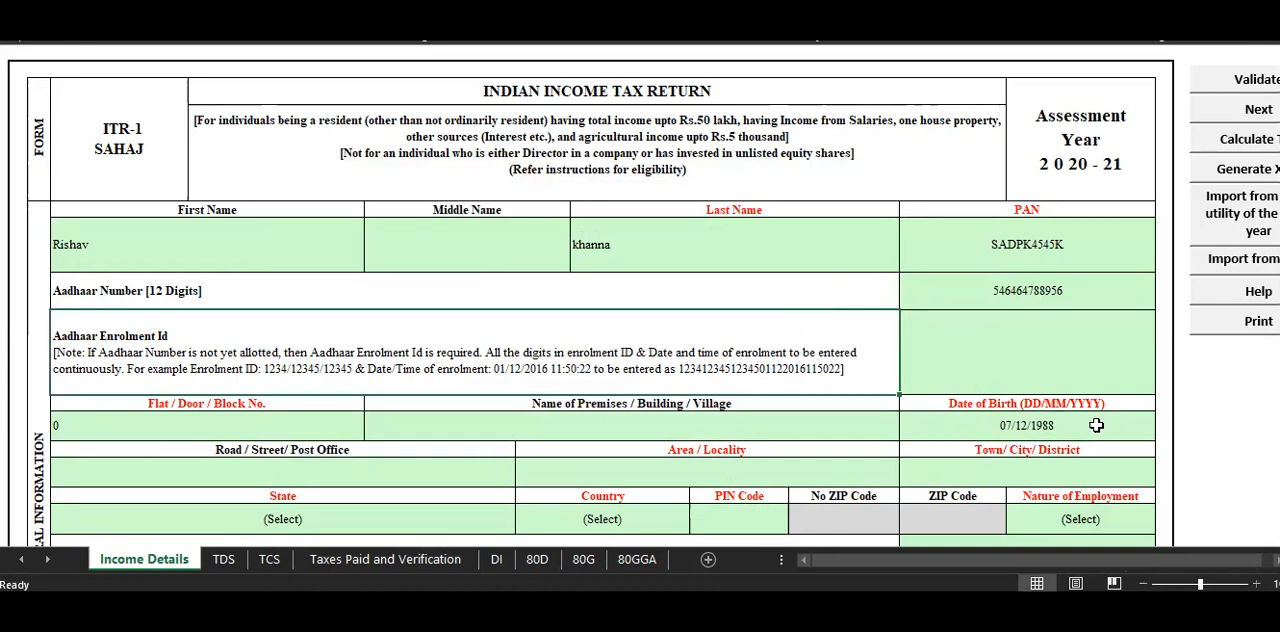
Fill in both the Area / Locality and the Town / City / District of the taxpayer's address with the same town name.
click(326, 469)
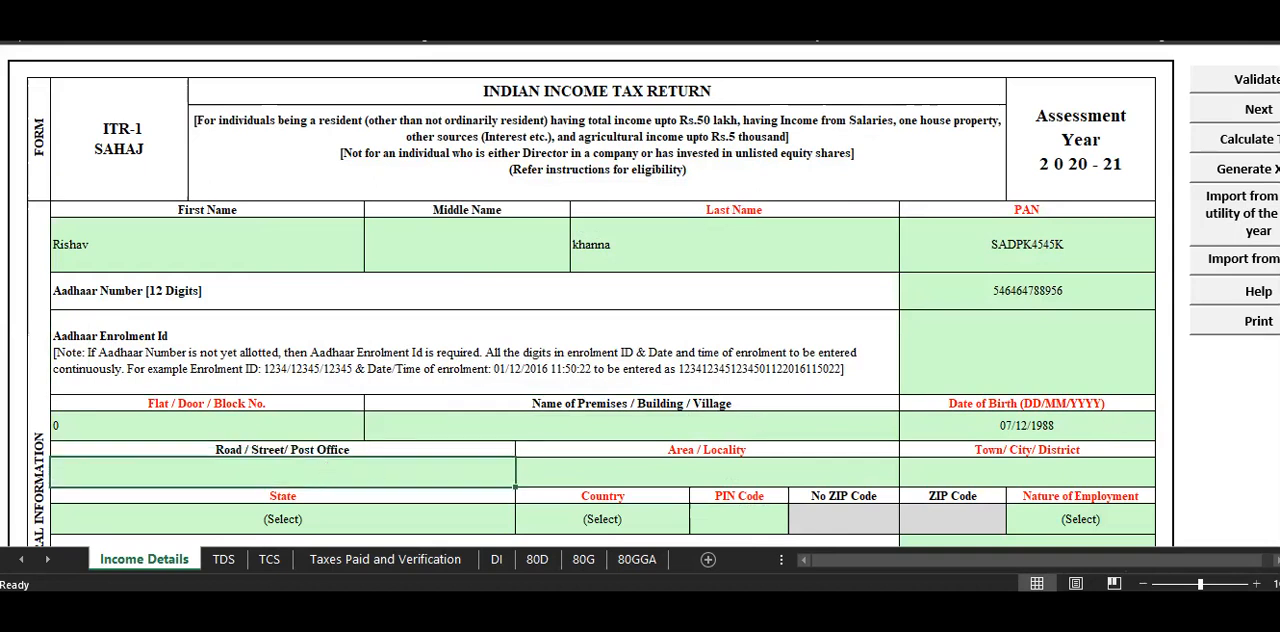
scroll(1171, 429, down, 1)
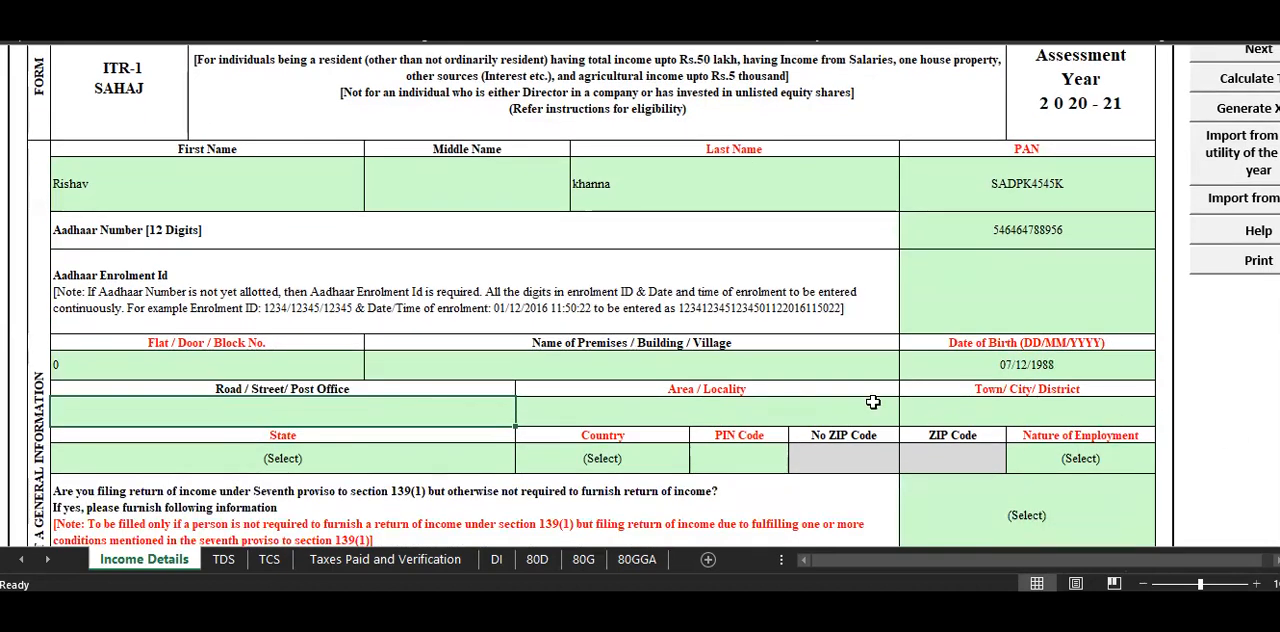
click(592, 410)
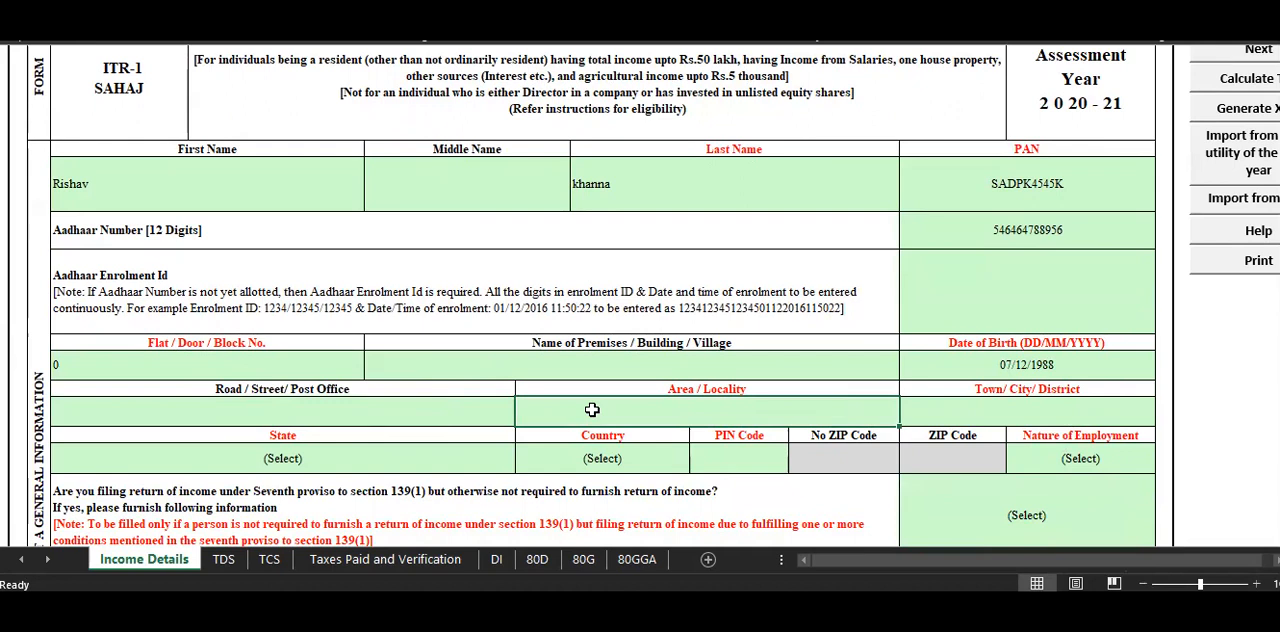
text(midnapur)
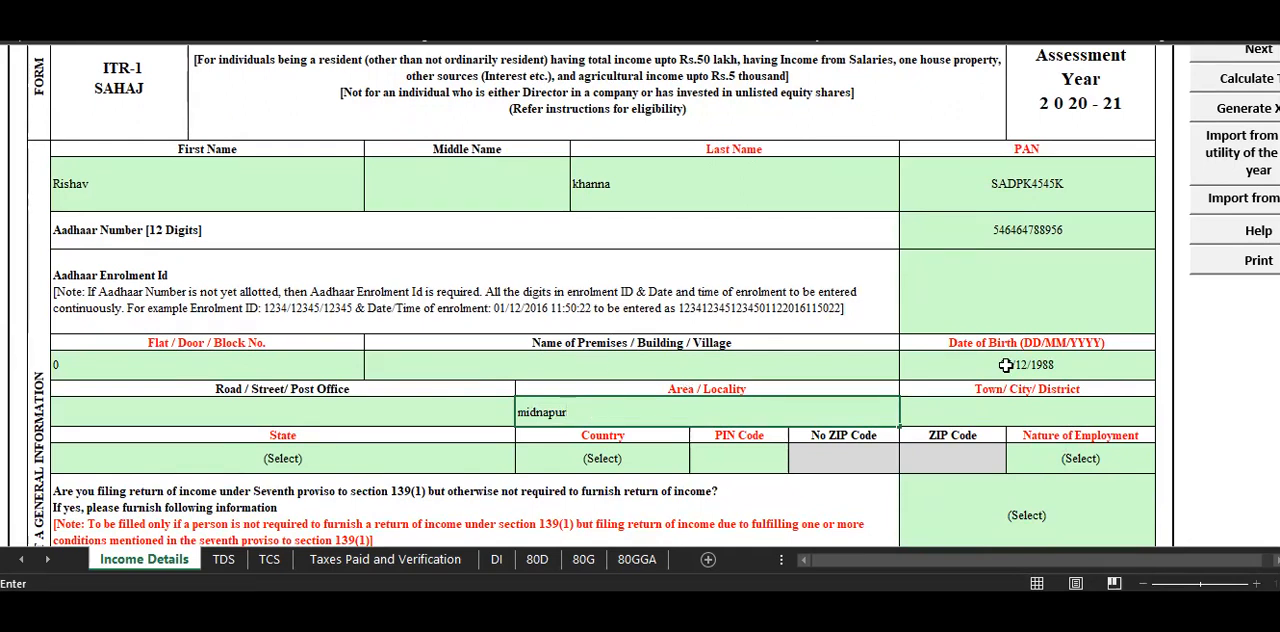
click(965, 417)
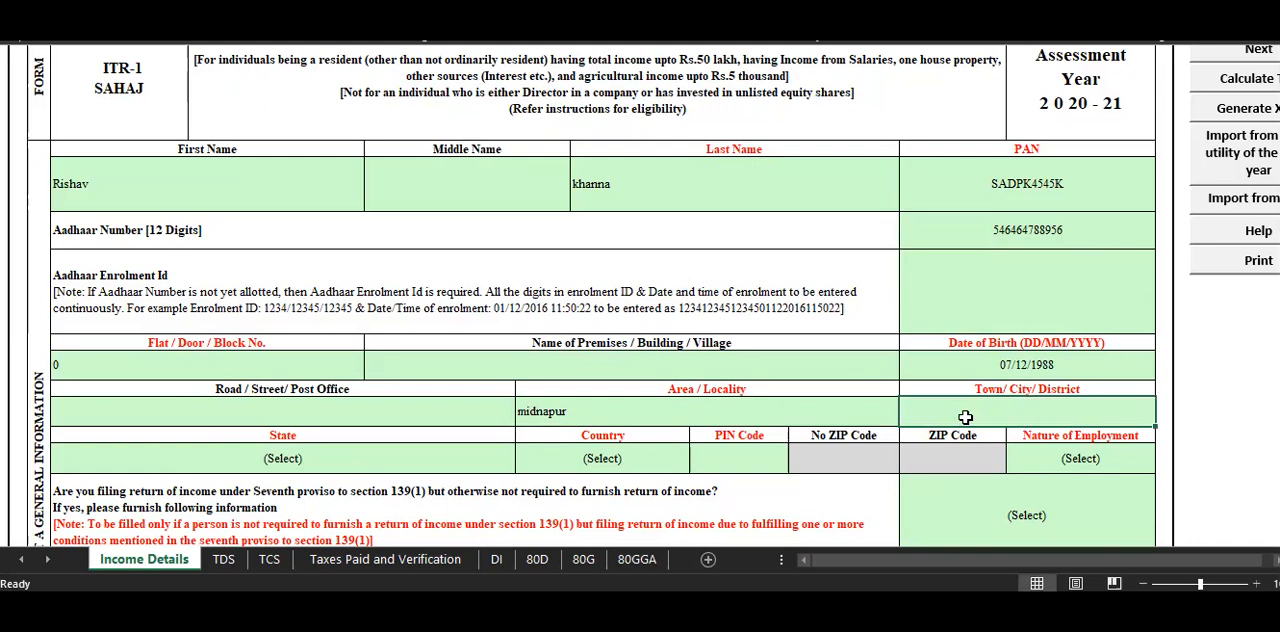
double_click(967, 415)
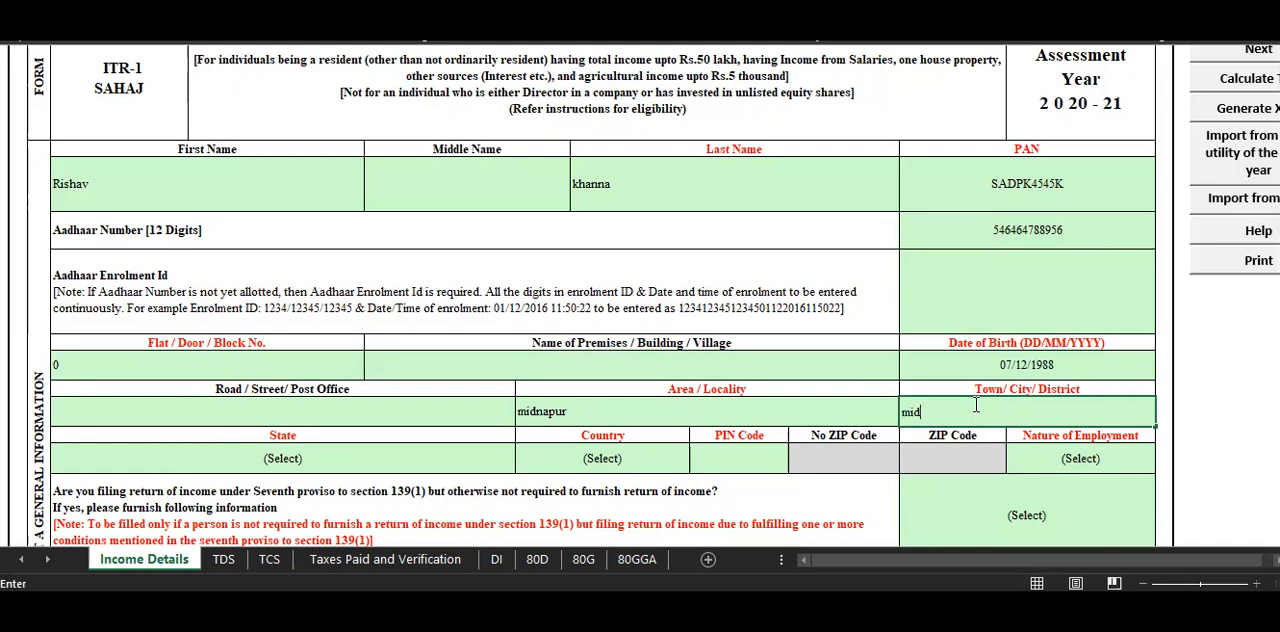
text(midnapur)
click(908, 341)
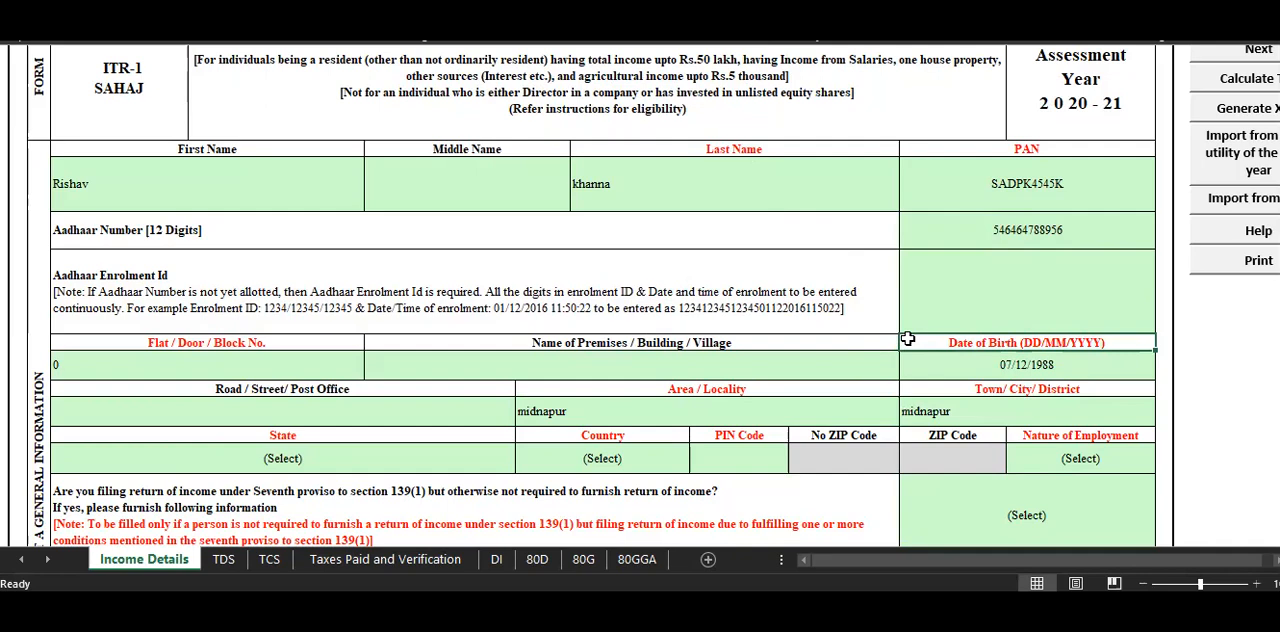
Set the State in the taxpayer's address to 32-WEST BENGAL.
scroll(857, 346, down, 3)
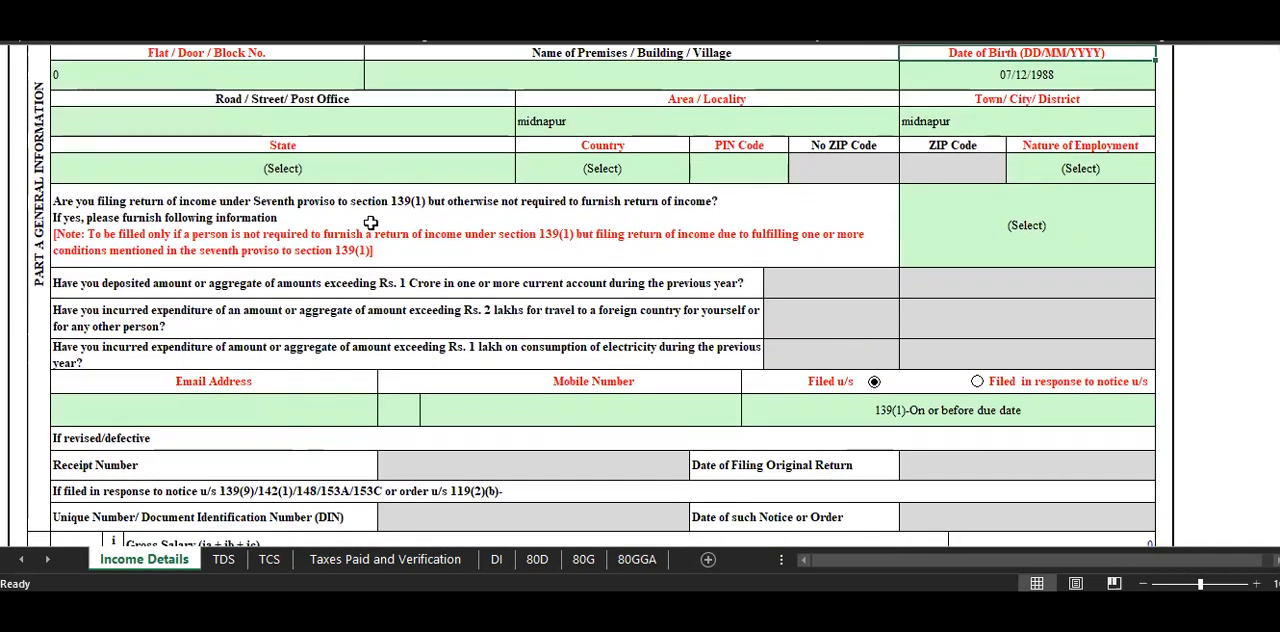
click(370, 177)
key(alt+Down)
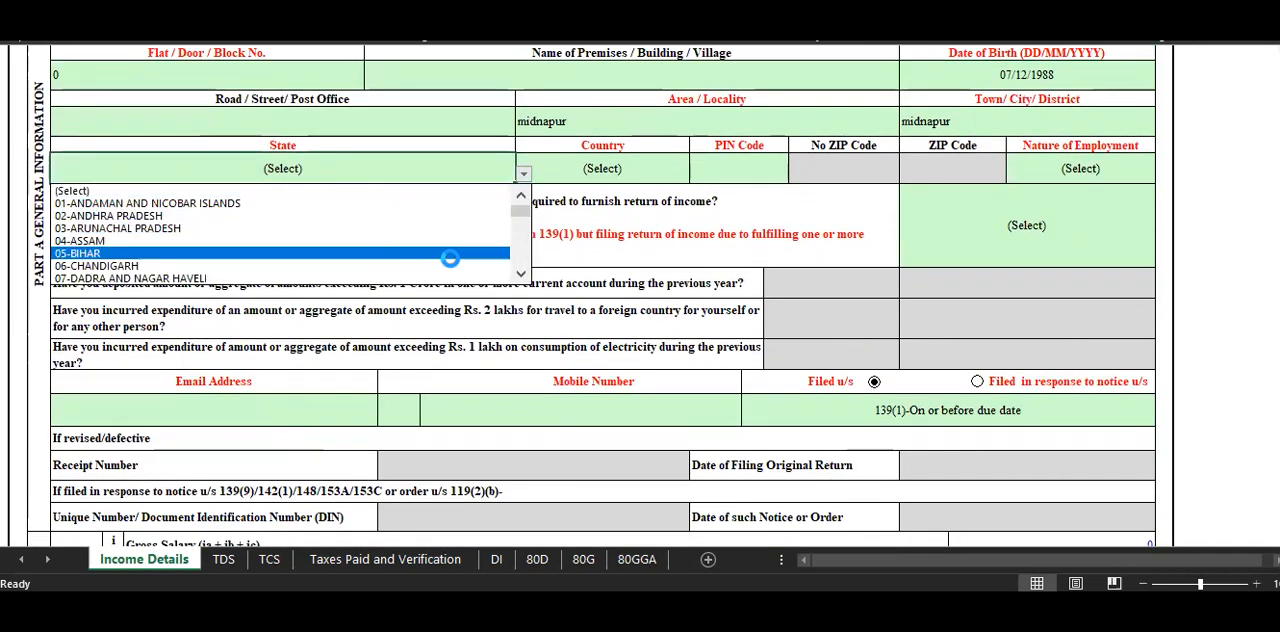
click(515, 270)
click(515, 270)
click(515, 270)
click(515, 270)
click(515, 270)
click(515, 270)
click(515, 270)
click(515, 270)
click(515, 270)
click(515, 270)
click(515, 270)
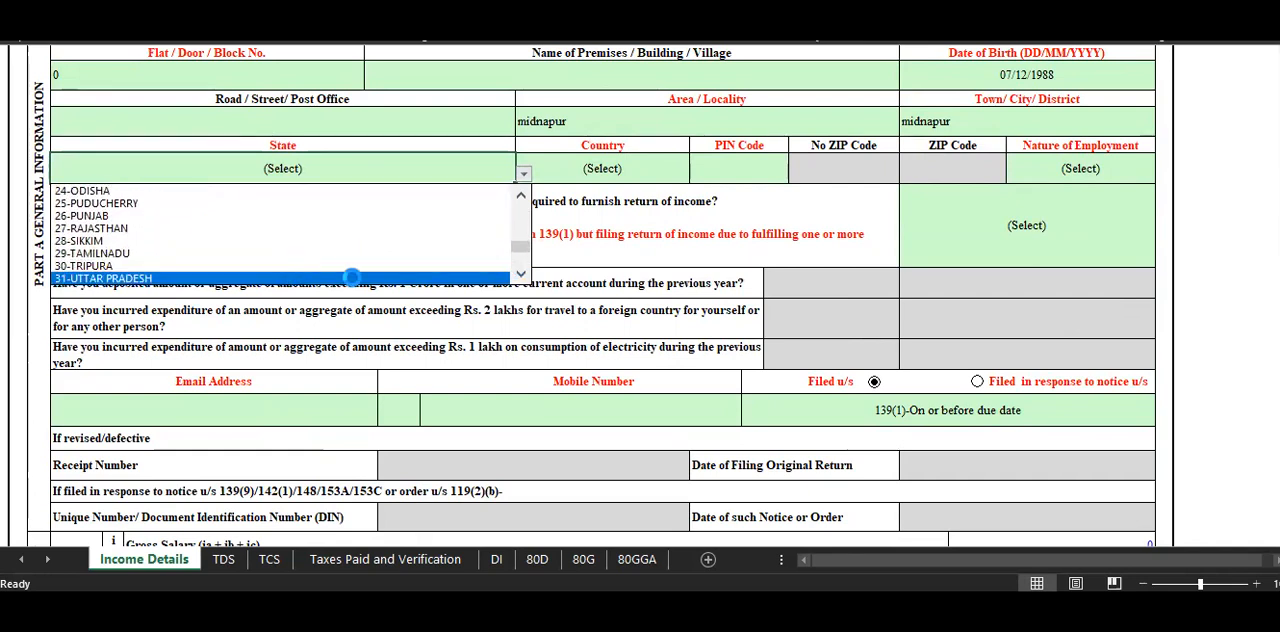
click(521, 275)
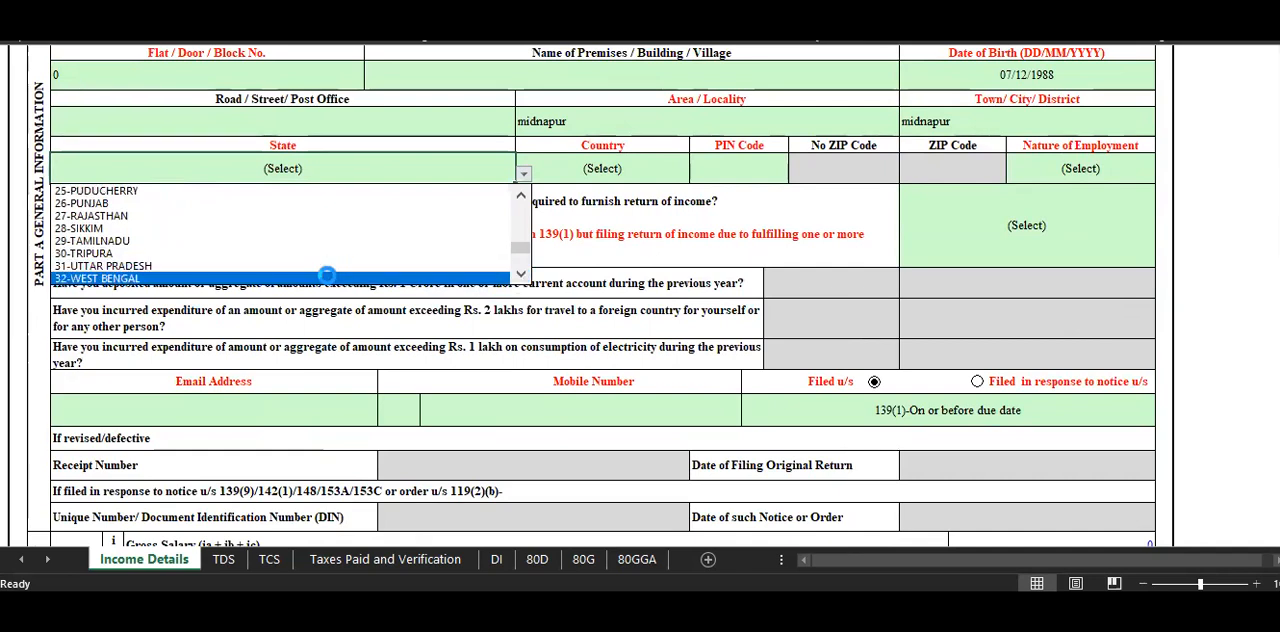
click(497, 278)
Enter the six-digit postal PIN code of the taxpayer's address.
click(744, 170)
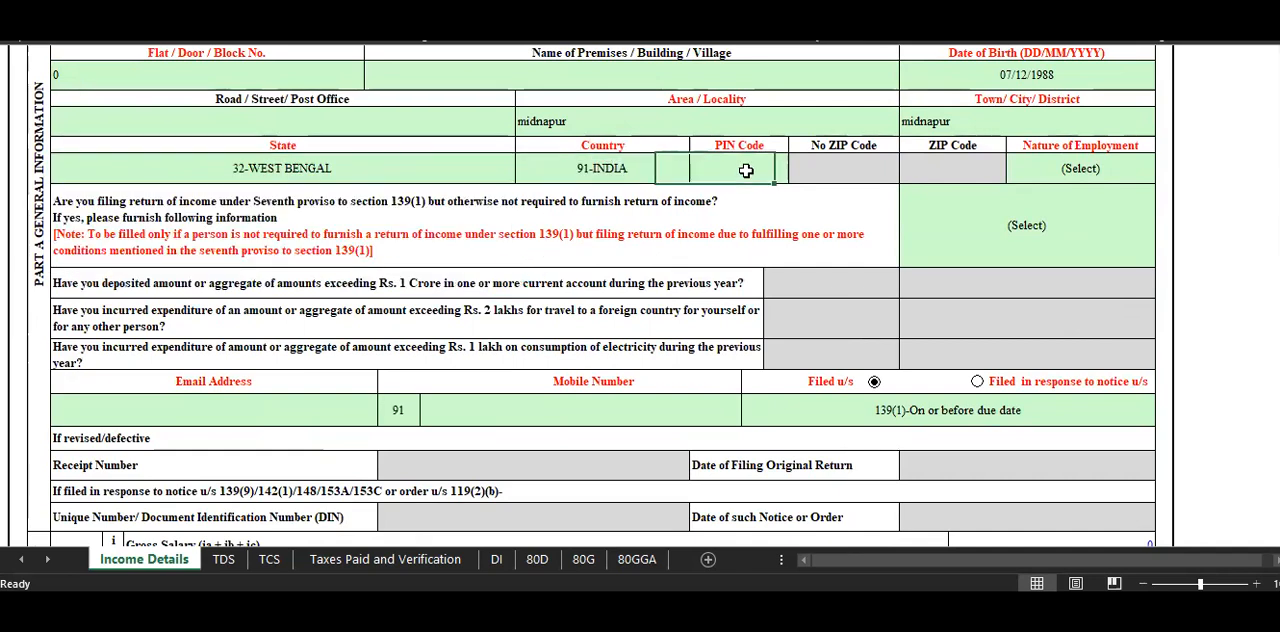
text(7)
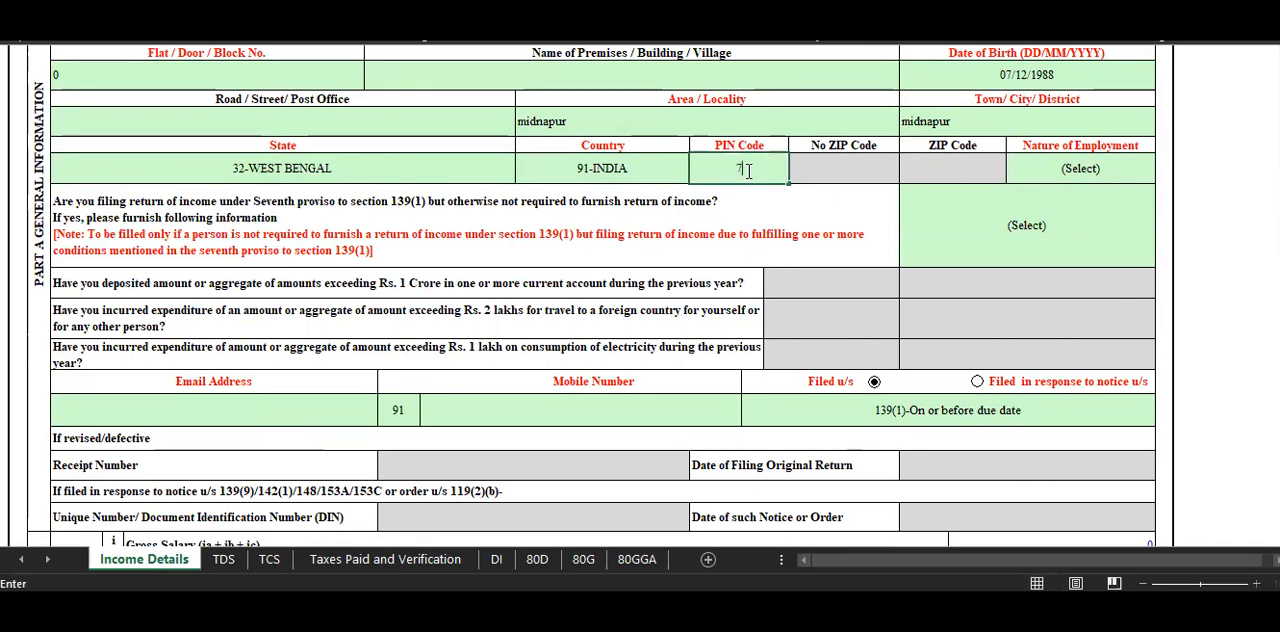
text(200)
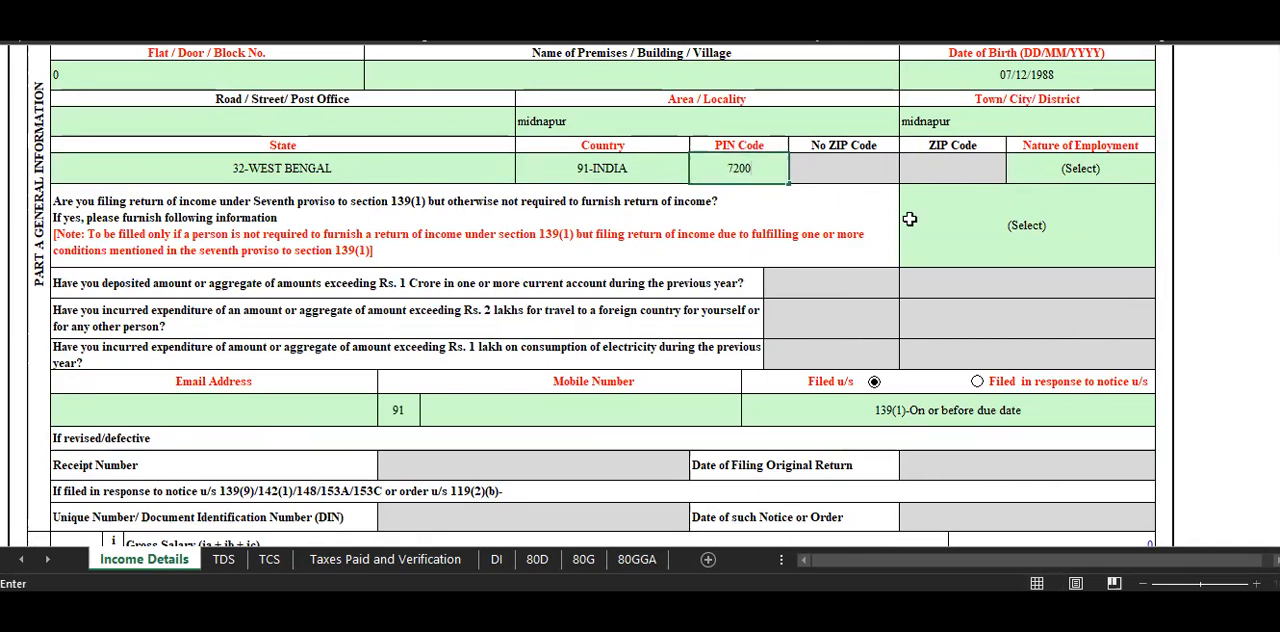
key(BackSpace)
key(BackSpace)
text(1102)
click(1058, 200)
Check the assignment's details and set the Nature of Employment to Others.
click(1070, 170)
key(alt+Down)
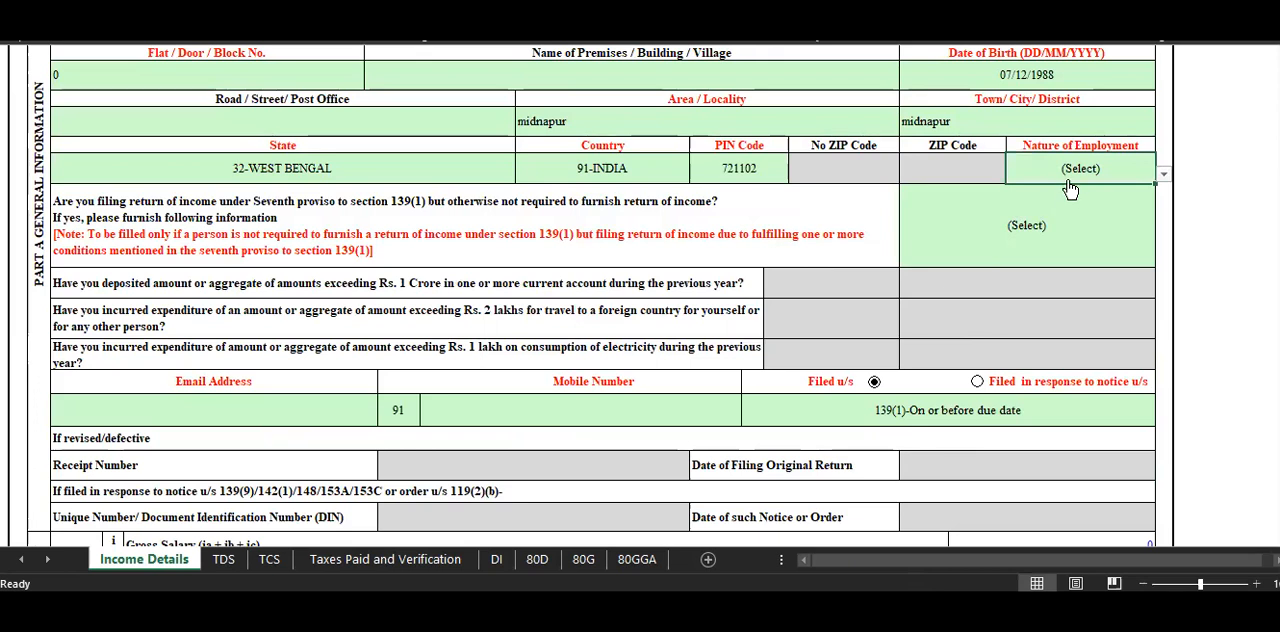
key(alt+Down)
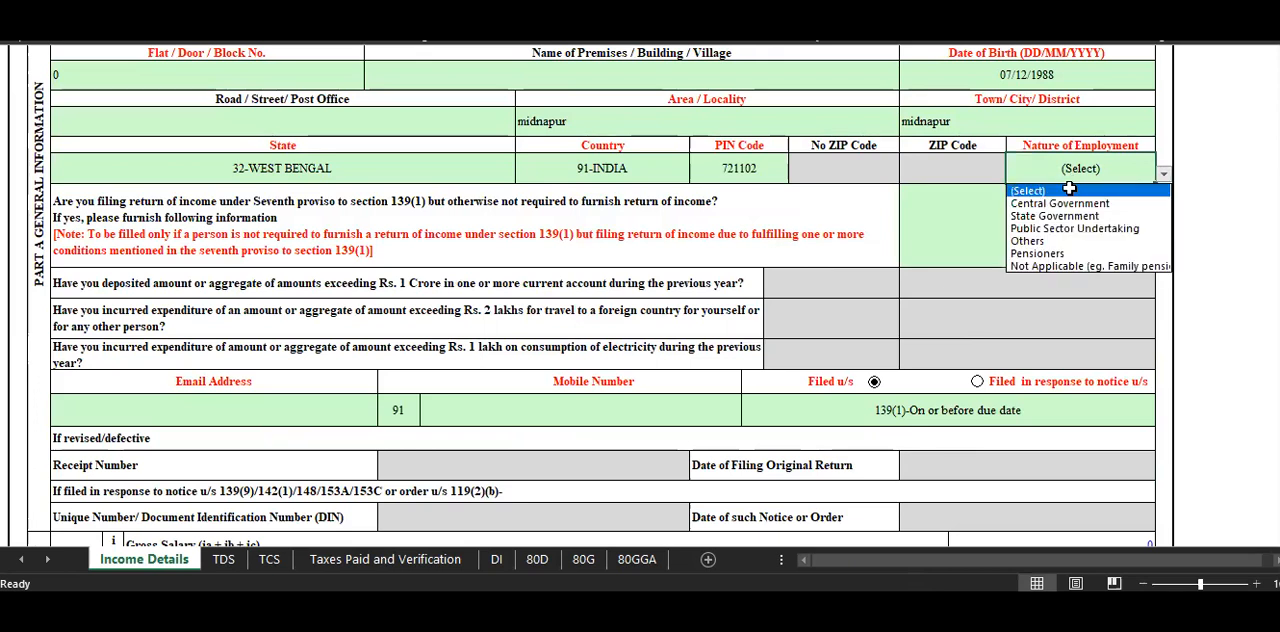
click(1078, 242)
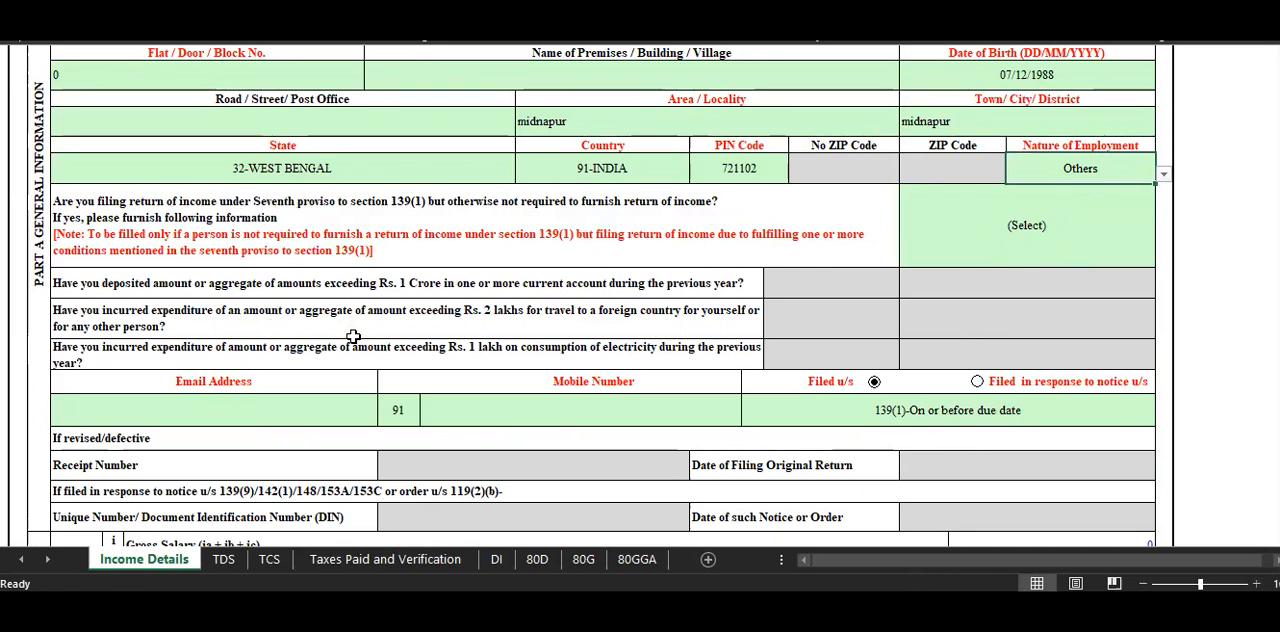
Answer No to the question about filing under the seventh proviso to section 139(1).
click(1014, 246)
key(alt+Down)
click(1000, 300)
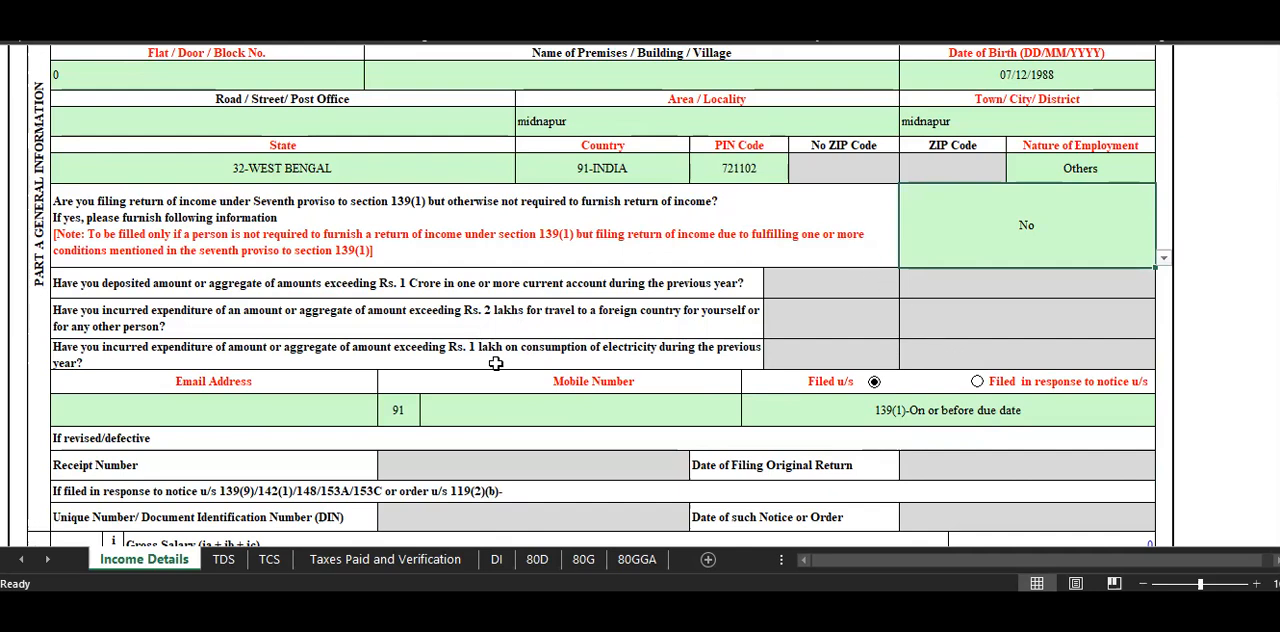
scroll(394, 388, down, 1)
click(293, 350)
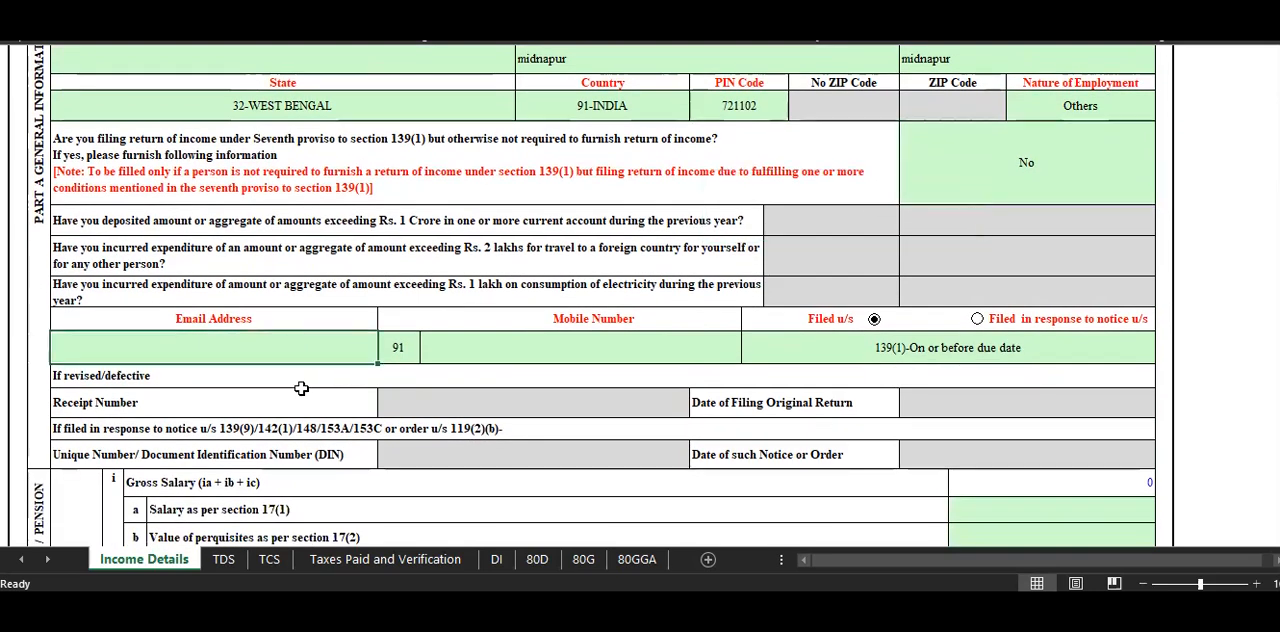
text(ab)
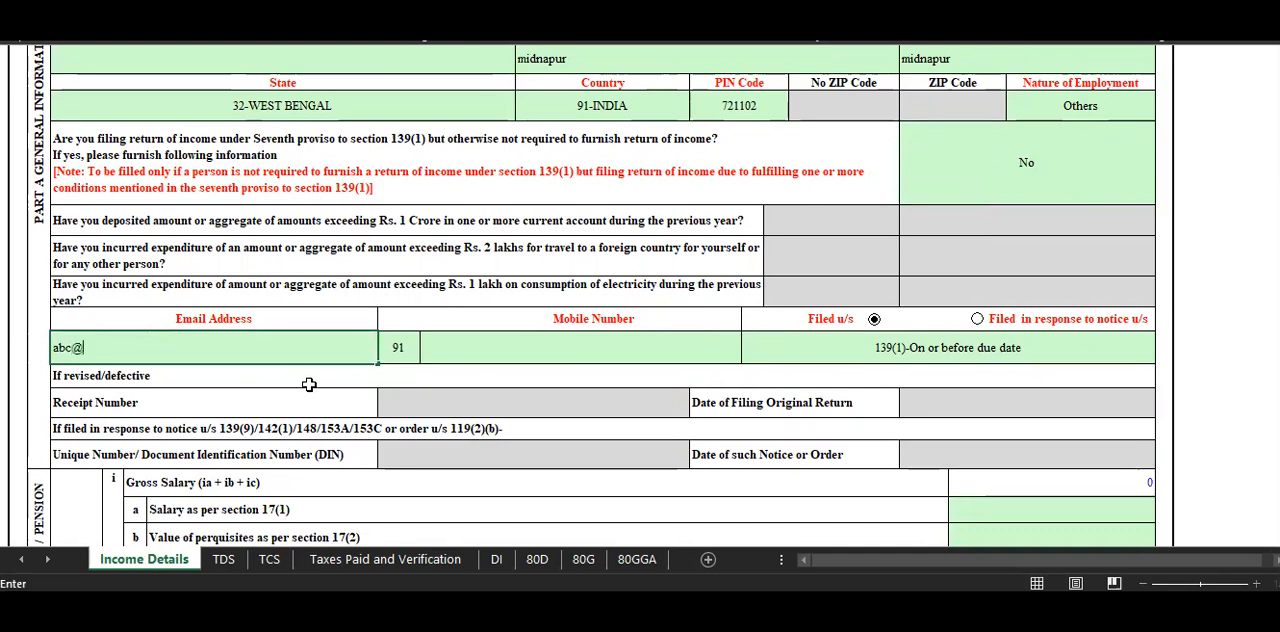
text(c@)
key(Return)
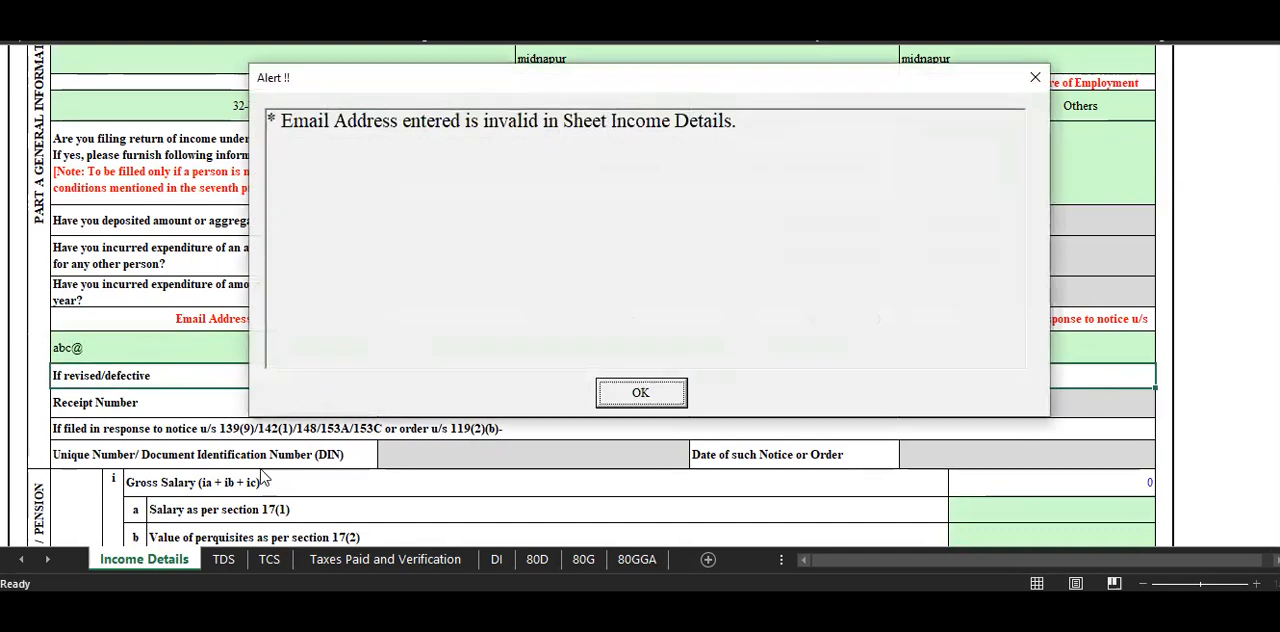
click(641, 392)
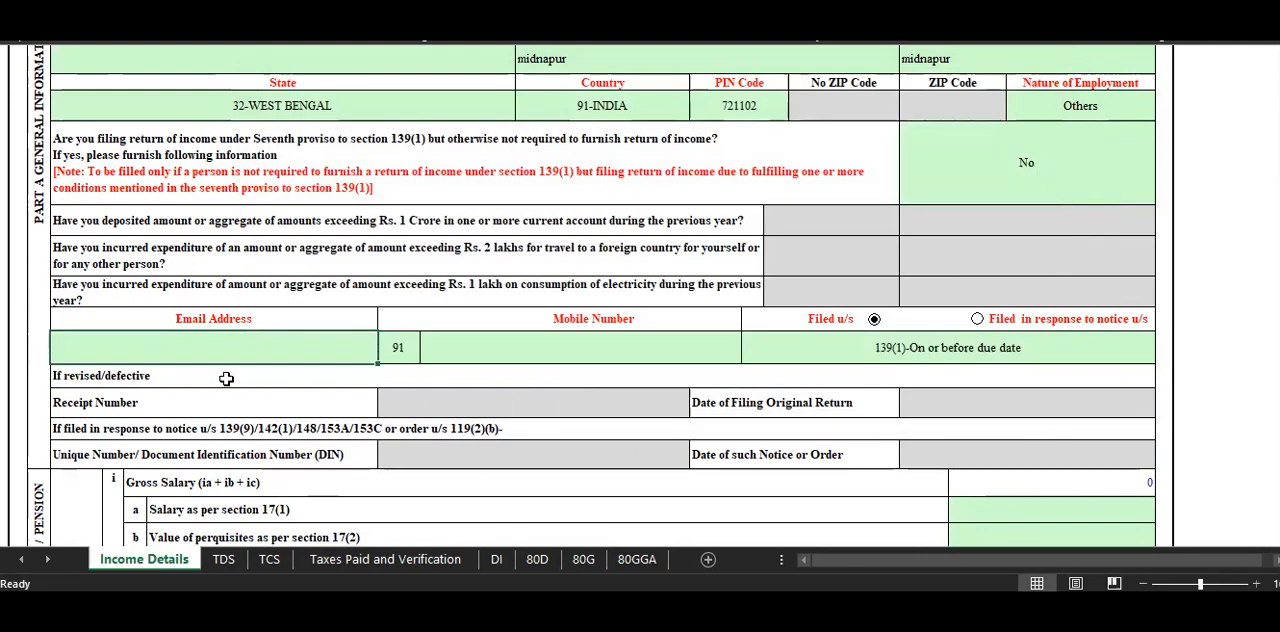
Enter the taxpayer's complete email address and 10-digit mobile number.
text(abc@gma)
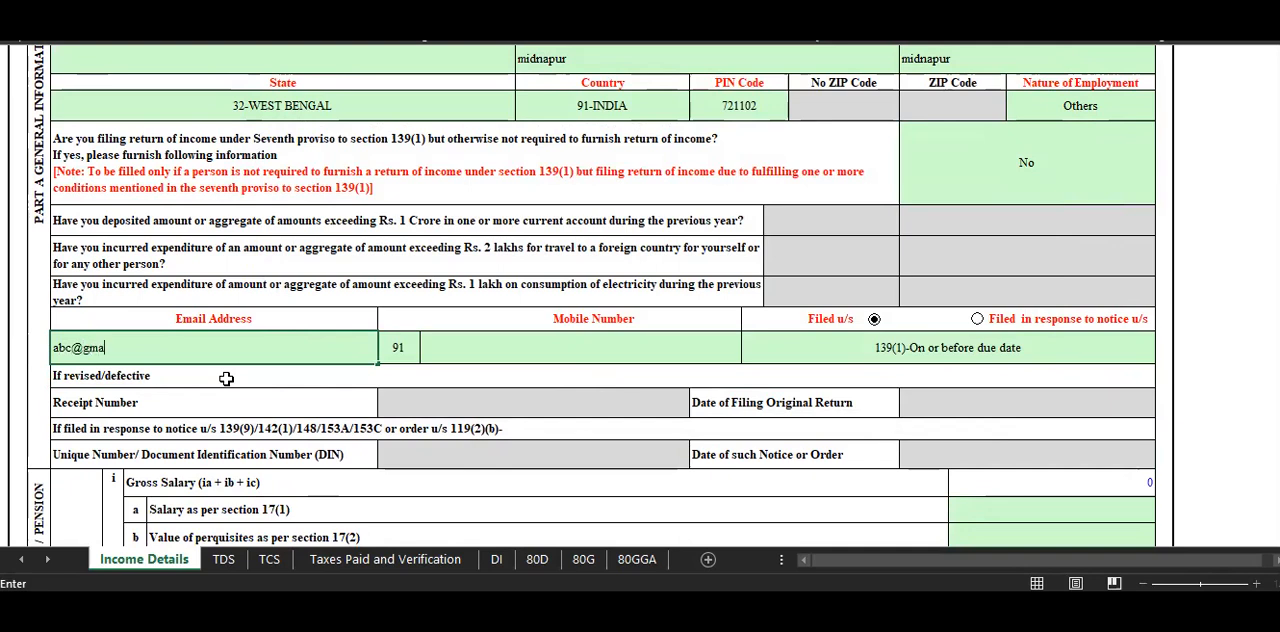
text(il.com)
click(474, 340)
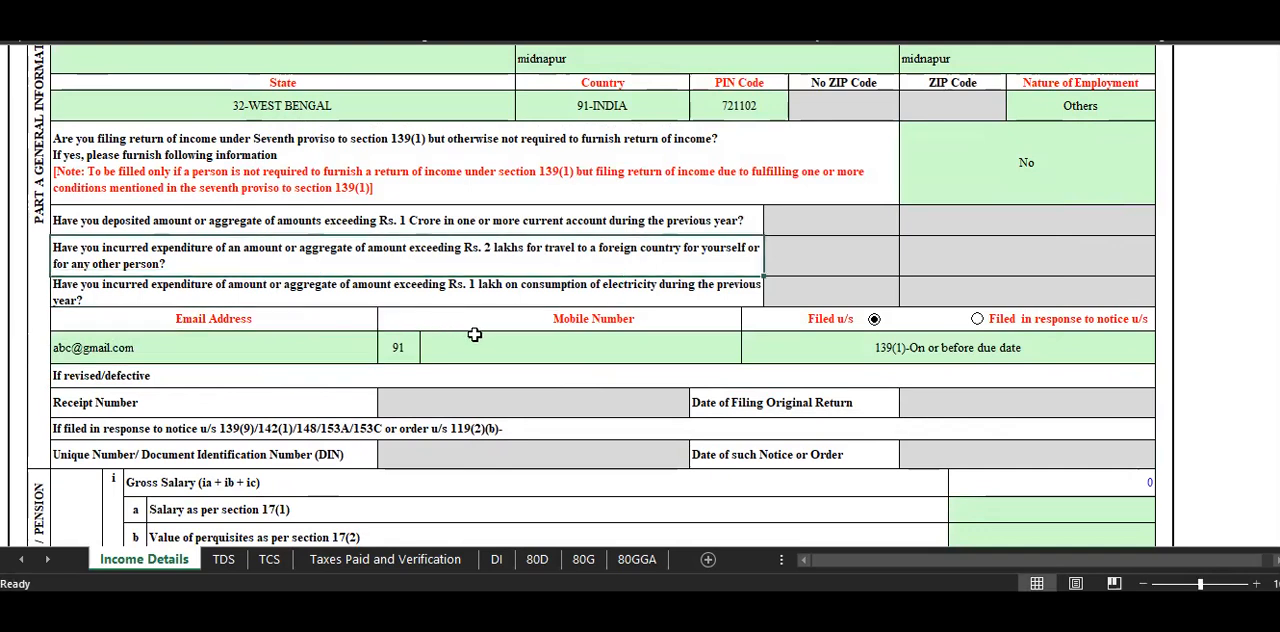
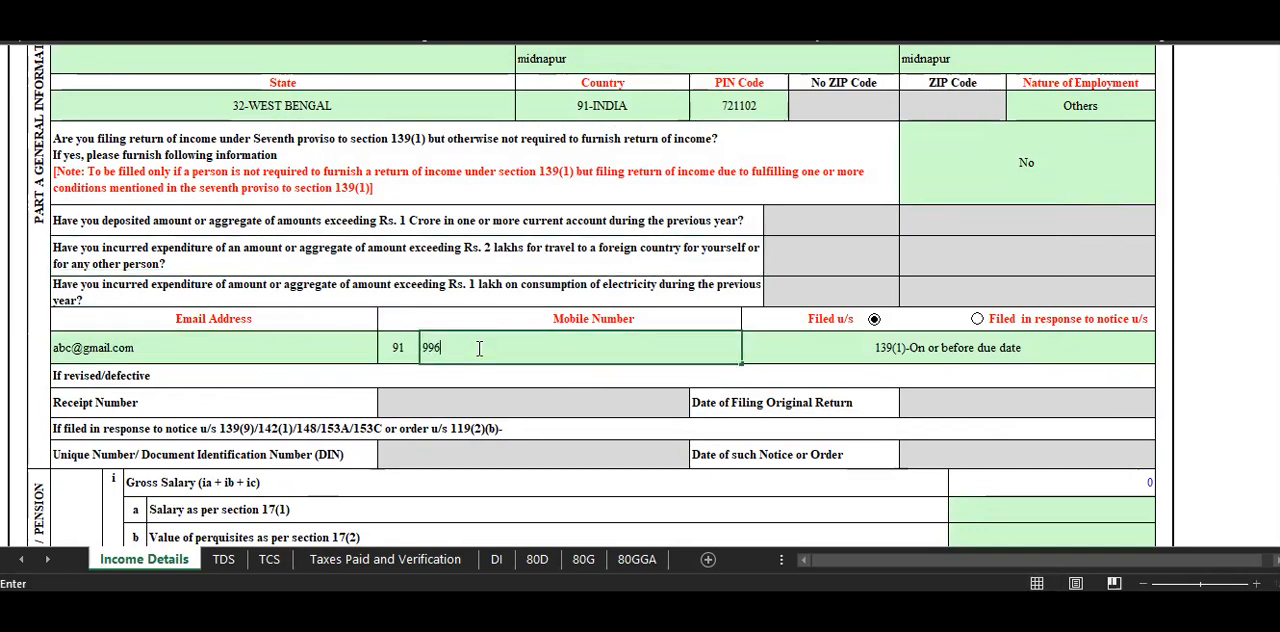
click(543, 303)
Set the Filed u/s section of the return to 139(4)-Belated.
click(817, 346)
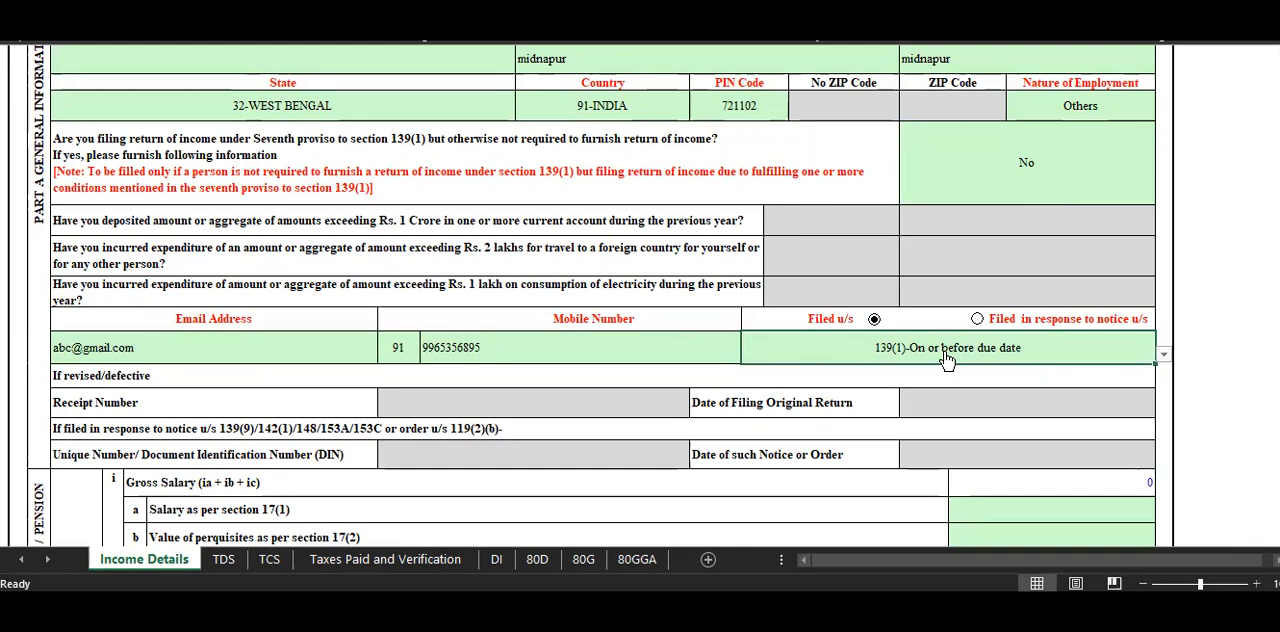
key(alt+Down)
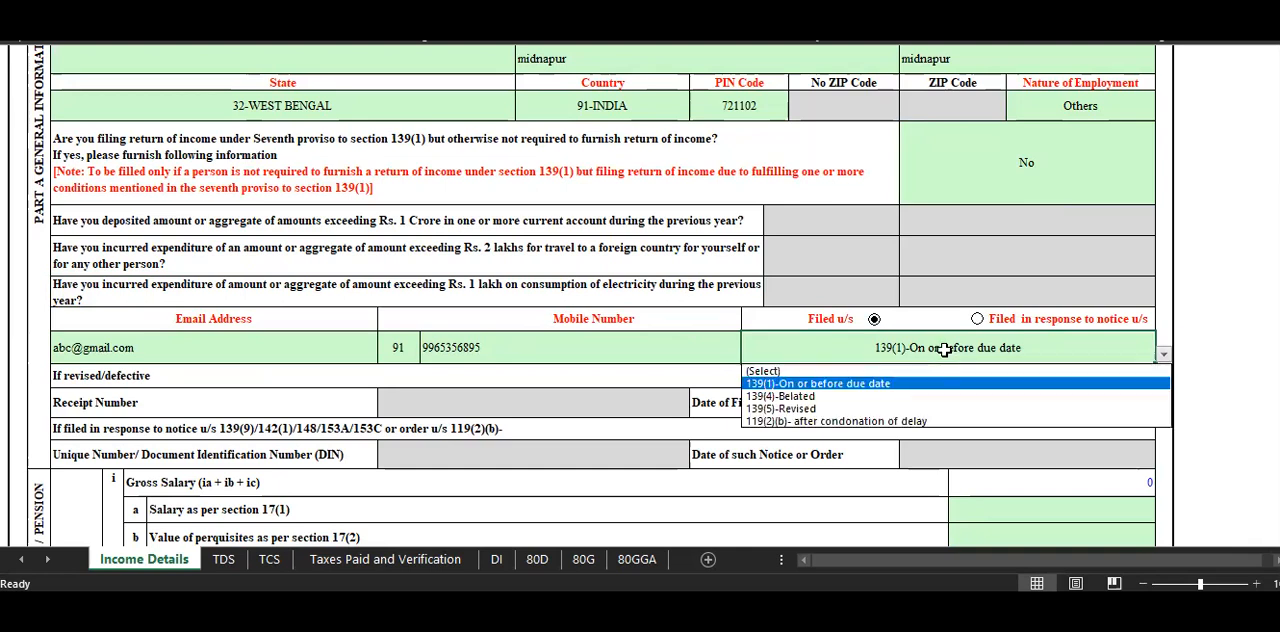
click(944, 350)
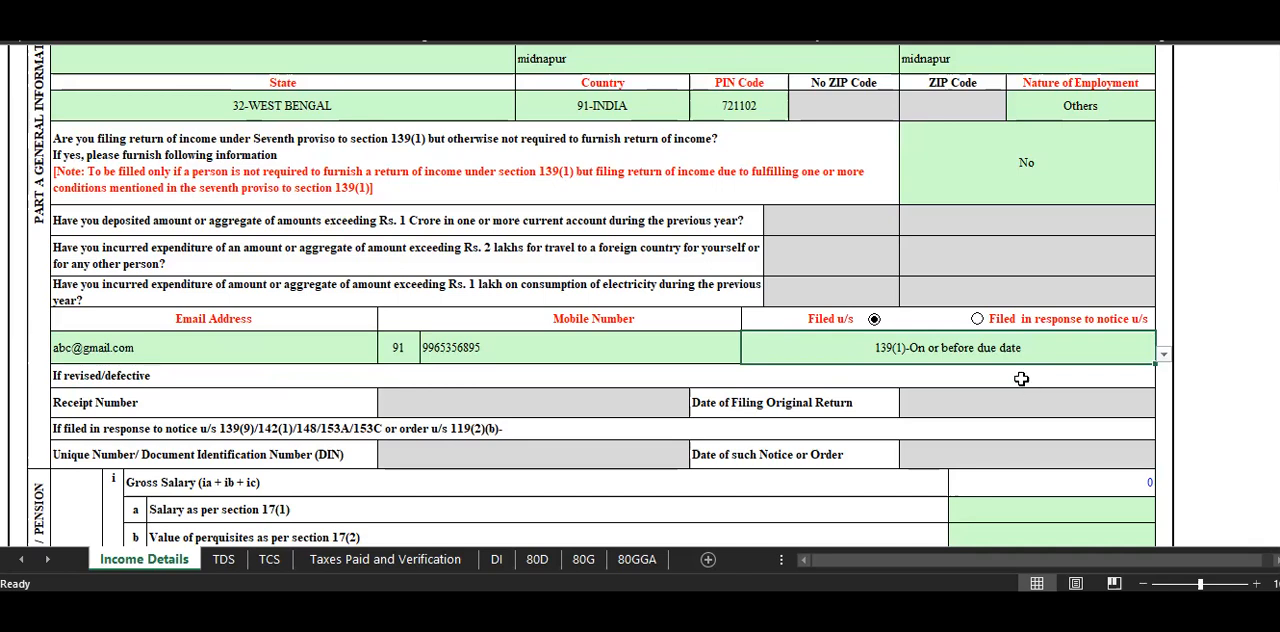
click(957, 363)
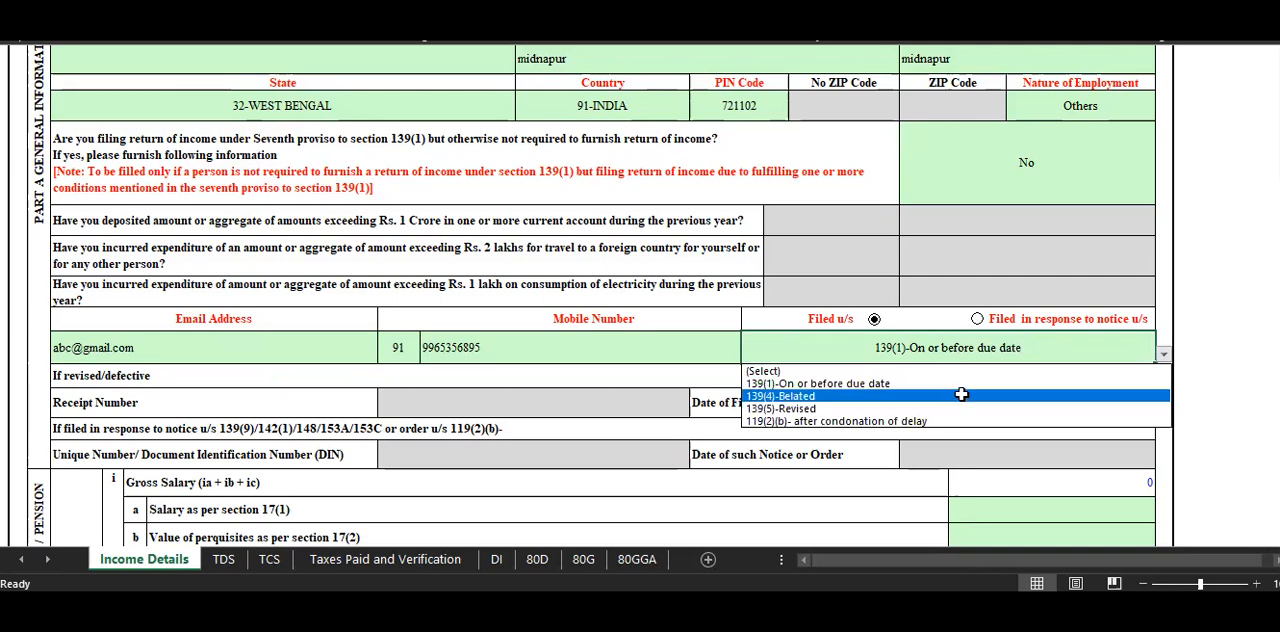
click(959, 396)
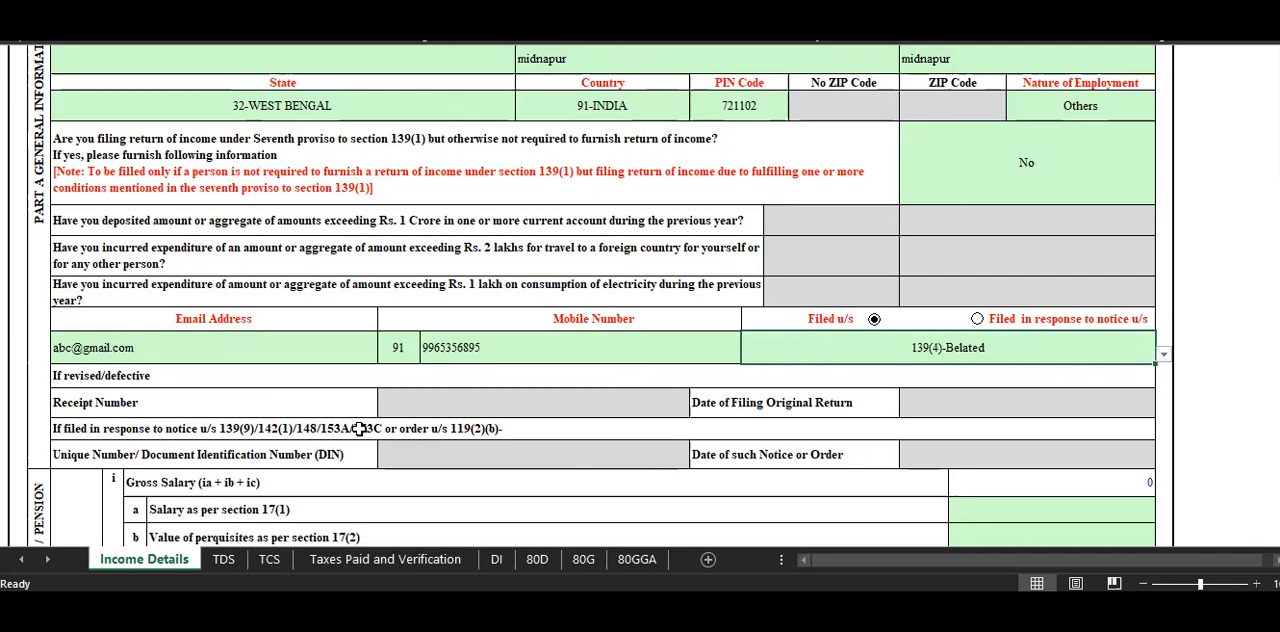
Review the available Filed u/s options, keeping 139(4)-Belated, and look over the general information entries.
scroll(646, 505, down, 1)
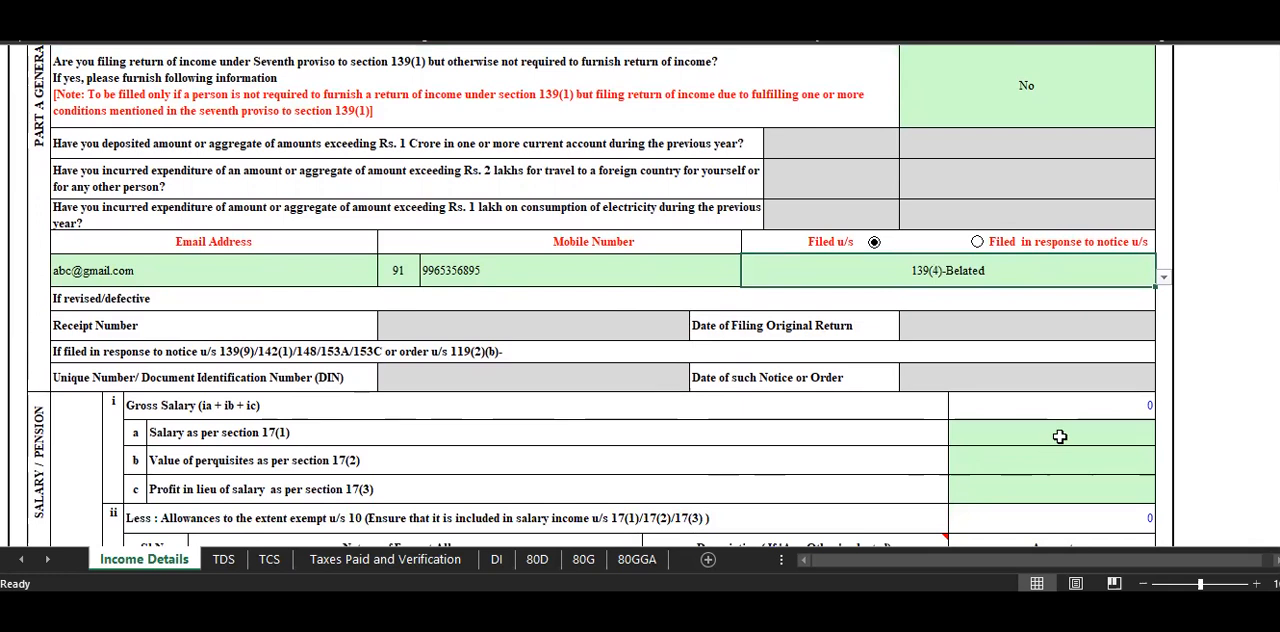
click(978, 276)
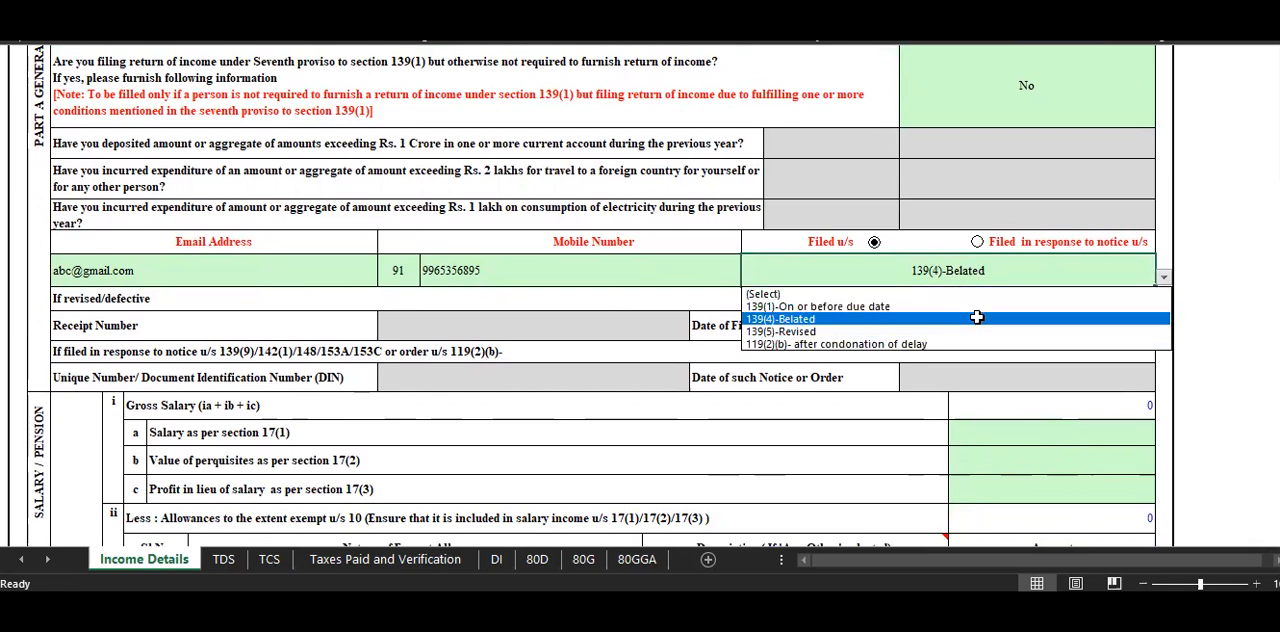
click(977, 318)
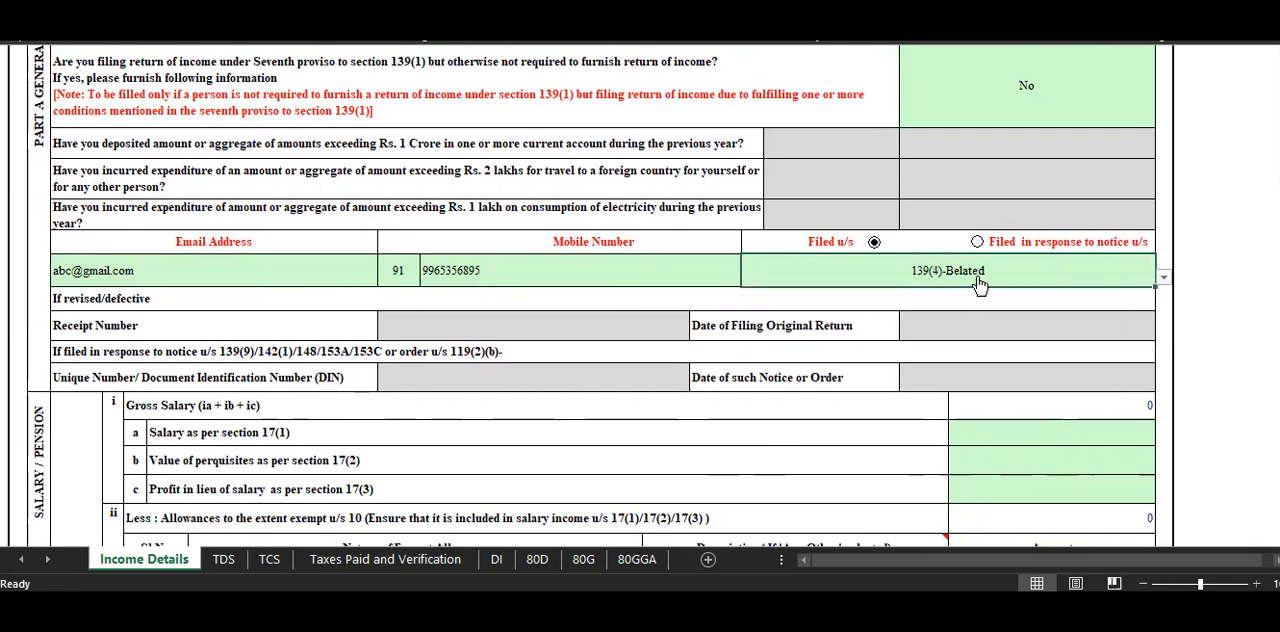
click(978, 275)
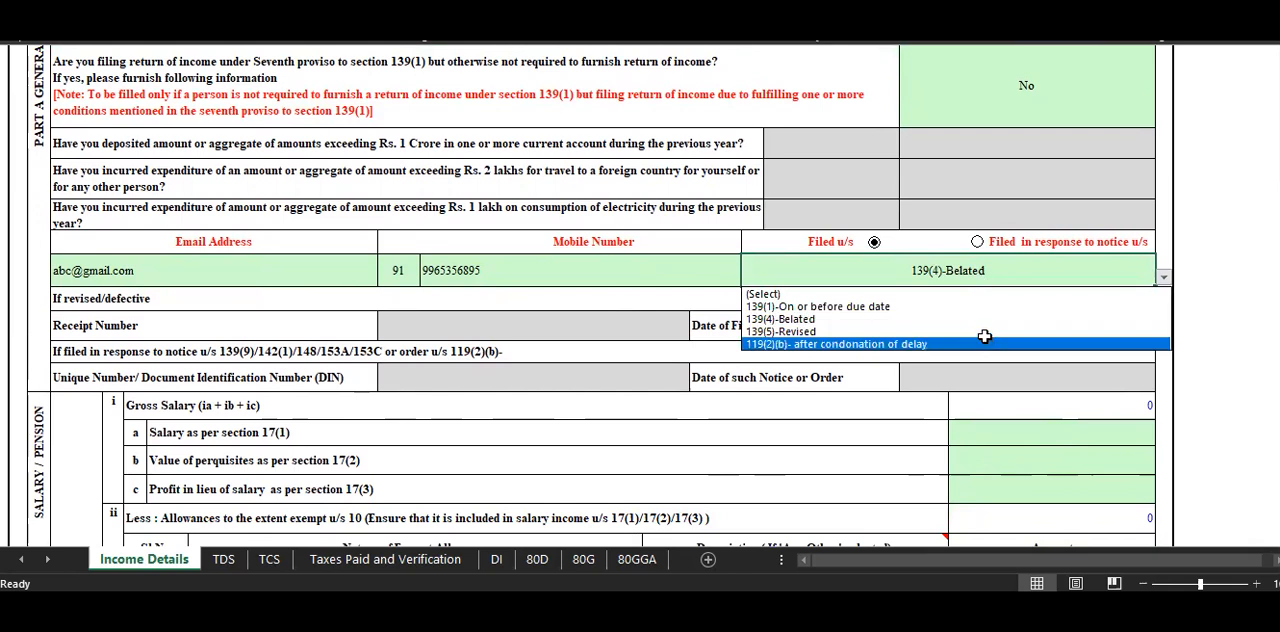
click(993, 316)
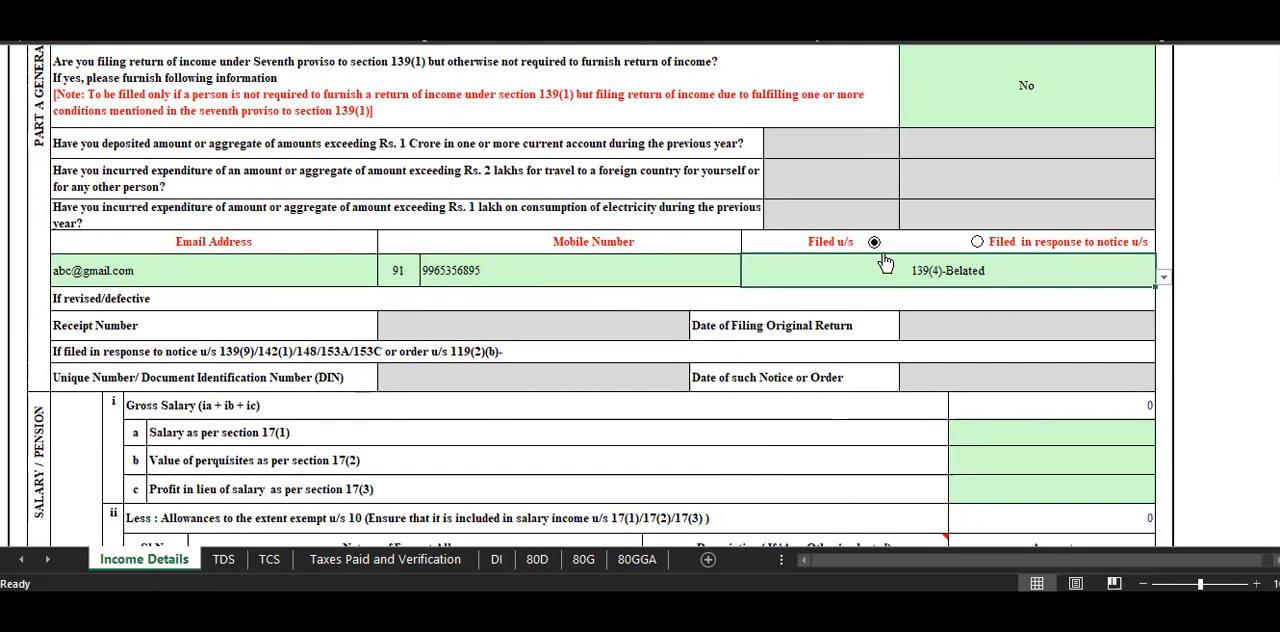
scroll(1049, 343, down, 3)
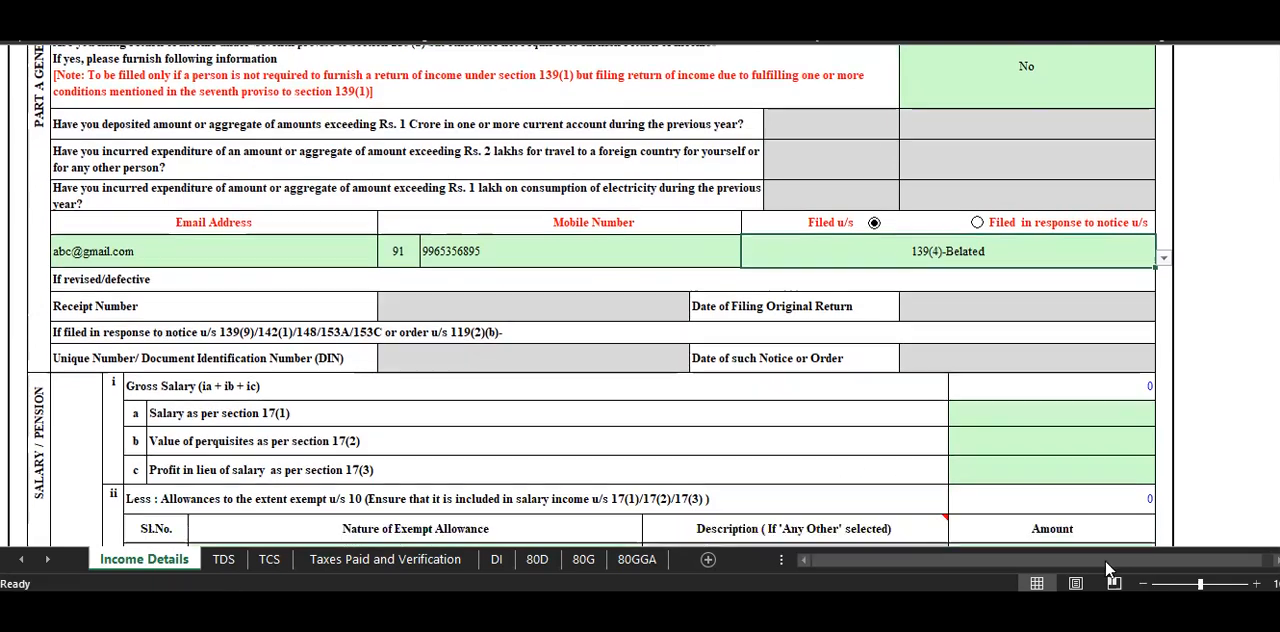
scroll(850, 370, up, 6)
scroll(878, 380, down, 3)
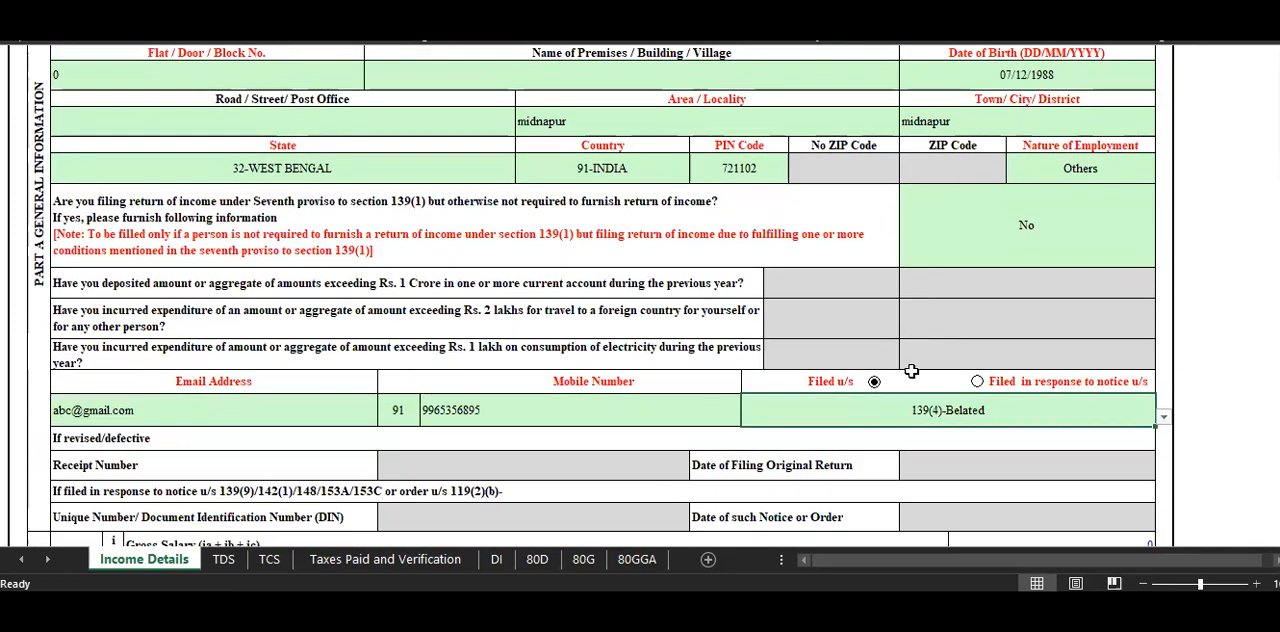
Look up the Income from Salary in the assignment and enter 631090 as Salary as per section 17(1).
scroll(914, 400, down, 3)
click(1037, 436)
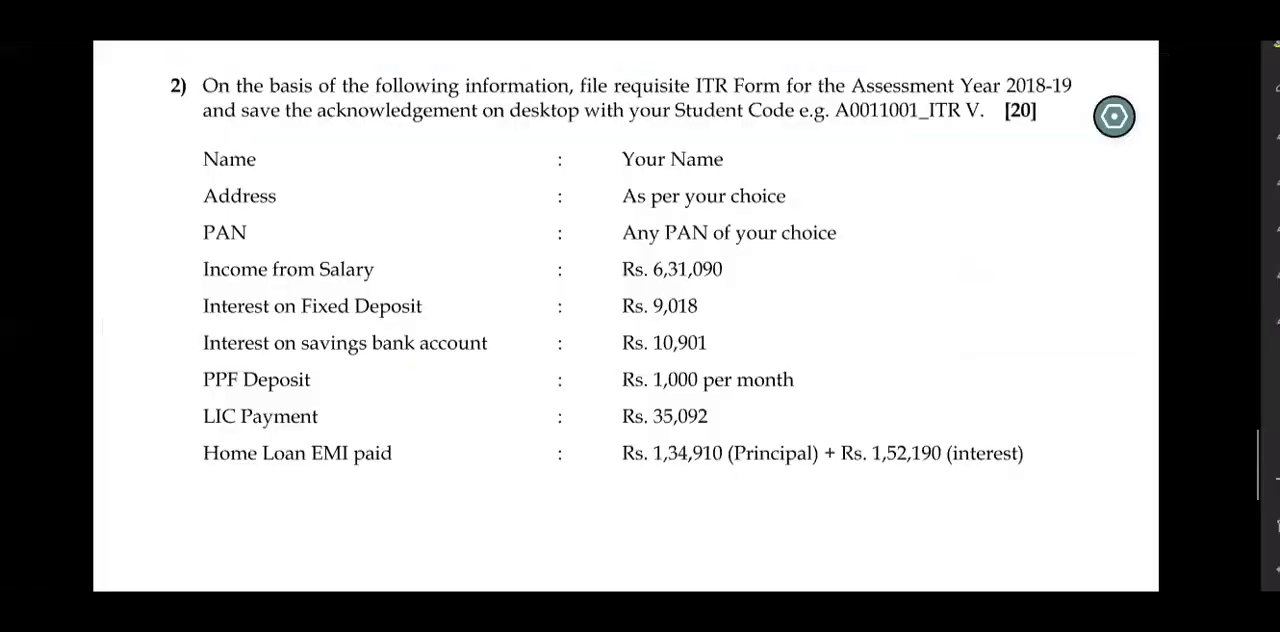
scroll(711, 277, down, 1)
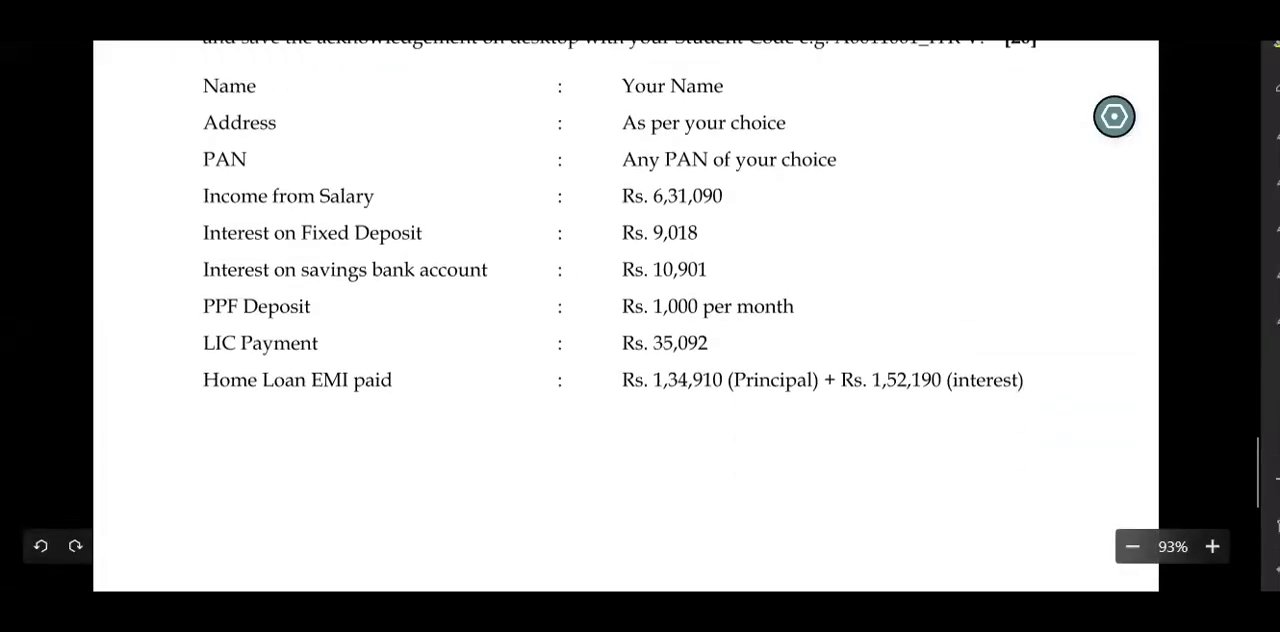
drag(702, 213, 798, 187)
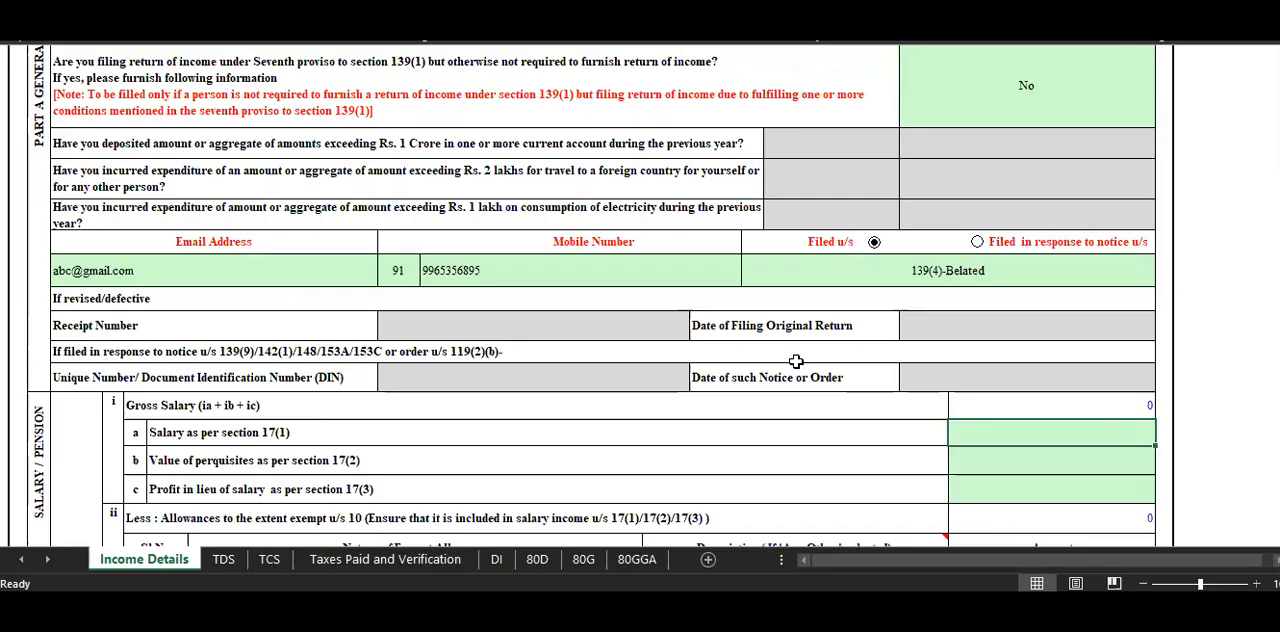
text(6)
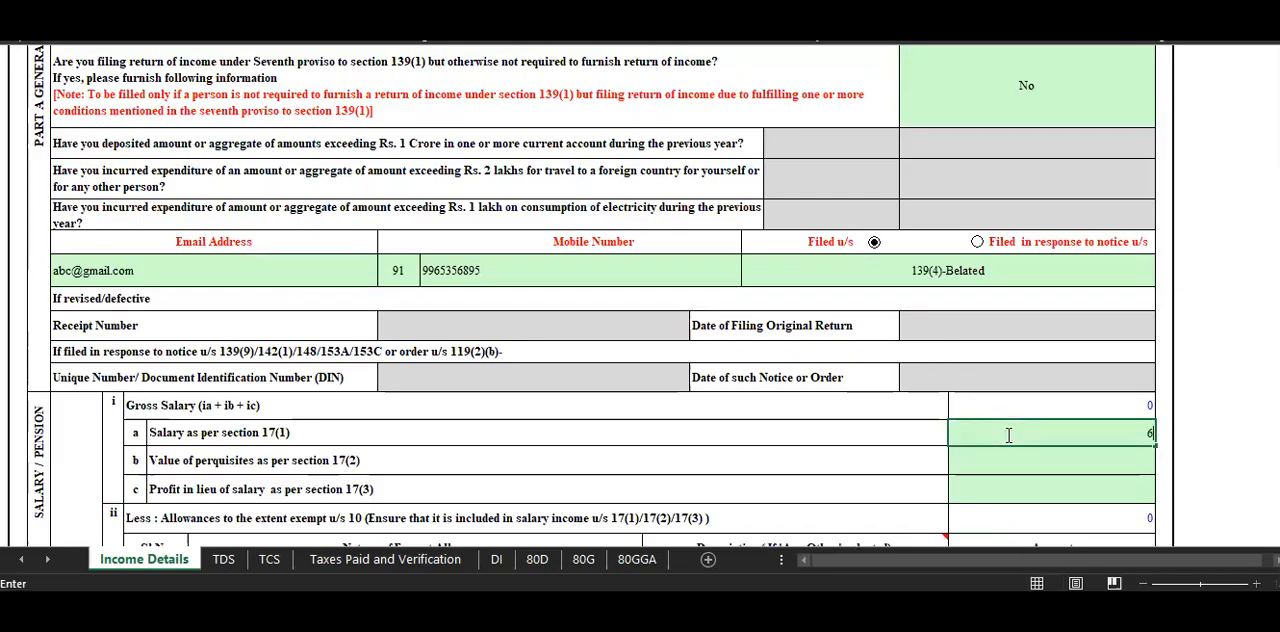
text(31090)
click(818, 401)
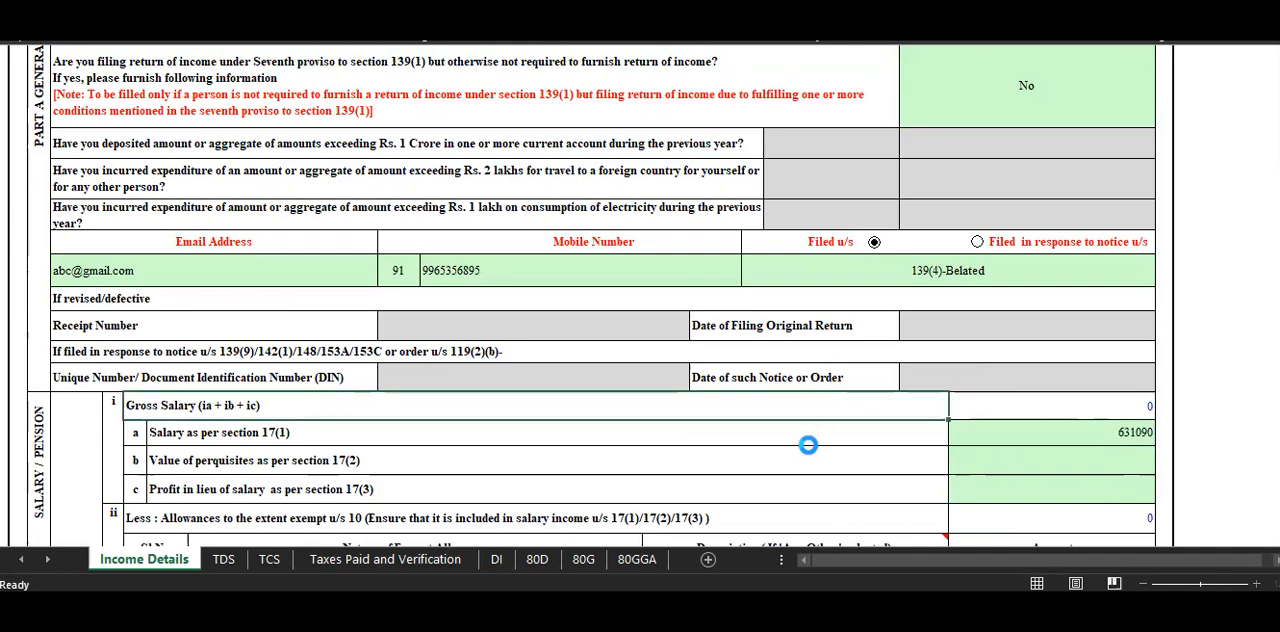
Leave perquisites and profit in lieu of salary blank, and set the Type of House Property to Self Occupied.
scroll(717, 466, down, 5)
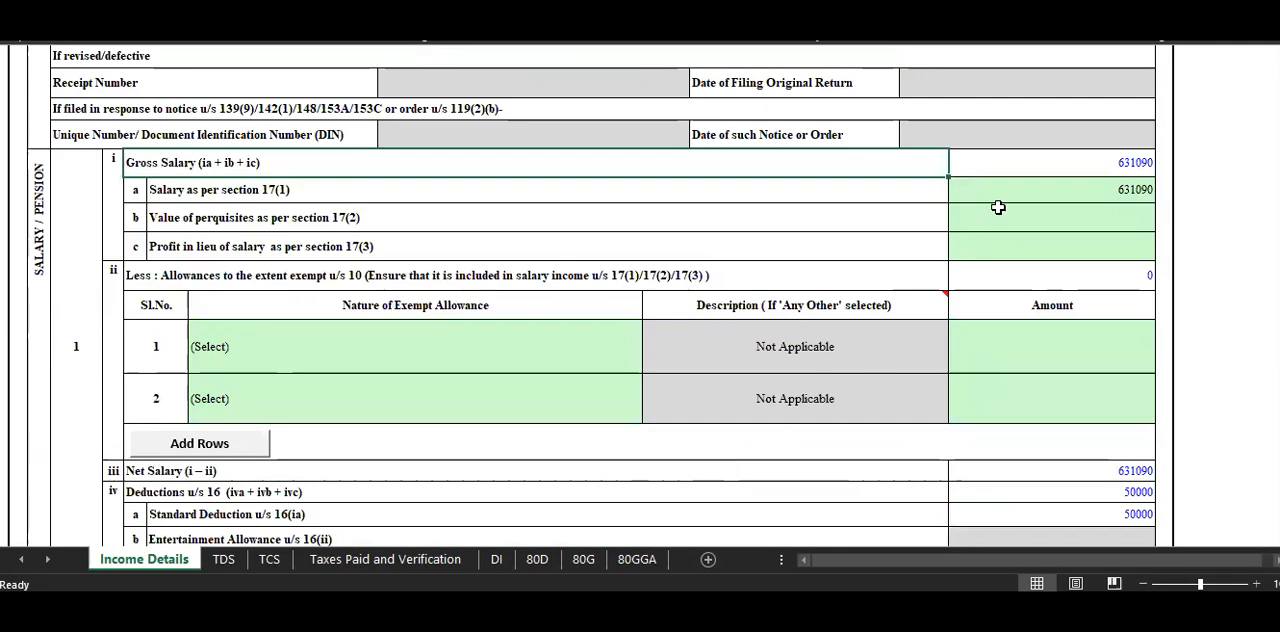
click(1008, 216)
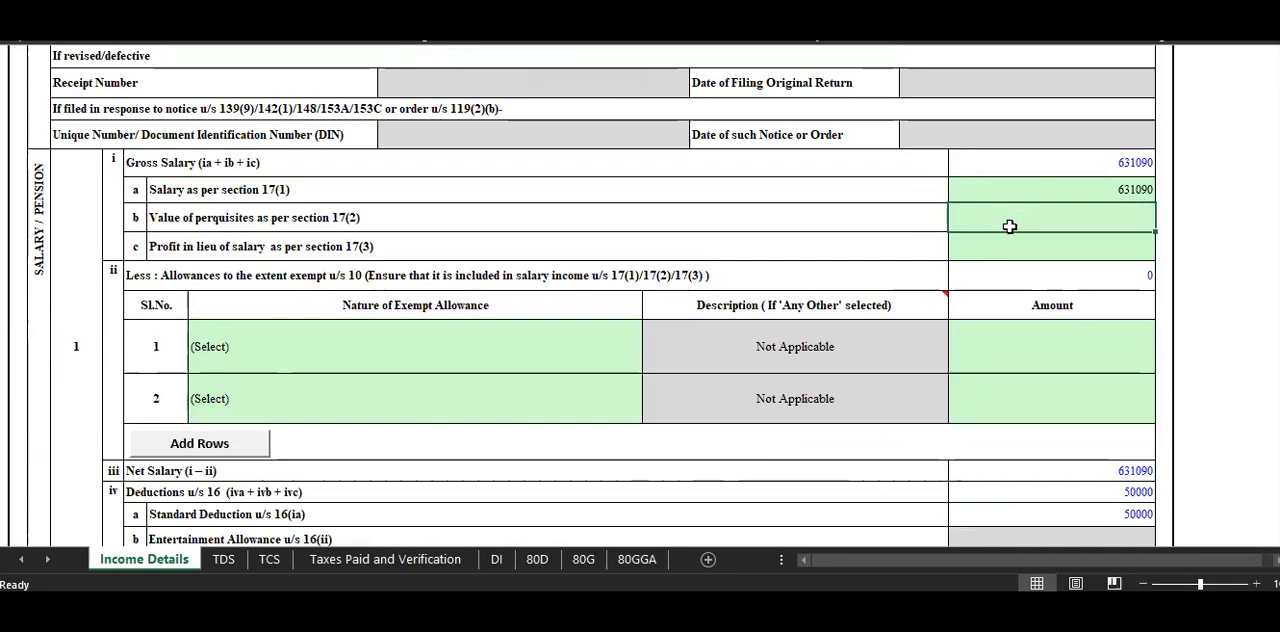
click(1023, 246)
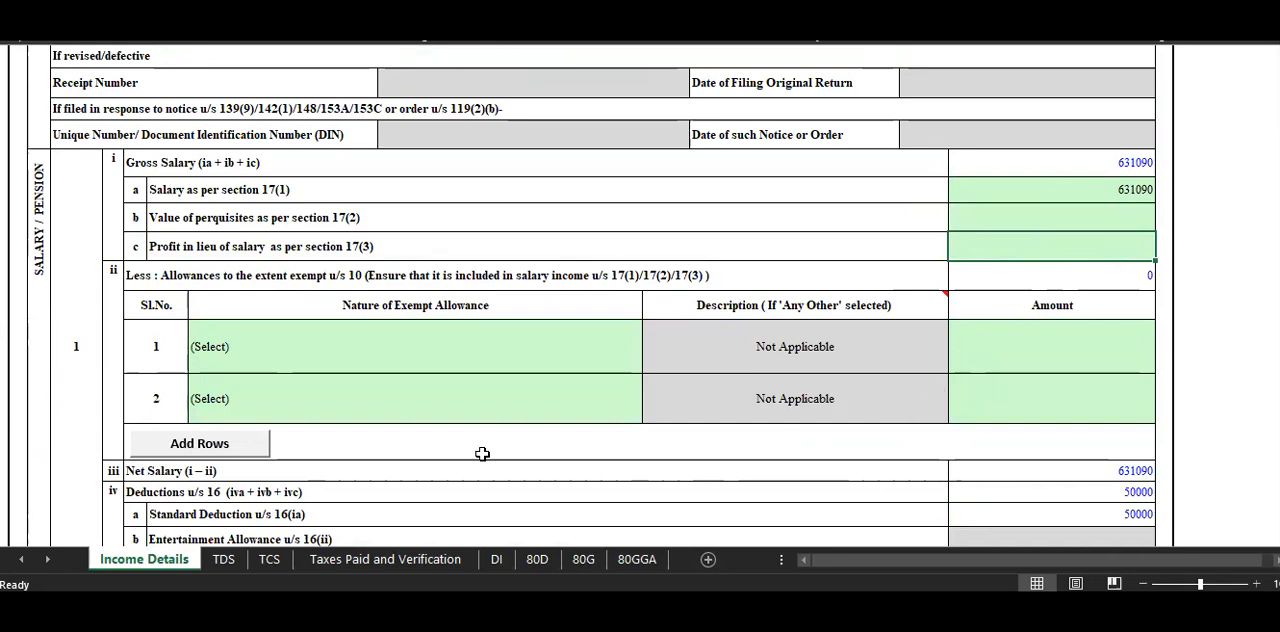
scroll(201, 492, down, 1)
scroll(201, 492, down, 2)
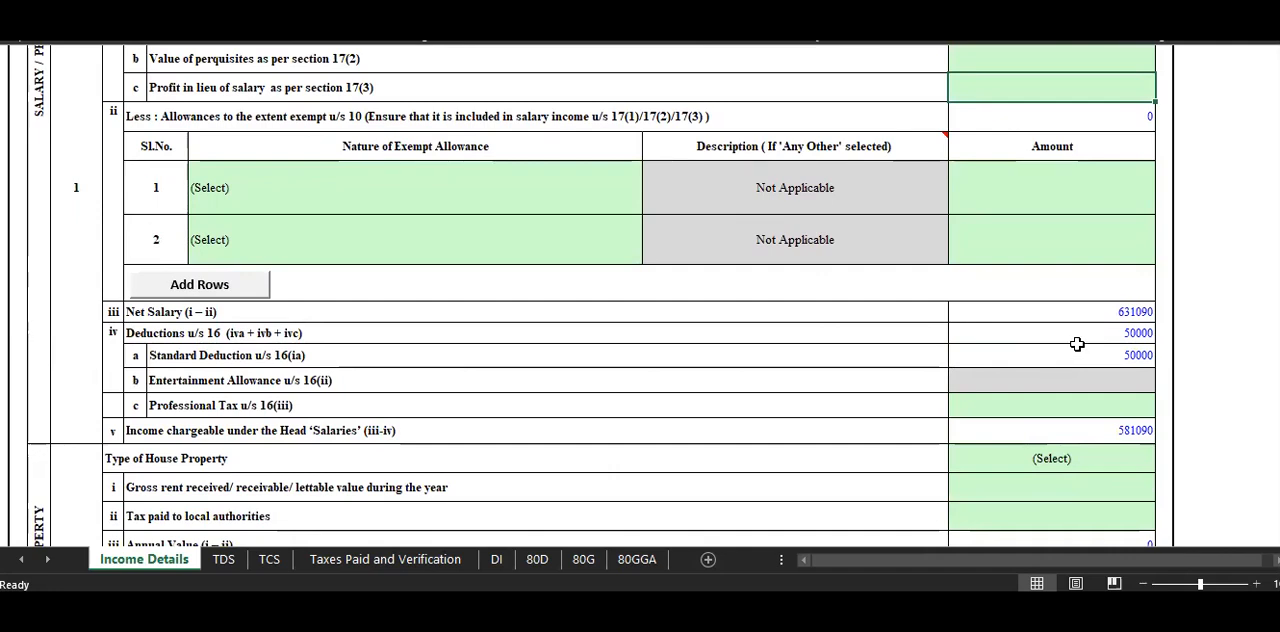
scroll(498, 425, down, 5)
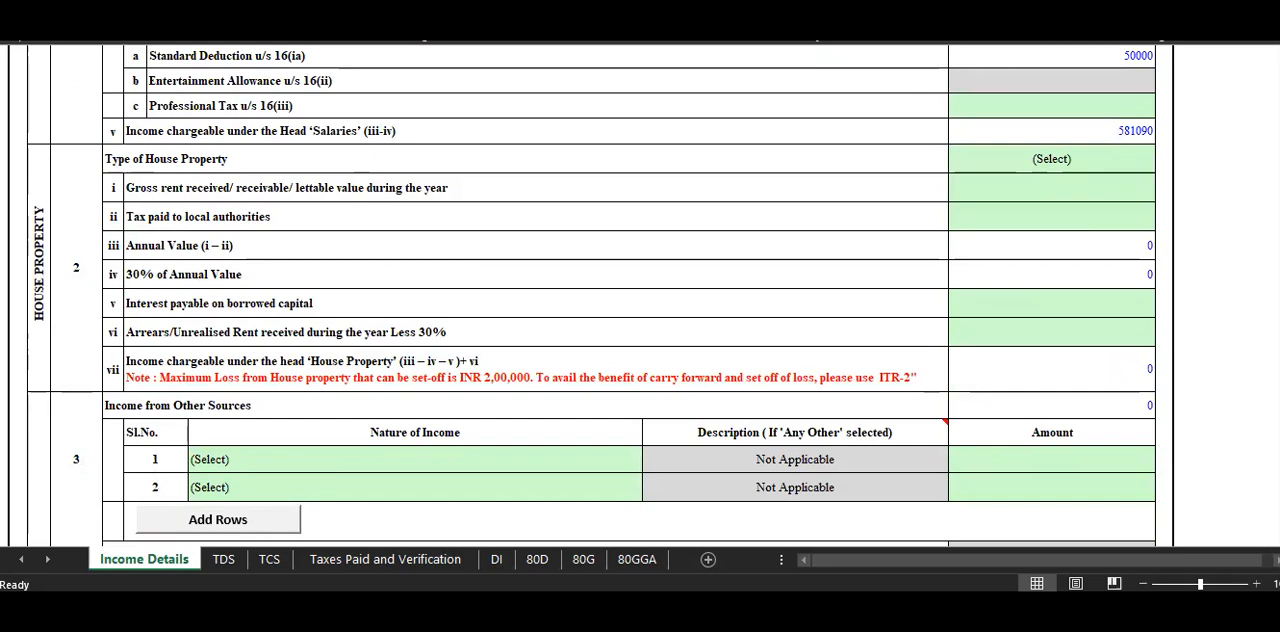
click(1100, 163)
key(alt+Down)
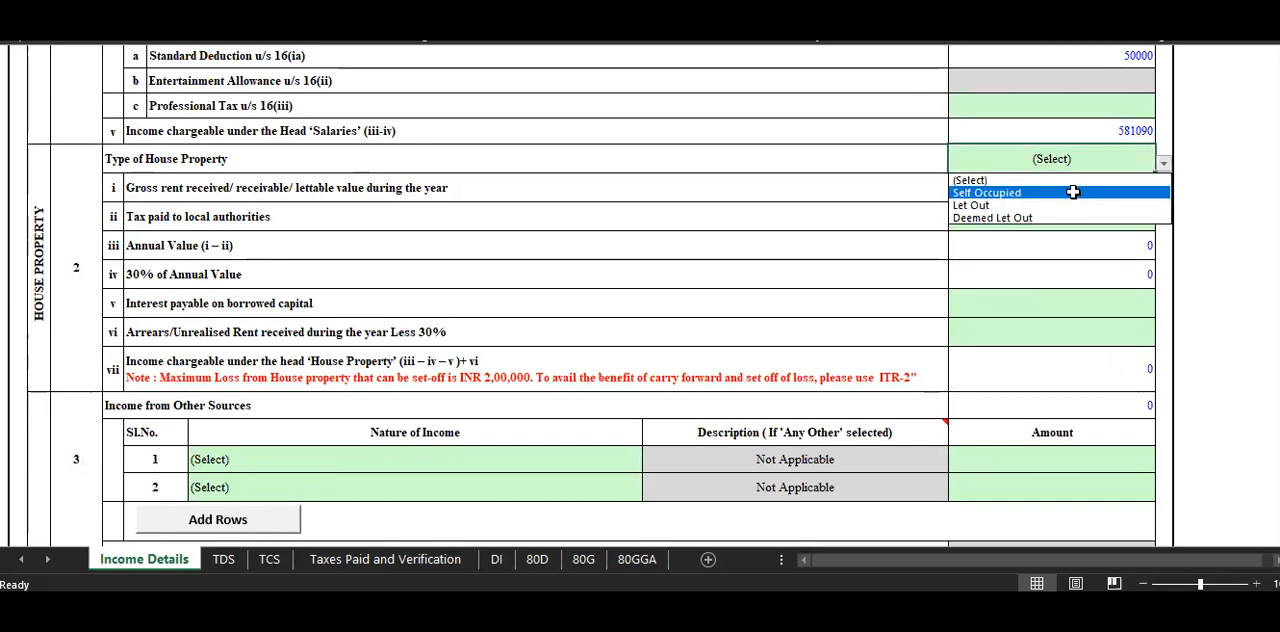
click(1073, 192)
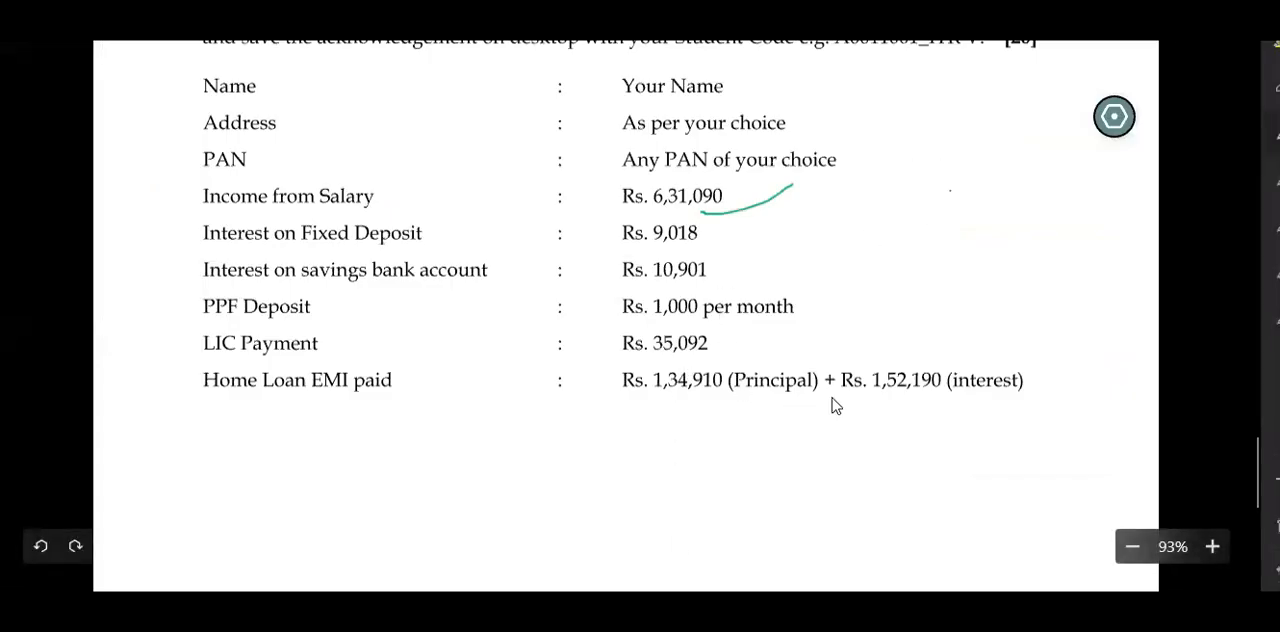
Tick the home loan interest in the assignment PDF and enter 152499 as Interest payable on borrowed capital.
mouse_move(917, 397)
mouse_down()
mouse_move(931, 403)
mouse_move(1238, 232)
mouse_up()
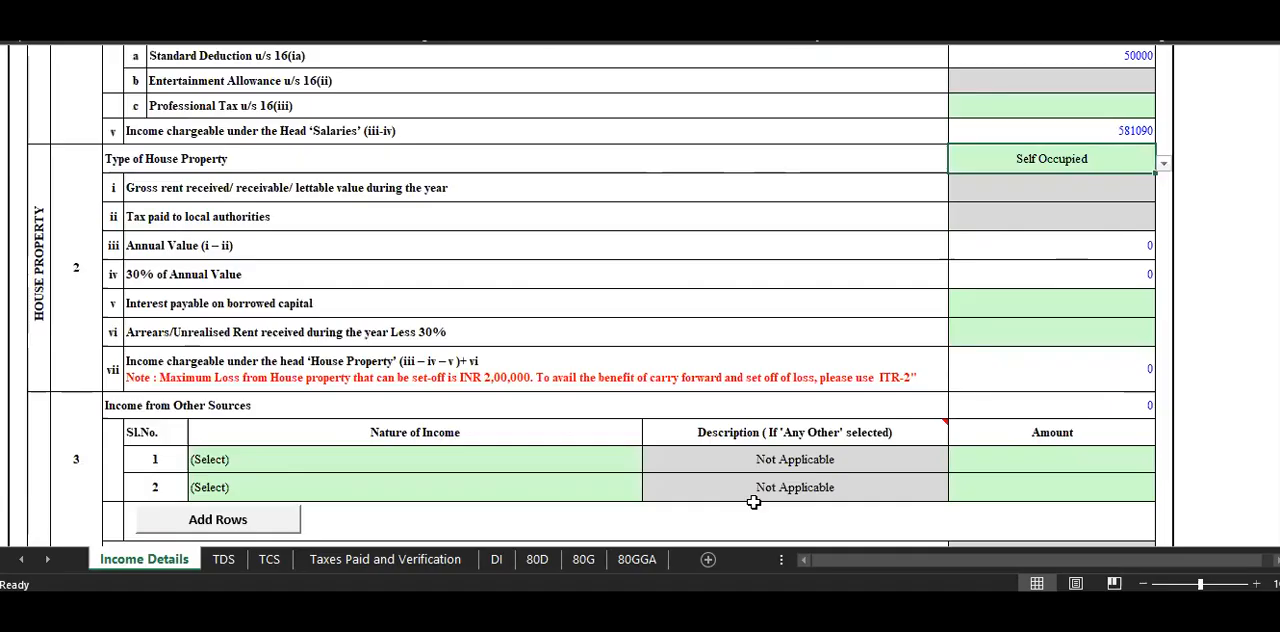
click(148, 298)
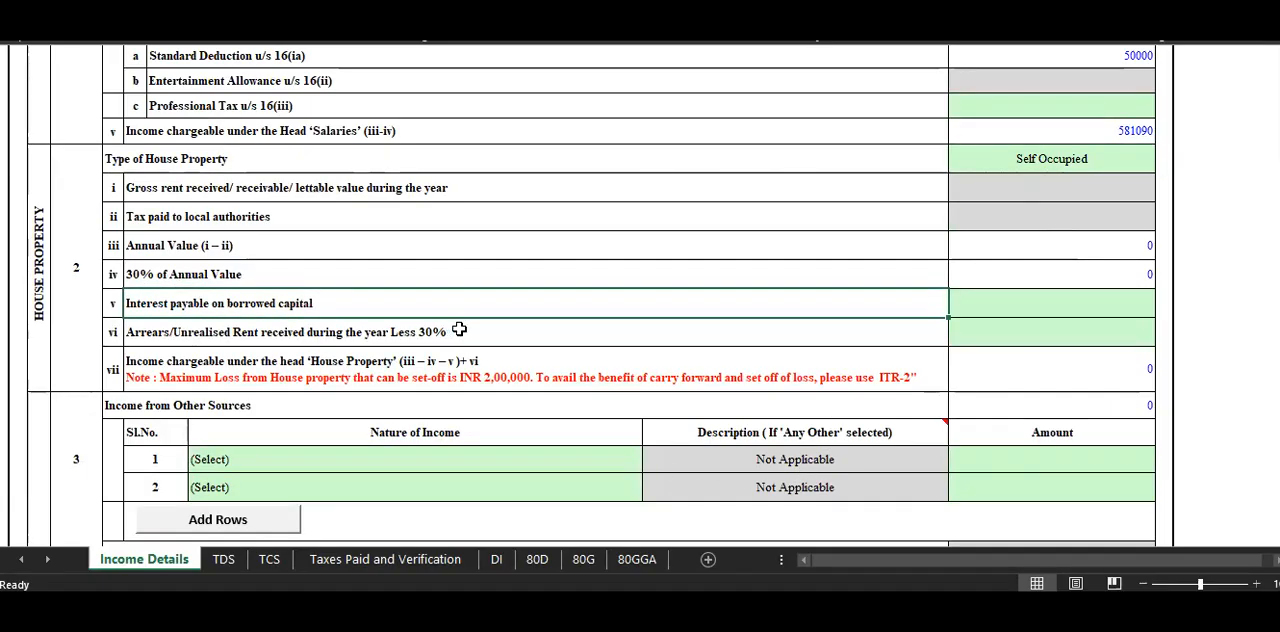
click(1044, 309)
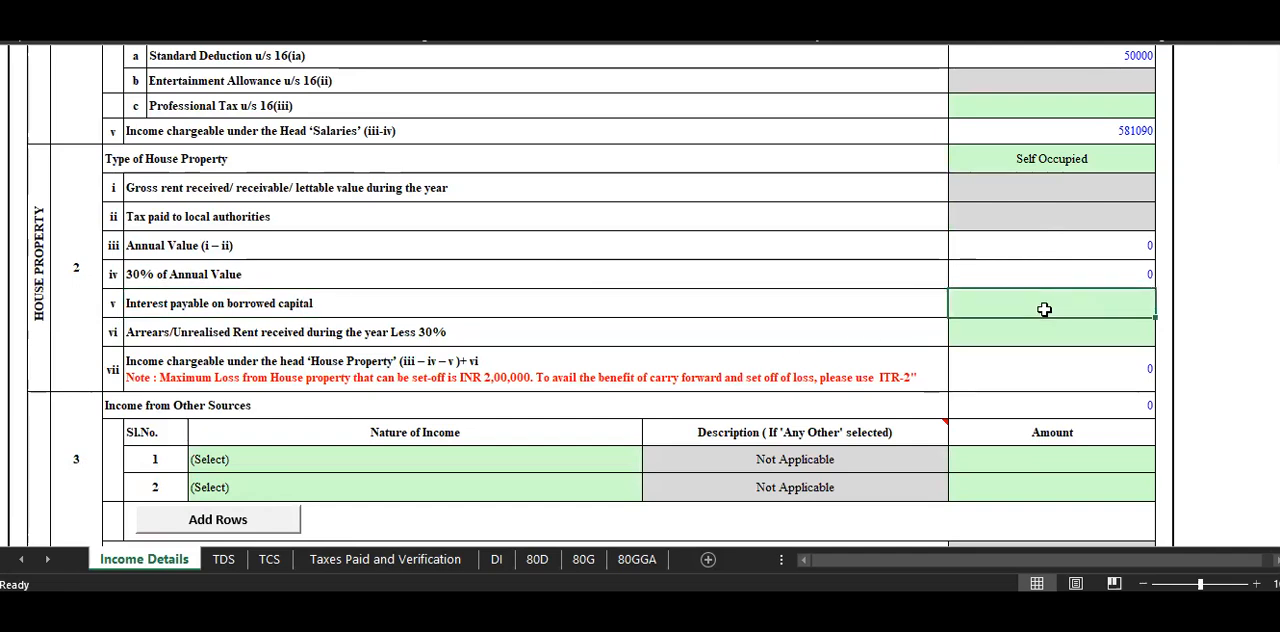
text(152)
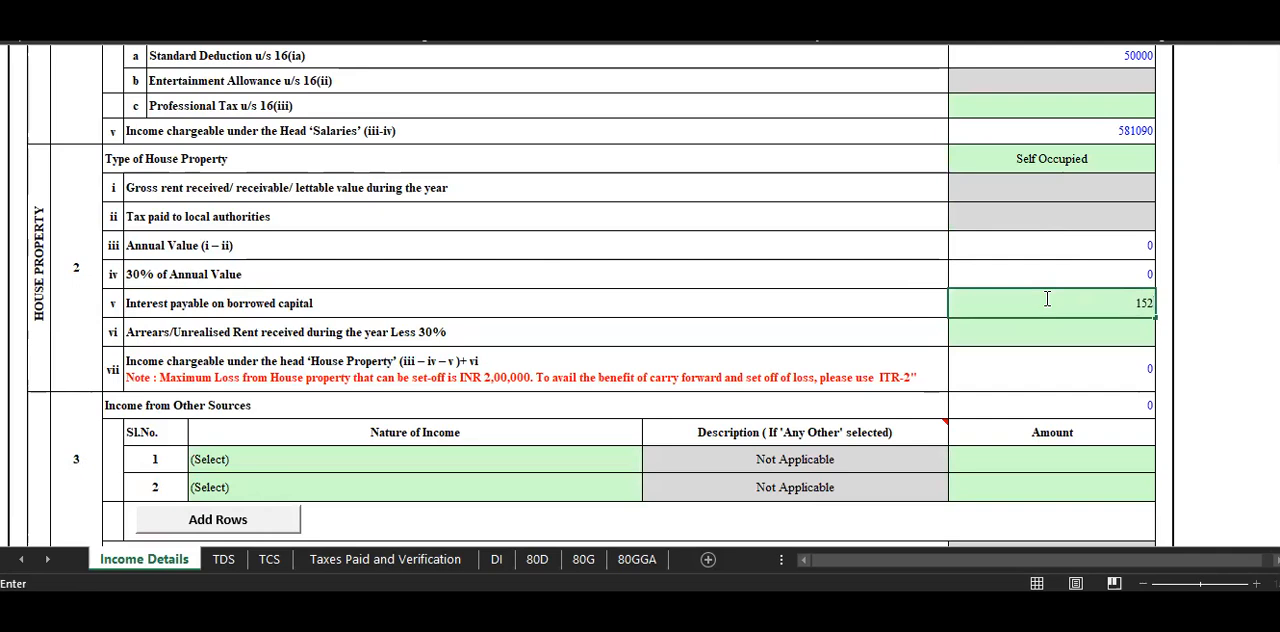
text(499)
Recheck the home loan interest in the assignment and correct Interest payable on borrowed capital to 152190.
key(alt+Tab)
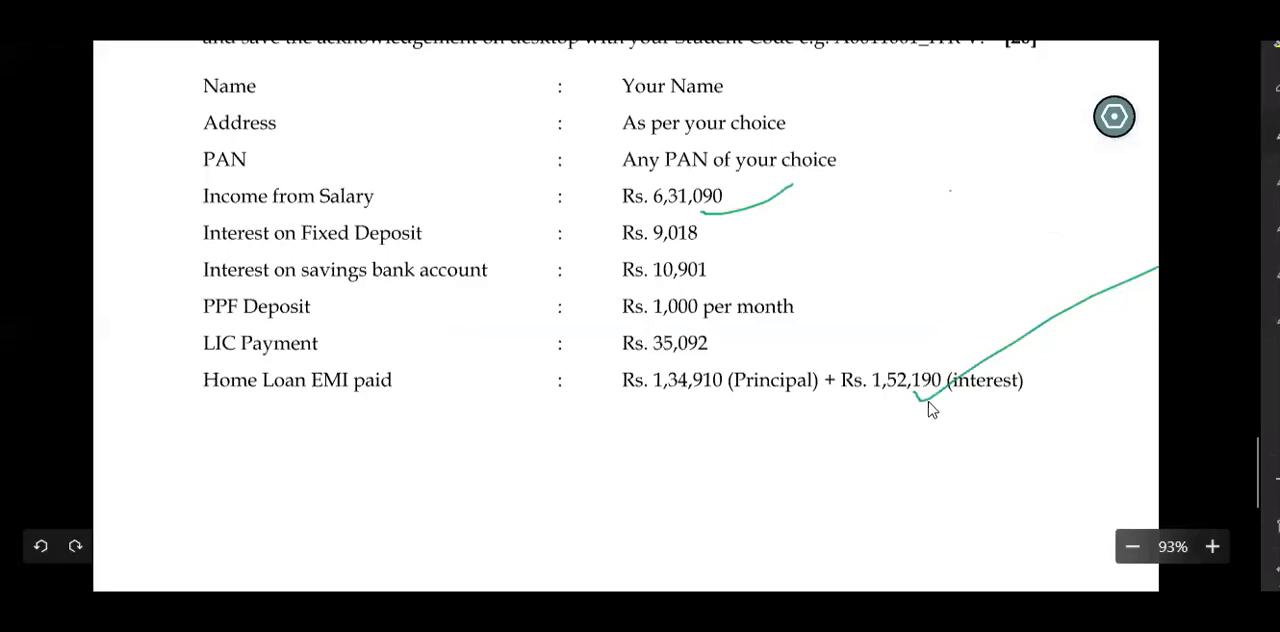
key(alt+Tab)
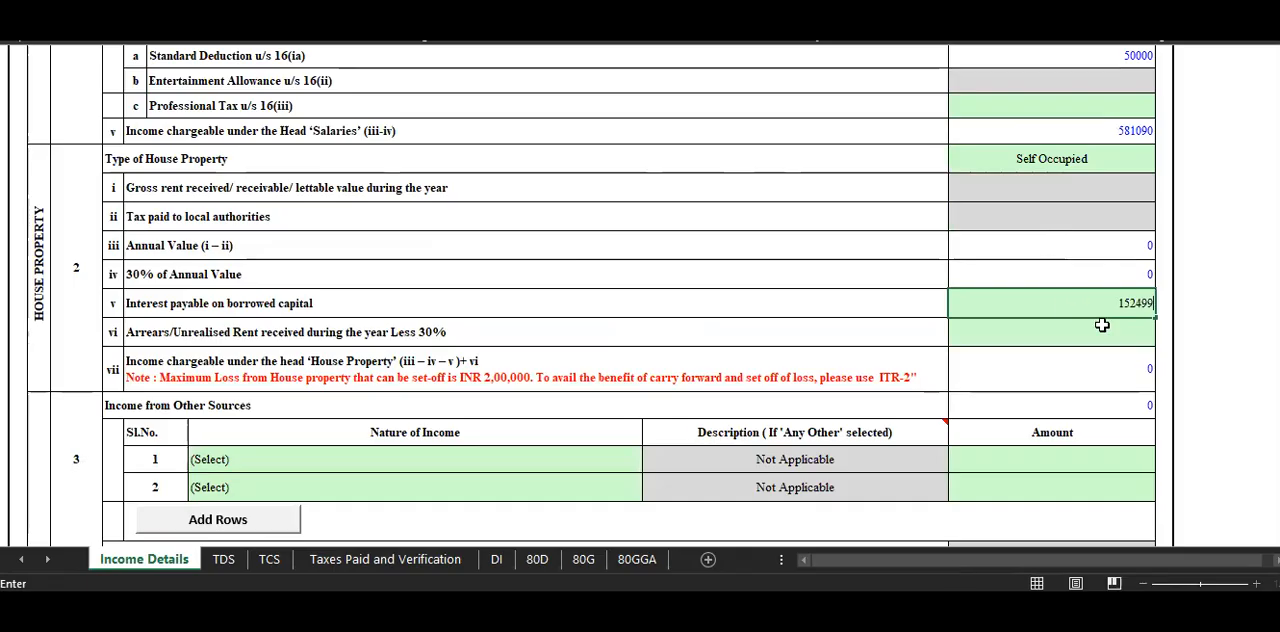
click(1153, 306)
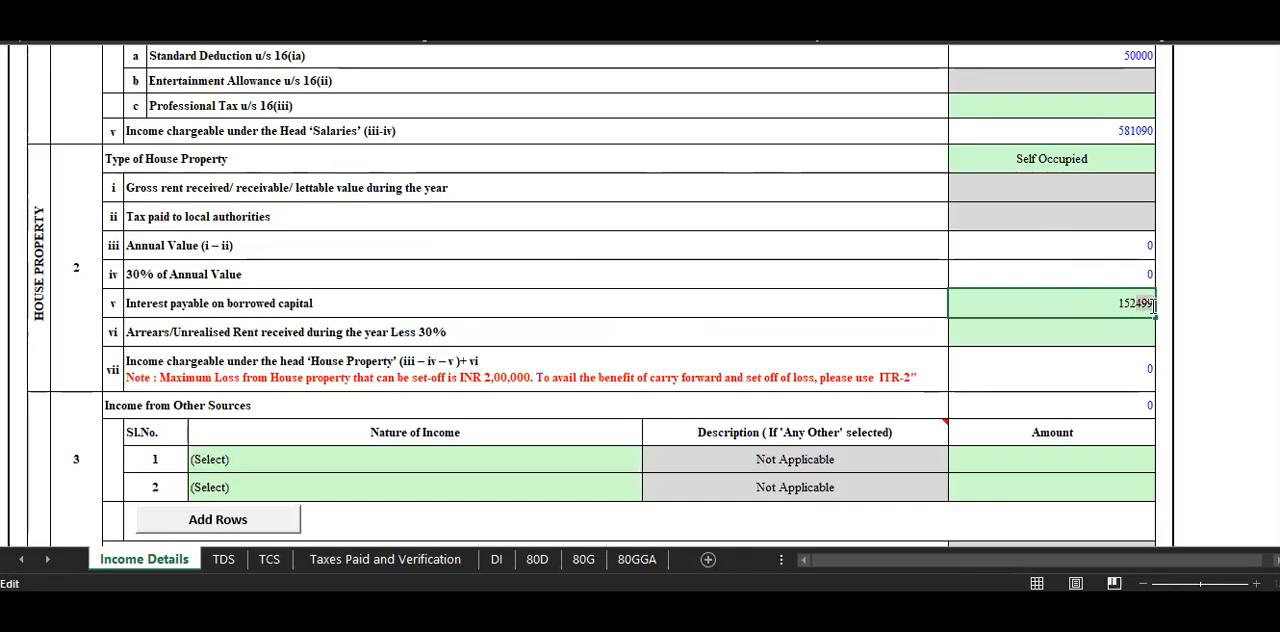
key(BackSpace)
key(BackSpace)
key(BackSpace)
text(190)
click(835, 210)
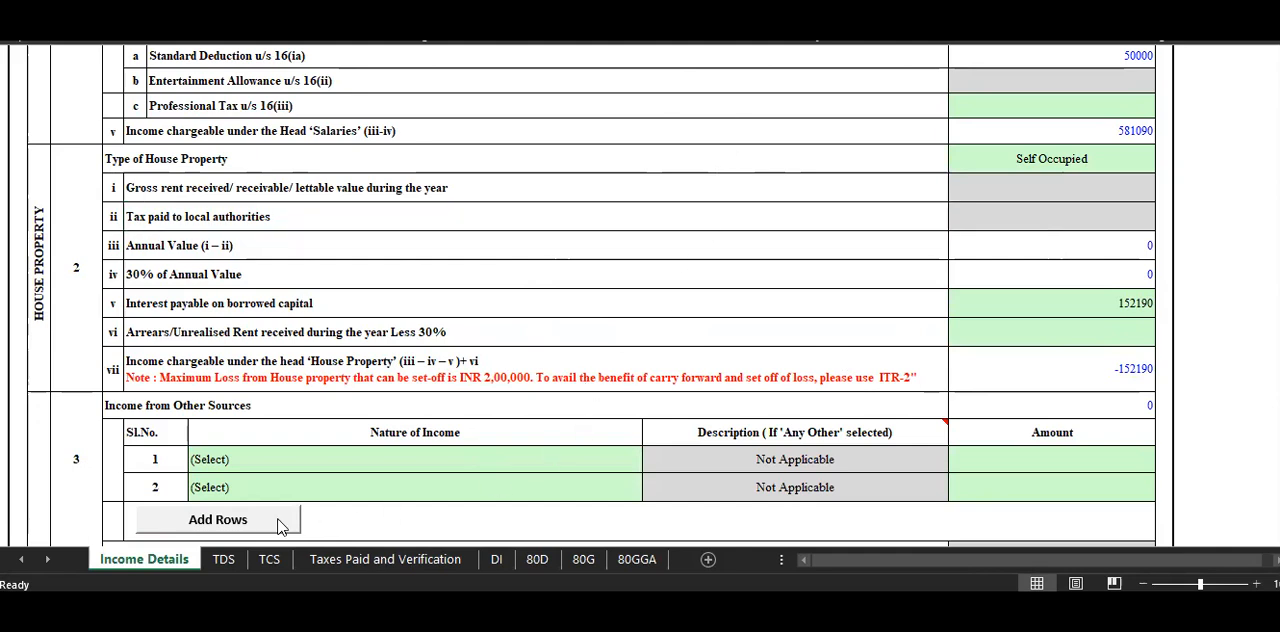
Review the Nature of Income options for the first other-sources row, and tick the fixed deposit and savings interest in the assignment PDF.
click(244, 459)
click(255, 465)
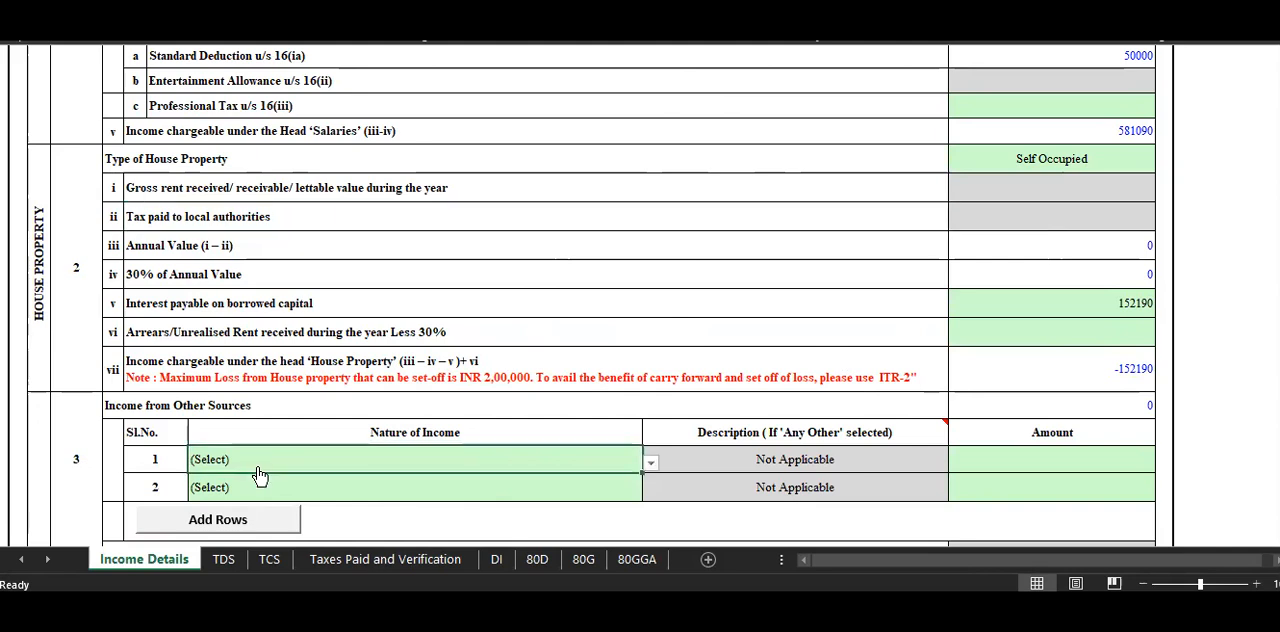
click(650, 467)
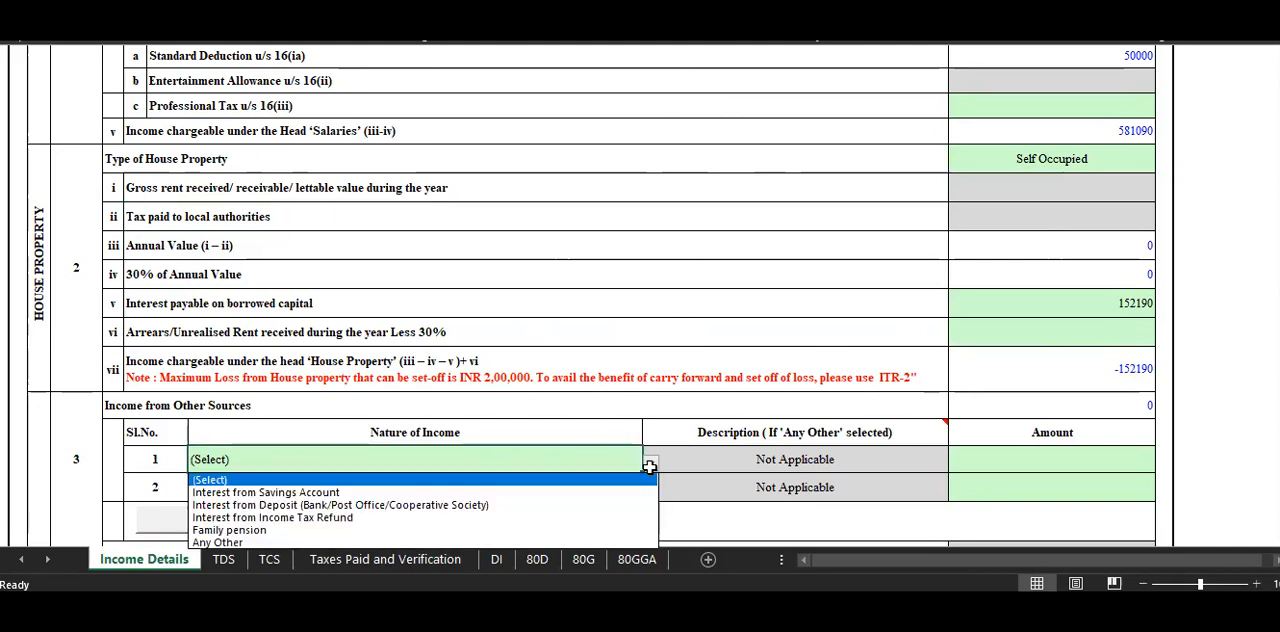
click(712, 421)
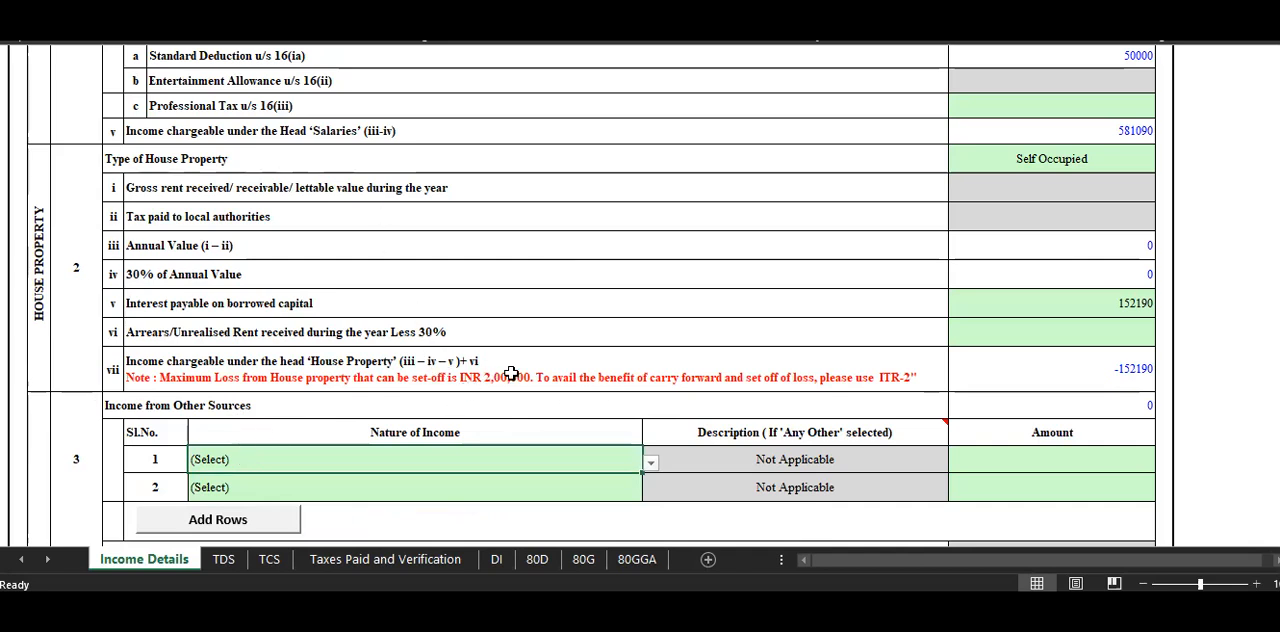
scroll(644, 432, down, 3)
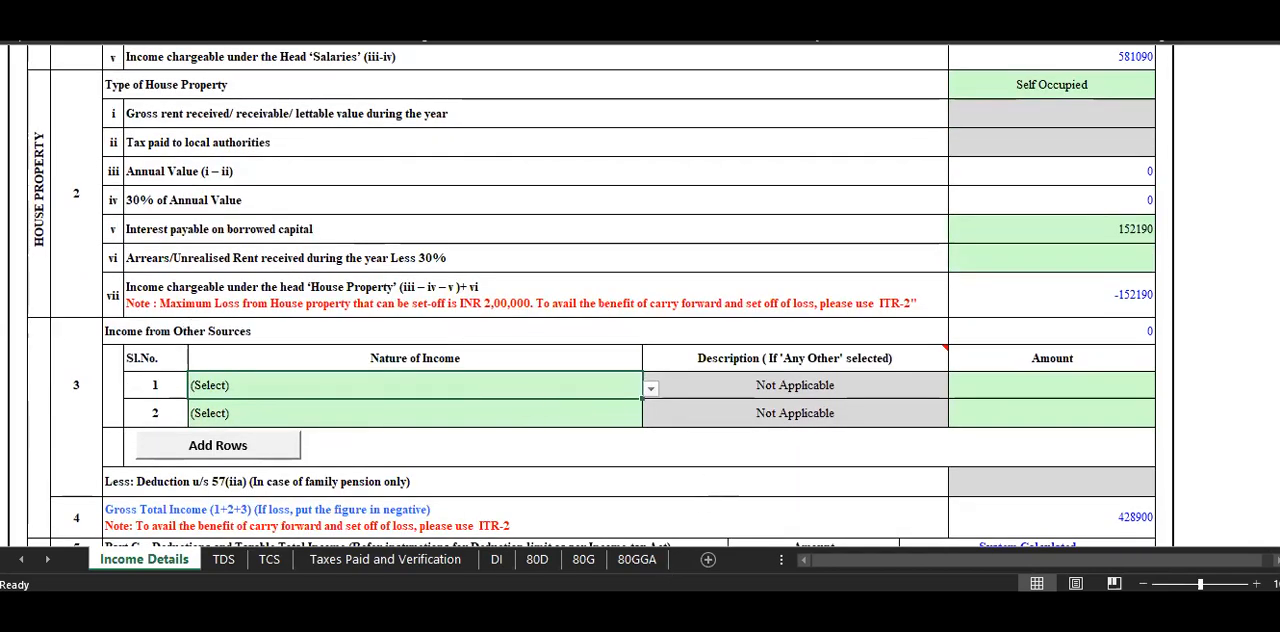
key(alt+Tab)
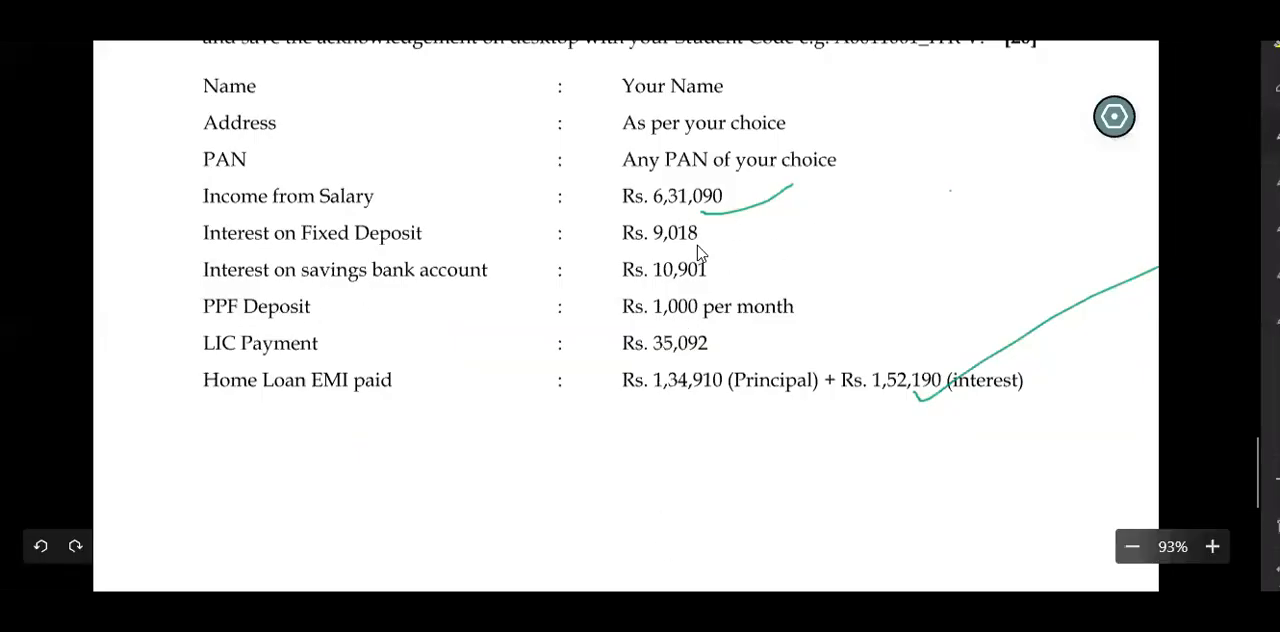
drag(690, 243, 836, 199)
drag(706, 277, 780, 228)
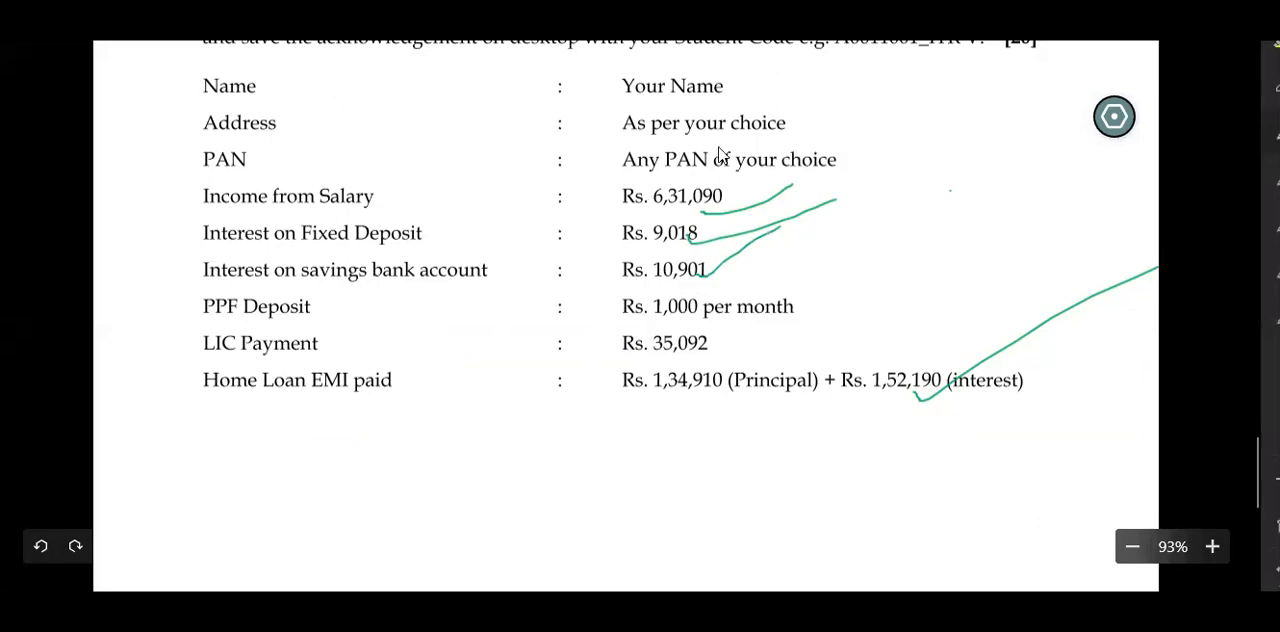
key(alt+Tab)
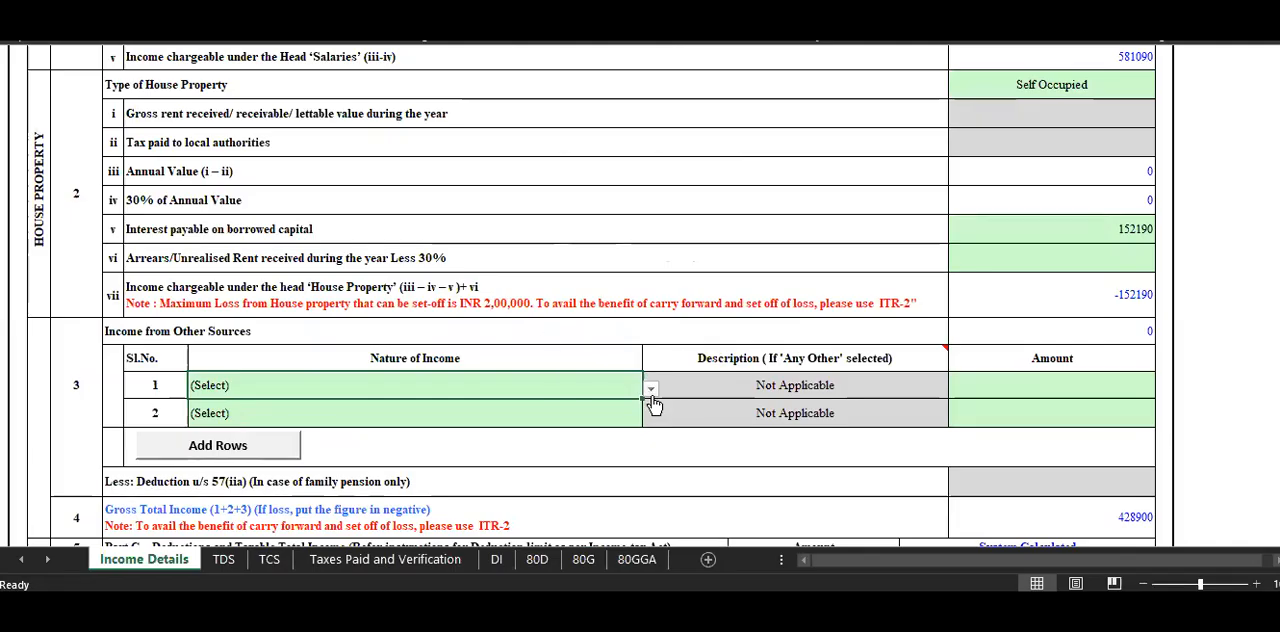
Set the first Income from Other Sources row to Interest from Savings Account with an amount of 10901, checking the assignment.
click(650, 389)
click(566, 423)
click(1002, 383)
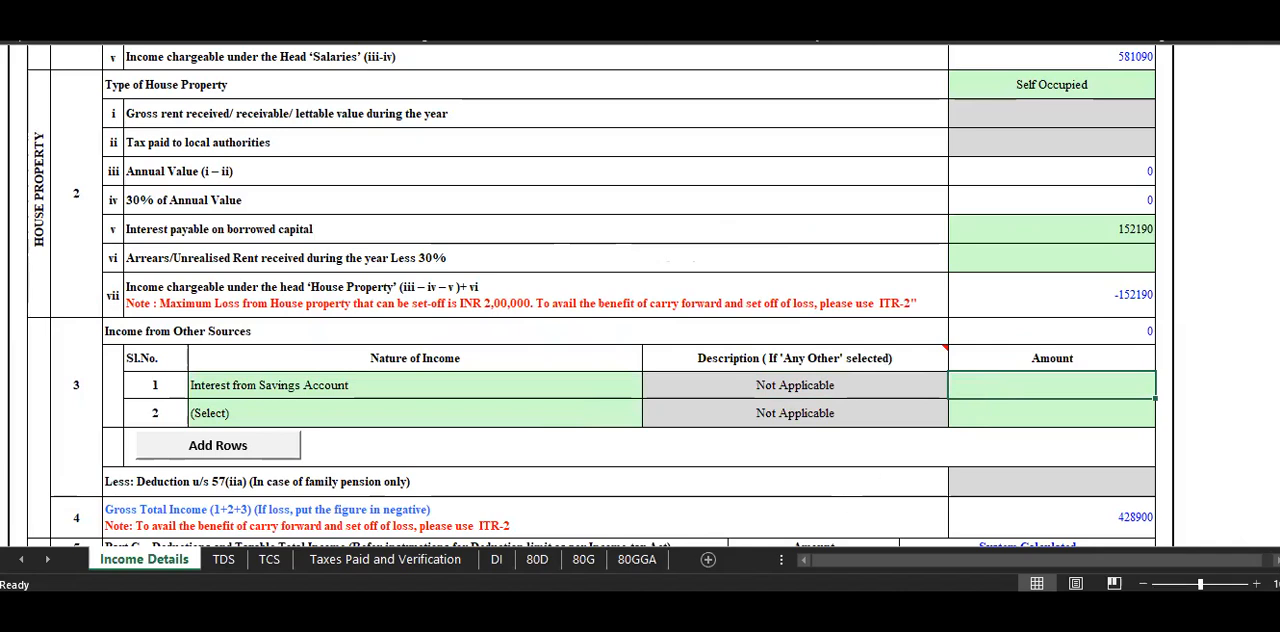
mouse_move(677, 612)
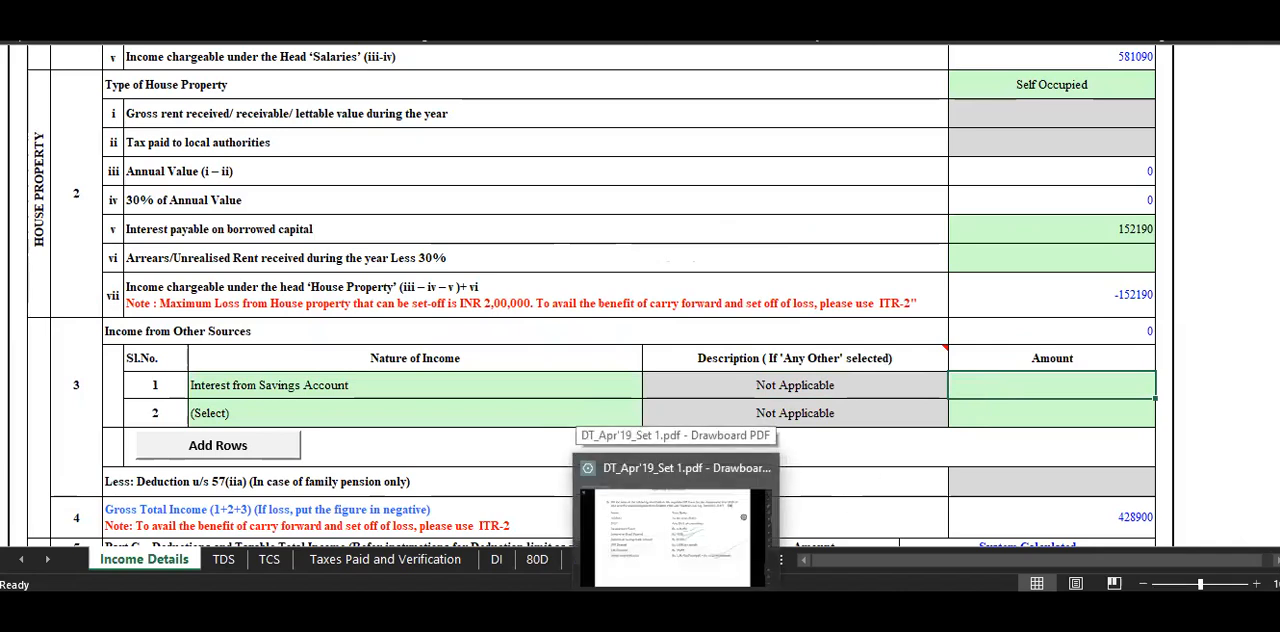
click(676, 530)
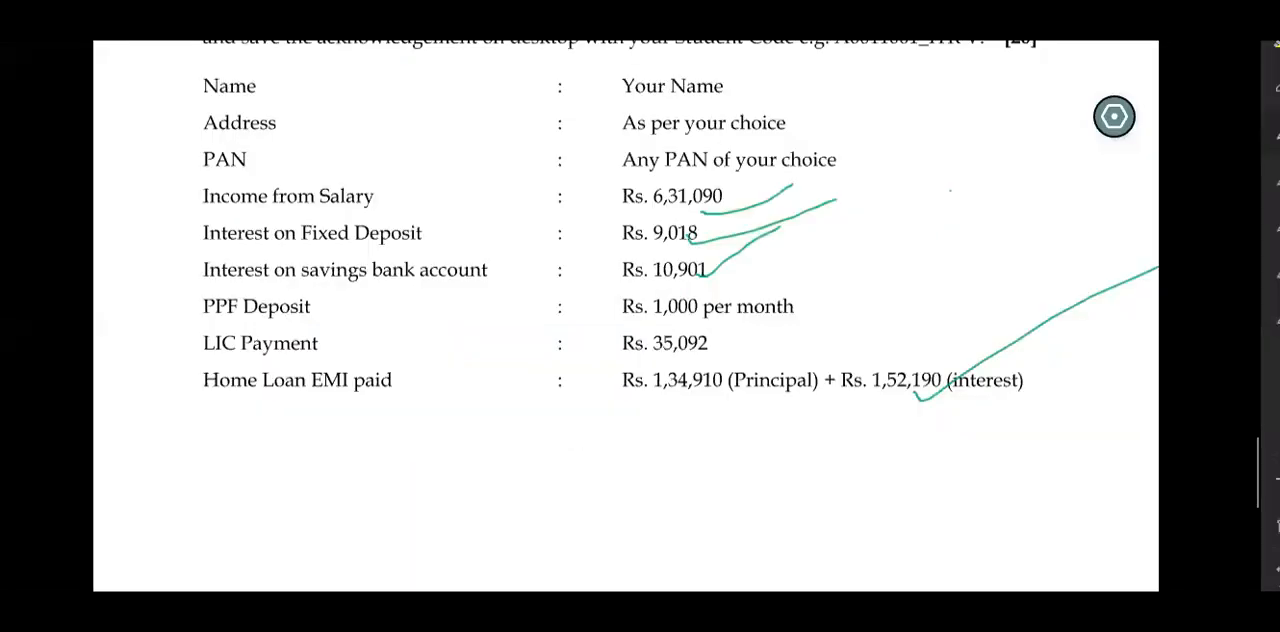
click(677, 612)
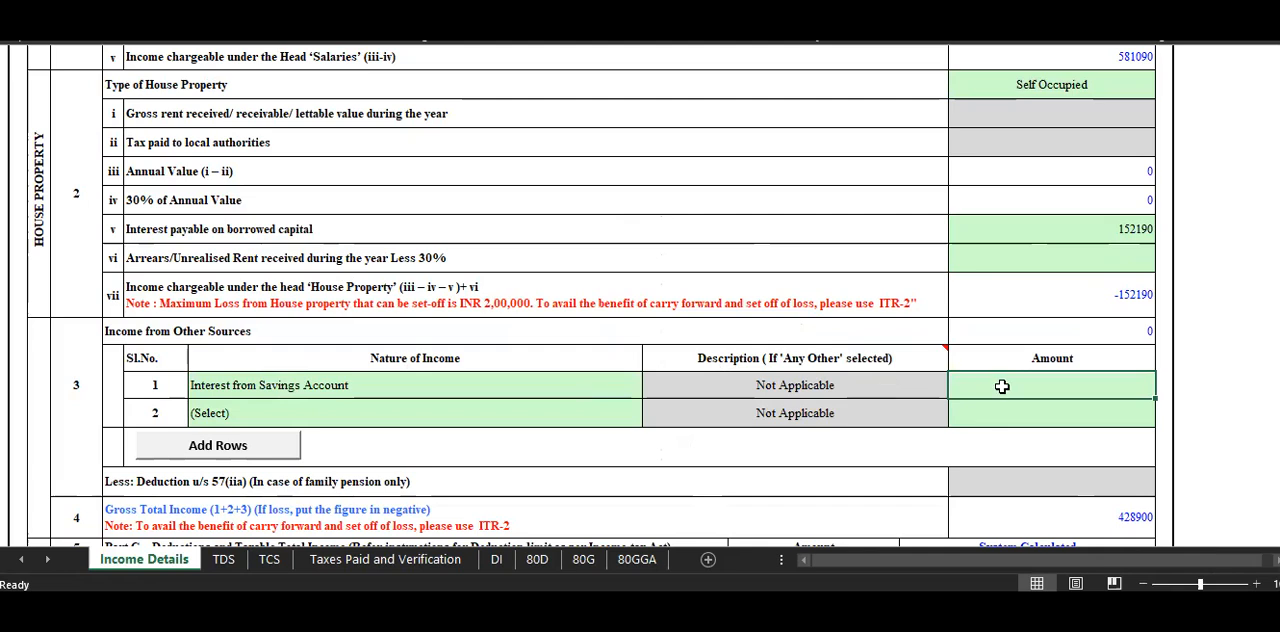
text(10901)
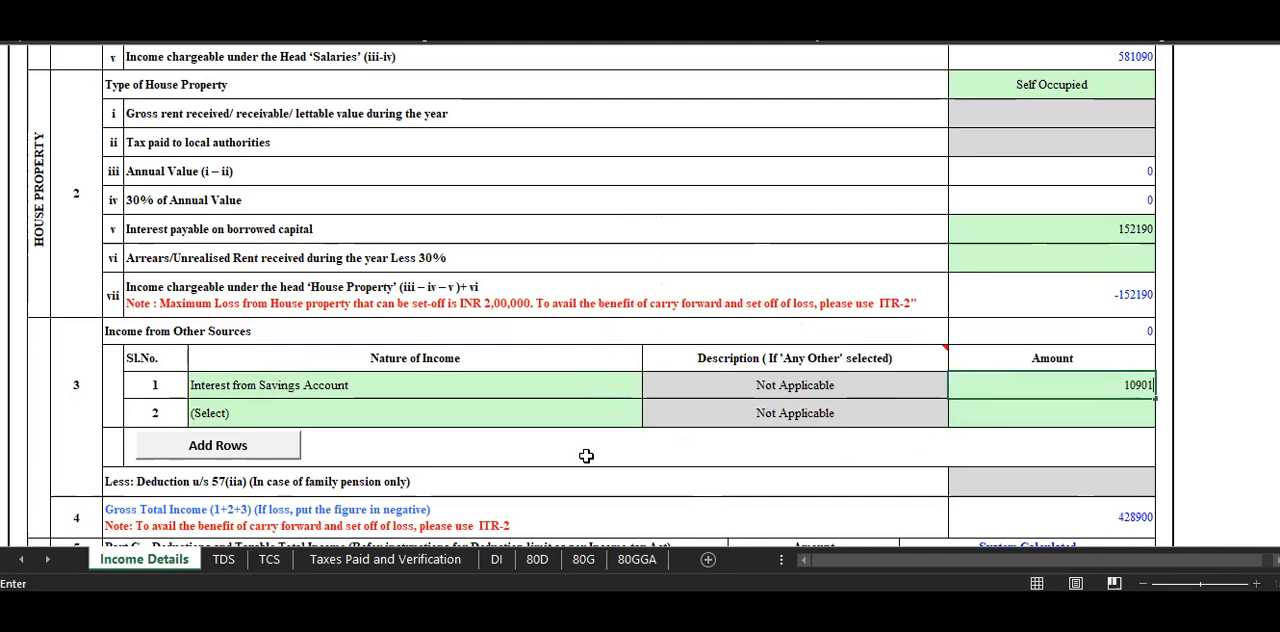
Set the second Income from Other Sources row to Interest from Deposit (Bank/Post Office/Cooperative Society) with an amount of 9018.
click(262, 405)
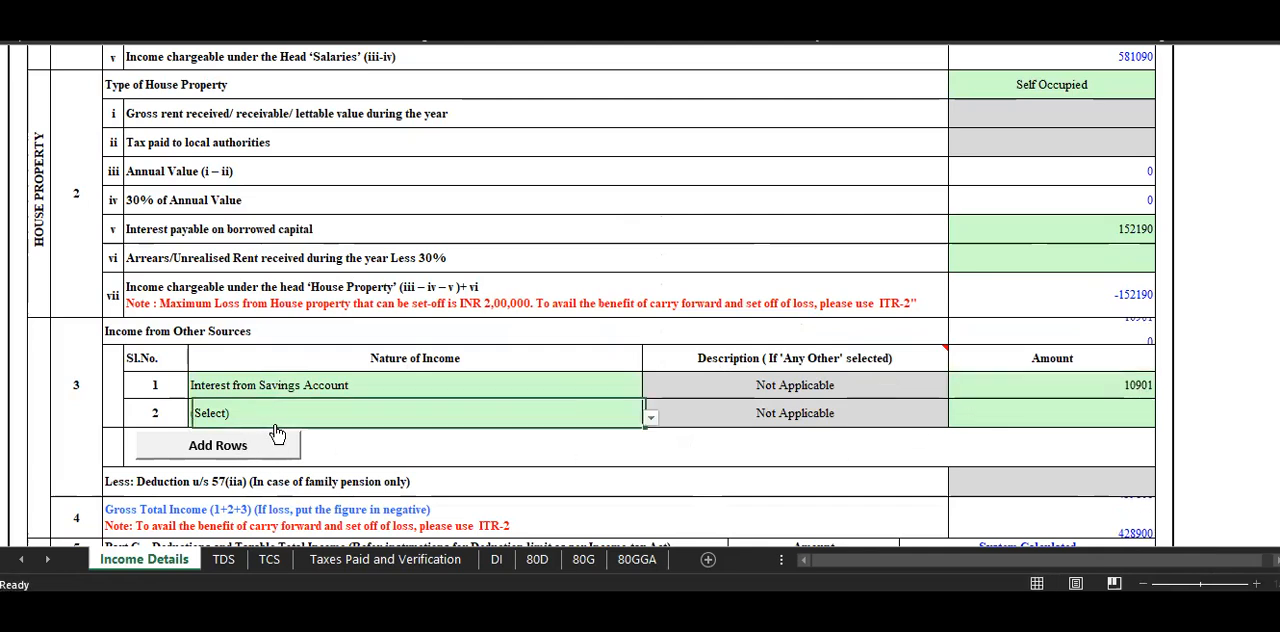
click(652, 419)
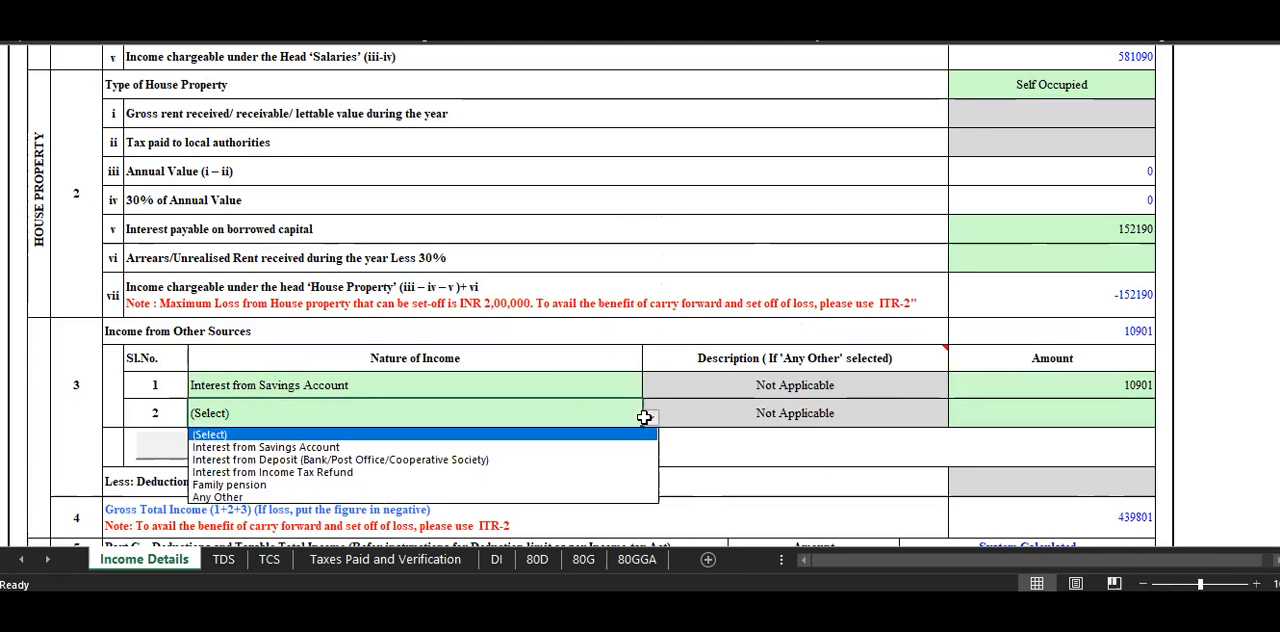
click(566, 459)
click(1021, 417)
text(90)
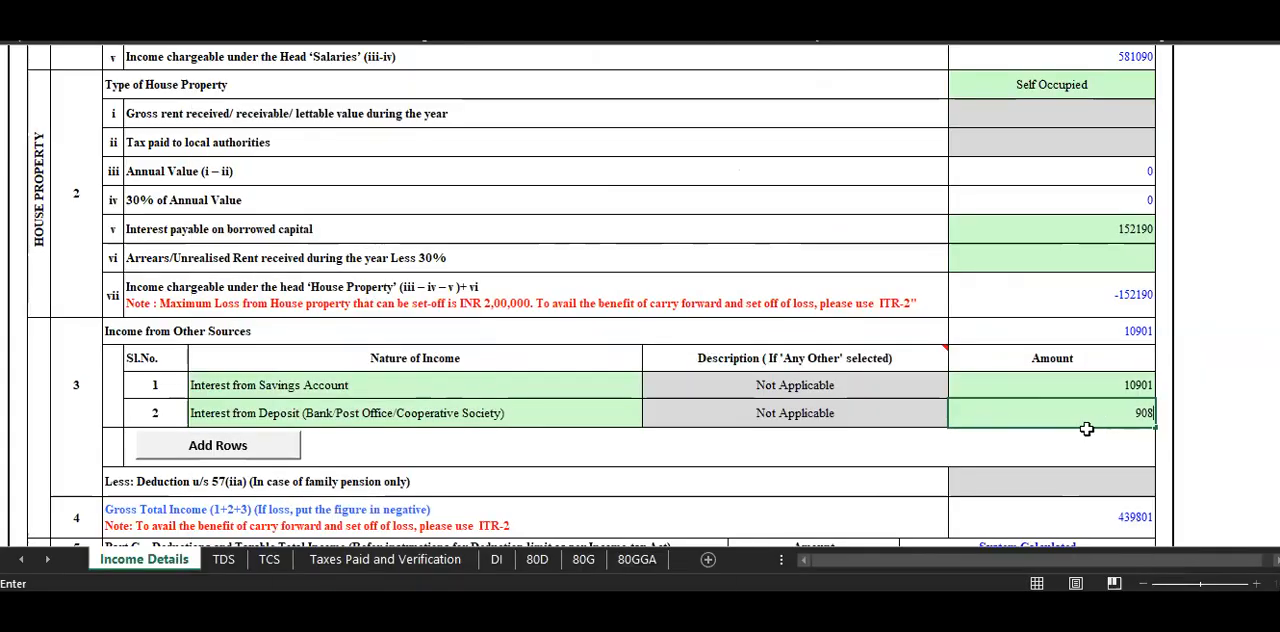
text(18)
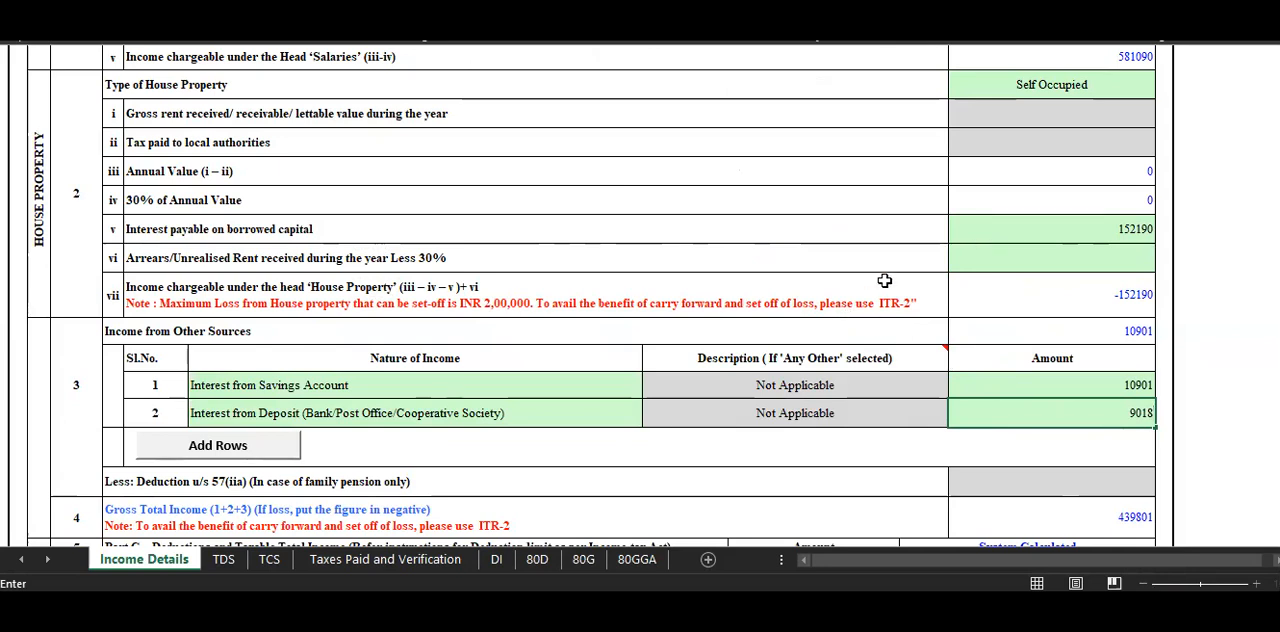
click(822, 250)
click(744, 468)
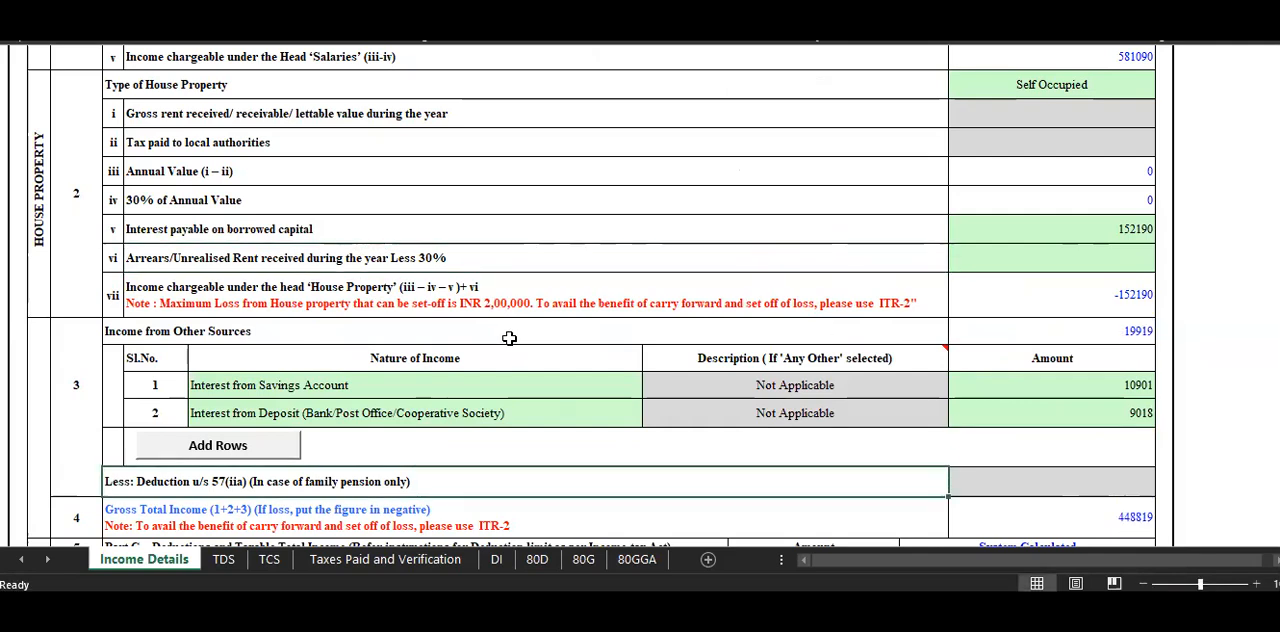
Switch to the assignment PDF, strike through the ticks beside the salary and interest incomes, and underline the home loan interest.
scroll(779, 433, down, 1)
scroll(779, 433, down, 3)
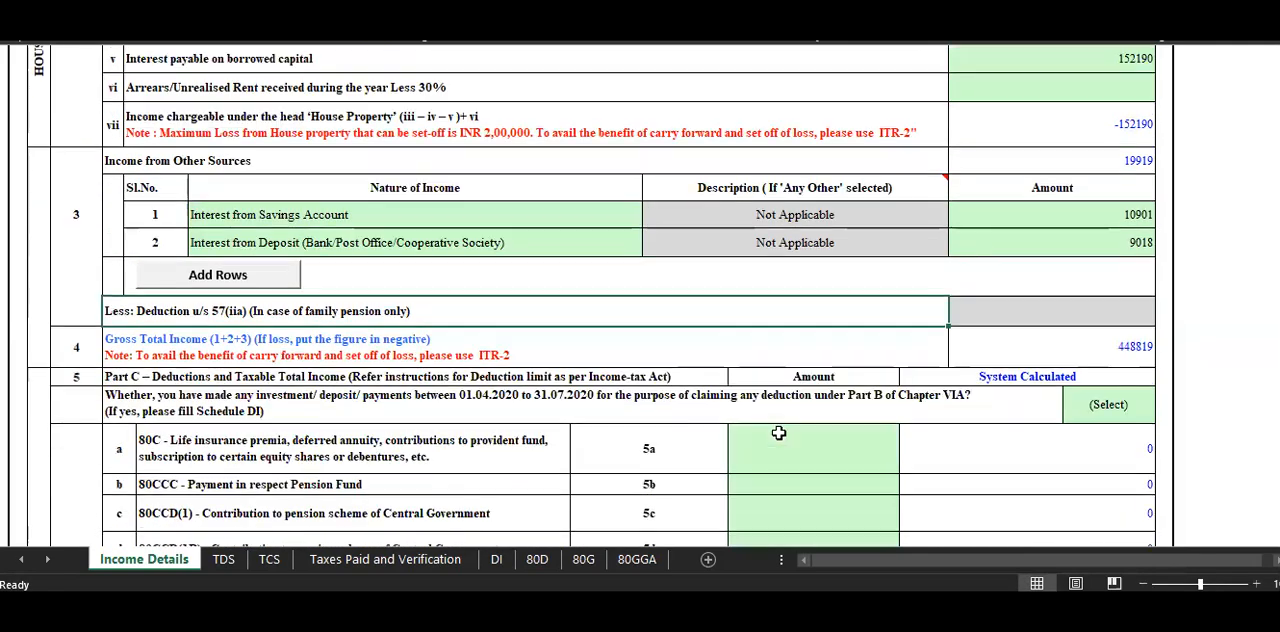
scroll(769, 432, down, 1)
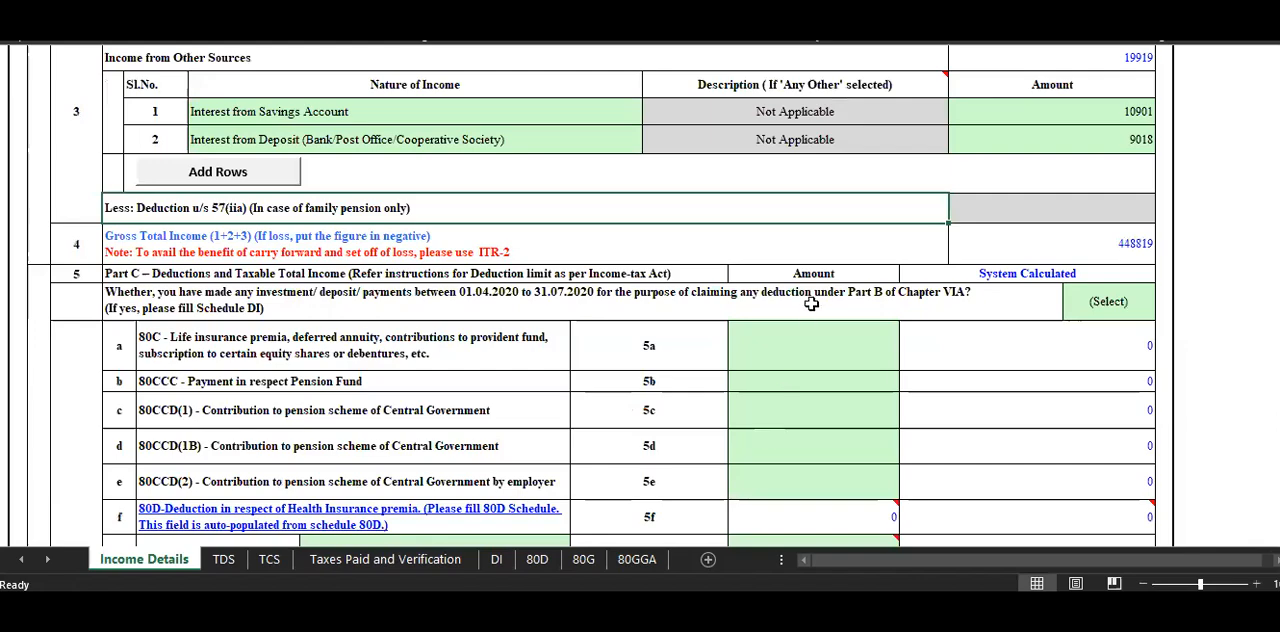
click(578, 611)
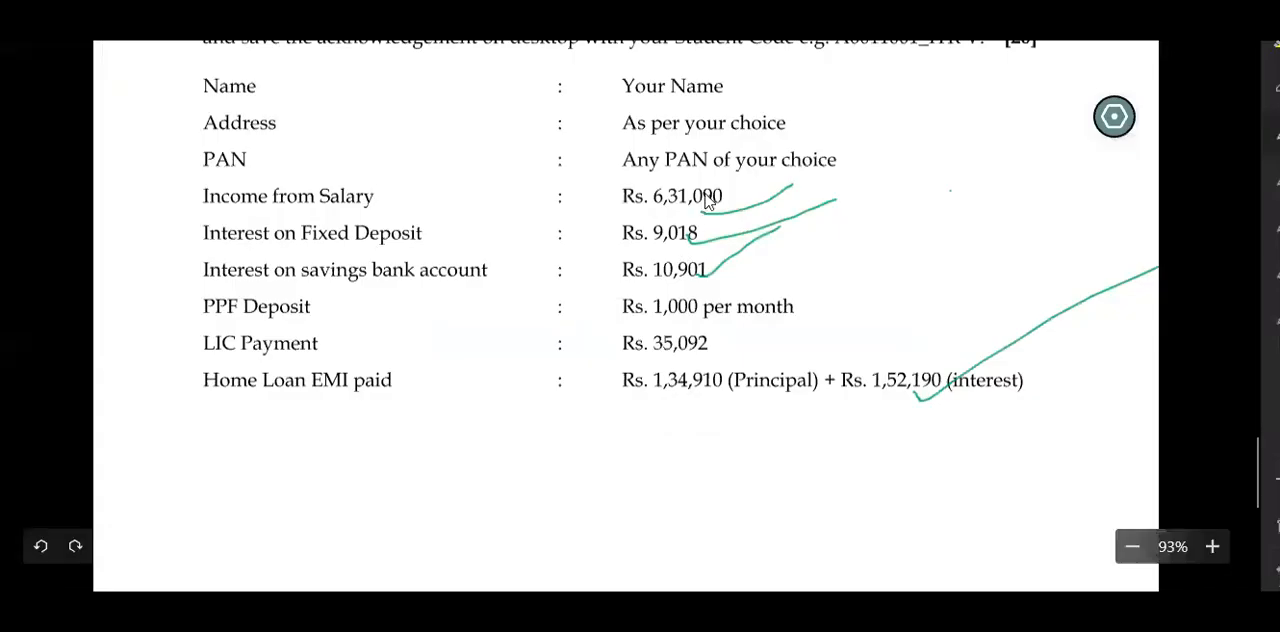
drag(741, 186, 728, 245)
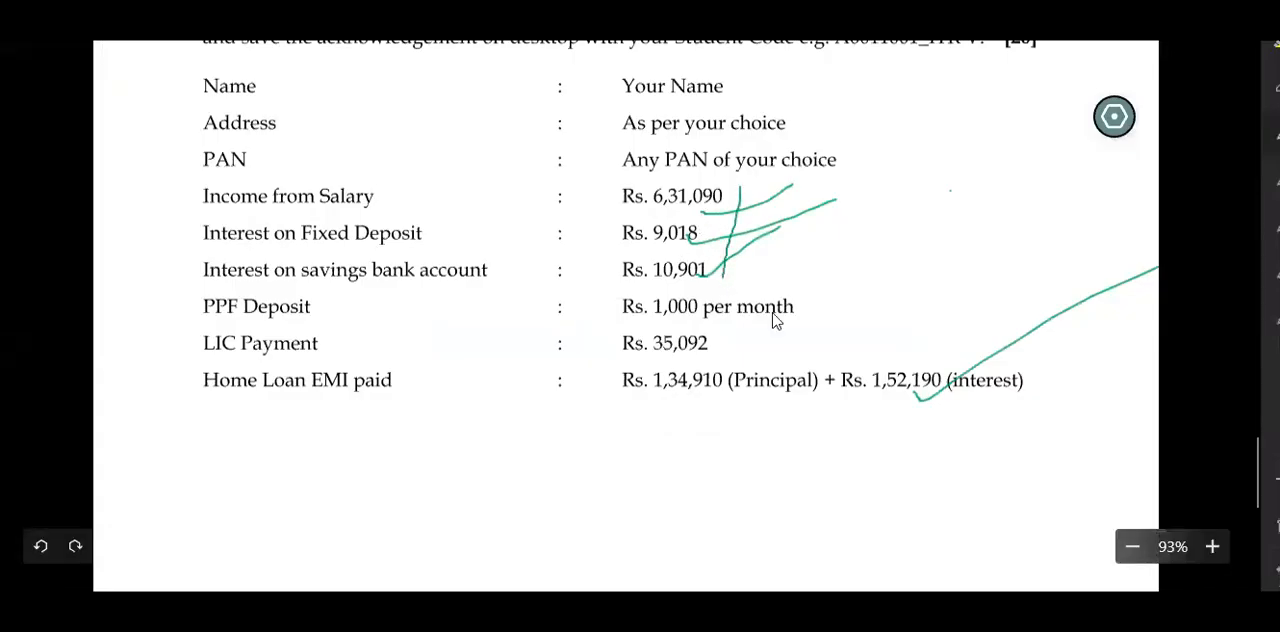
drag(871, 397, 964, 401)
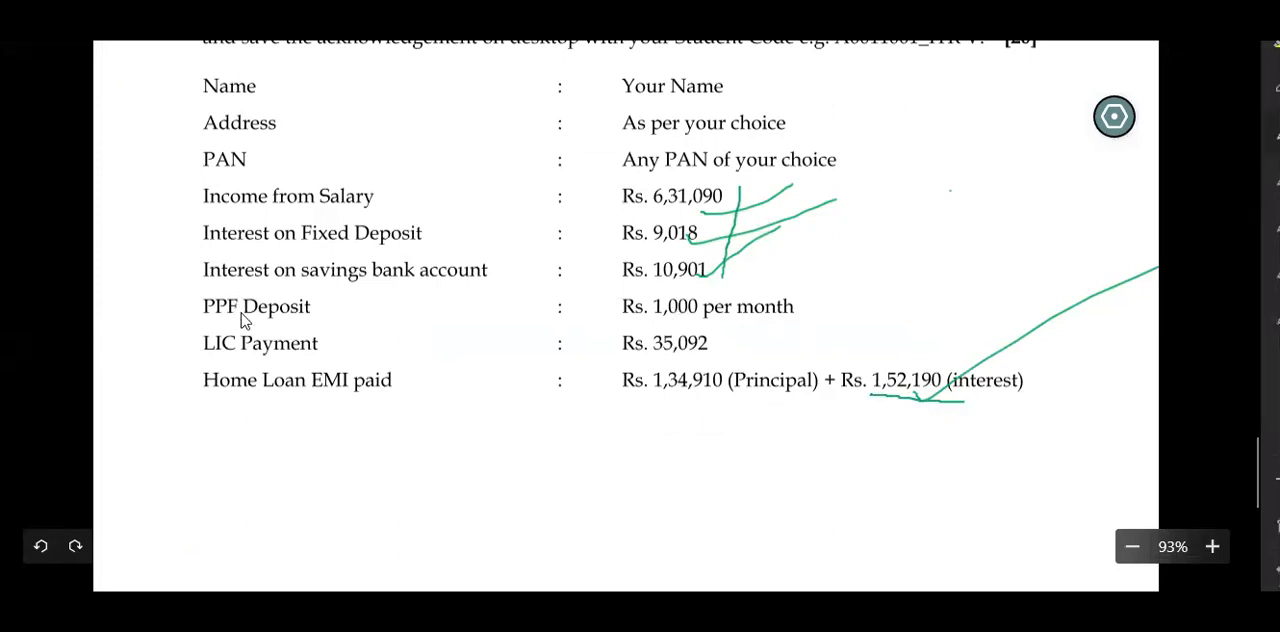
Bracket the PPF, LIC and home loan principal amounts in the assignment, and thicken the underline beneath the home loan interest.
drag(608, 295, 598, 396)
mouse_move(610, 300)
mouse_down()
mouse_move(595, 405)
mouse_move(643, 396)
mouse_up()
drag(904, 398, 894, 403)
mouse_move(603, 308)
mouse_down()
mouse_move(620, 296)
mouse_move(606, 402)
mouse_up()
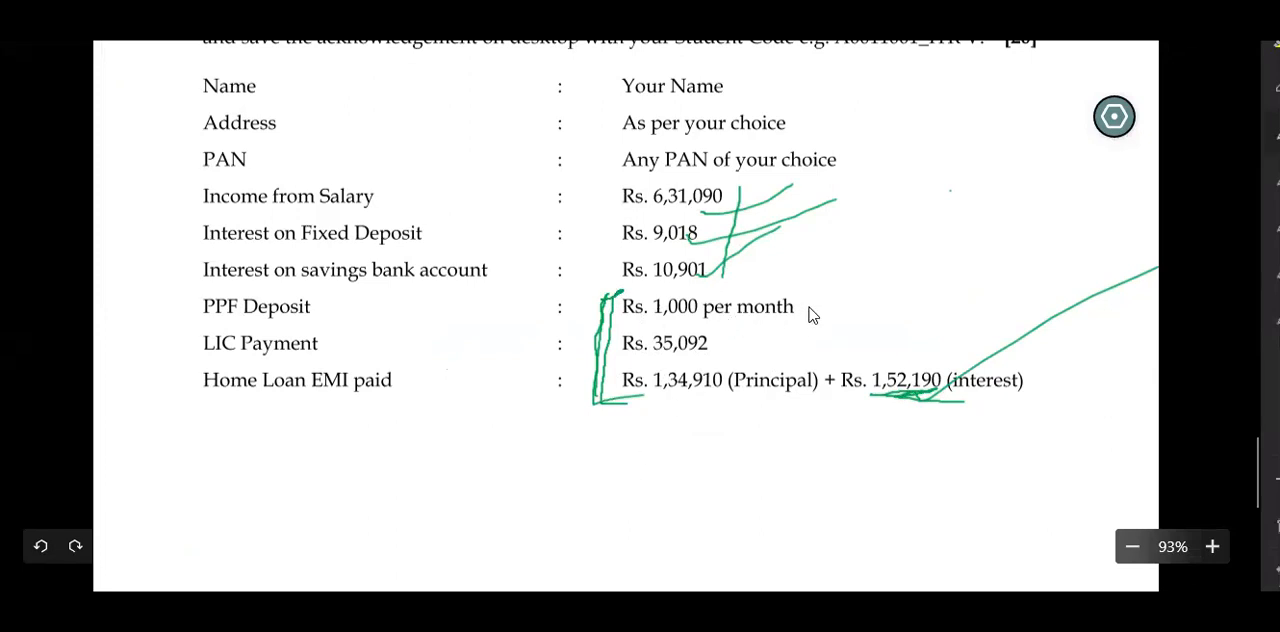
Handwrite an underlined heading "80C:" in the blank space below the assignment's Home Loan EMI line.
drag(662, 484, 668, 505)
drag(724, 420, 729, 455)
drag(663, 486, 660, 496)
drag(750, 460, 823, 477)
drag(707, 494, 862, 490)
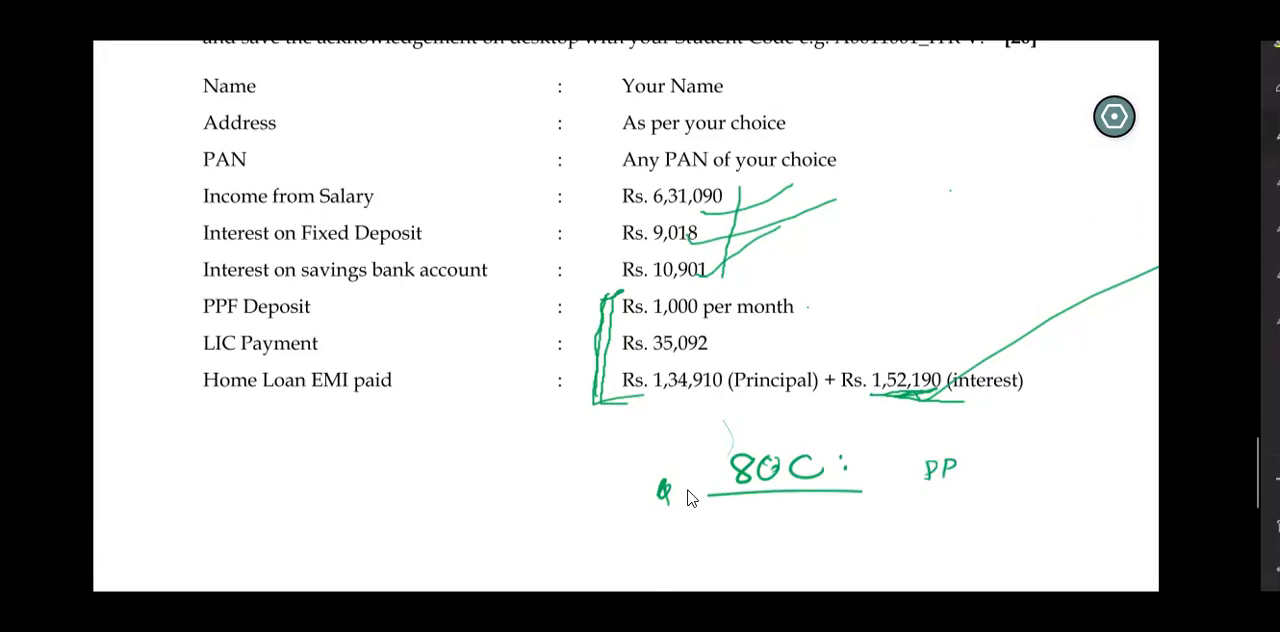
Write the first two 80C items beside the heading: PPF = 12000 and LIC = 35092.
drag(966, 458, 965, 476)
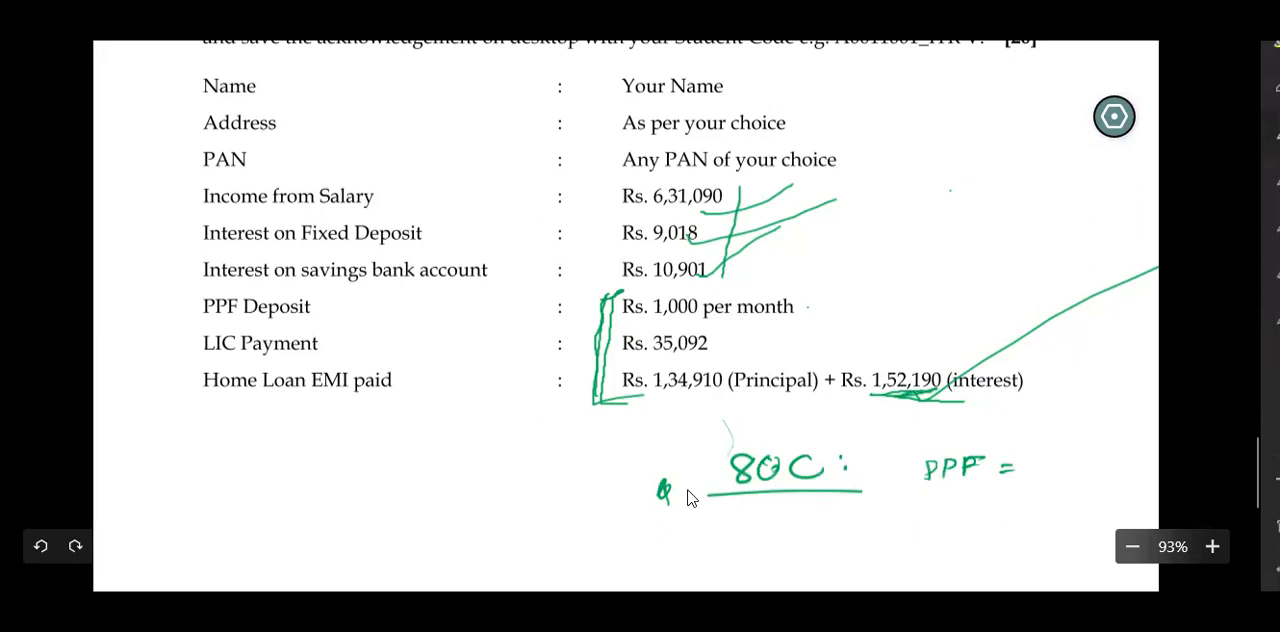
mouse_move(1039, 454)
mouse_down()
mouse_move(1042, 474)
mouse_move(1070, 470)
mouse_up()
drag(934, 496, 968, 508)
drag(953, 490, 968, 488)
drag(985, 490, 982, 509)
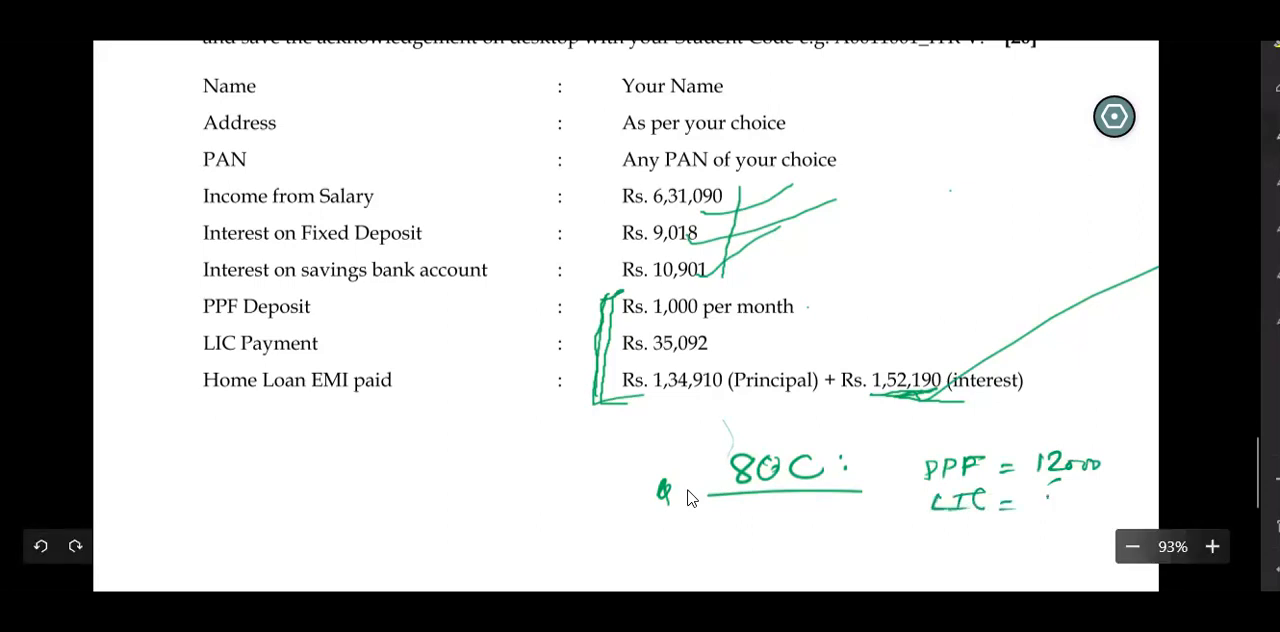
drag(1088, 497, 1152, 507)
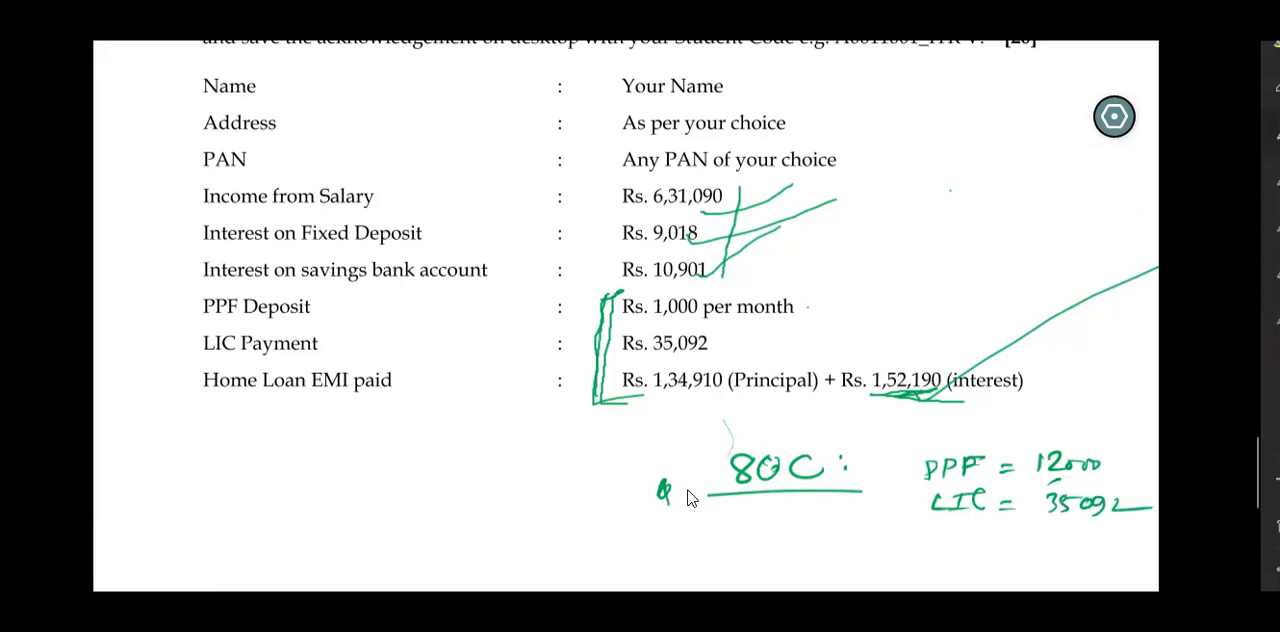
Underline the home loan principal in the assignment and write the label "Principal of Home" under the LIC item.
drag(929, 532, 906, 545)
drag(662, 399, 770, 401)
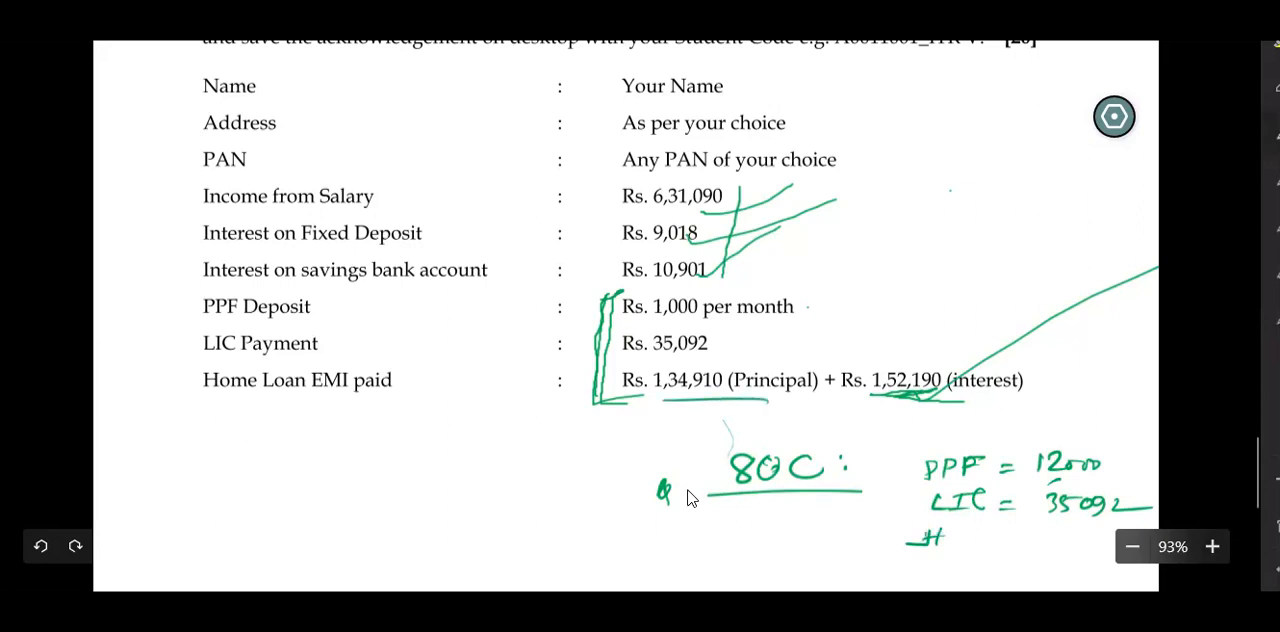
drag(922, 540, 940, 528)
drag(1008, 542, 1024, 536)
drag(934, 560, 930, 566)
drag(952, 556, 946, 574)
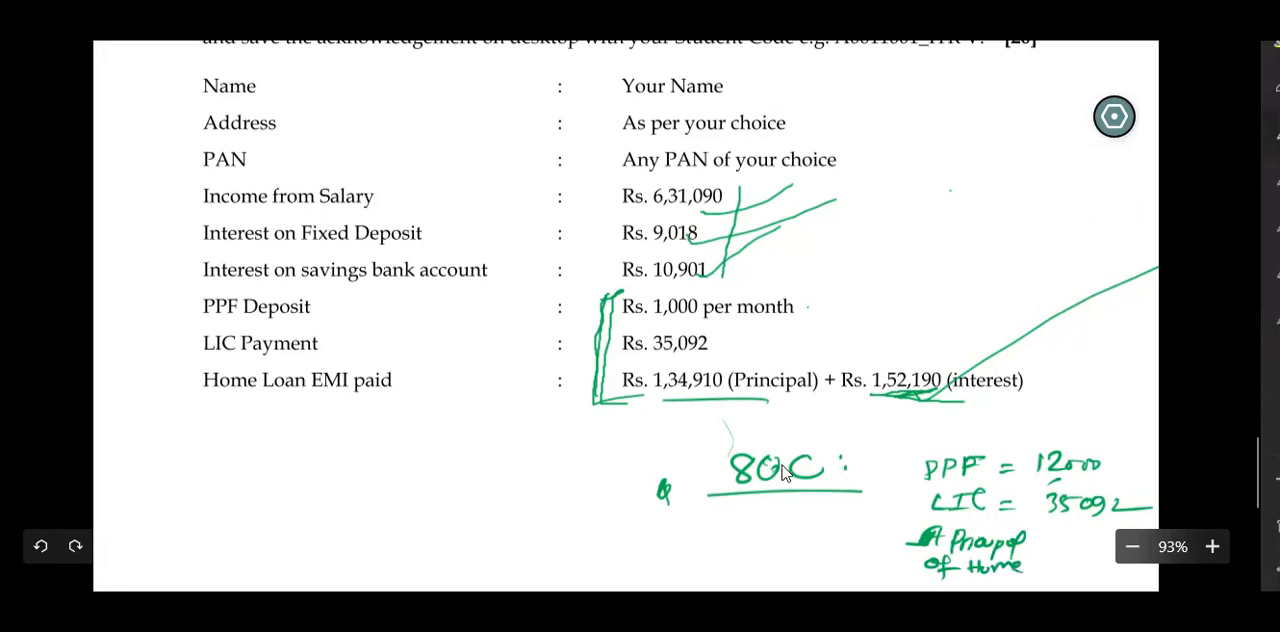
Write 134910 as the home loan principal and total the 80C items beneath a line as 1,82,002, underlined.
scroll(786, 464, down, 3)
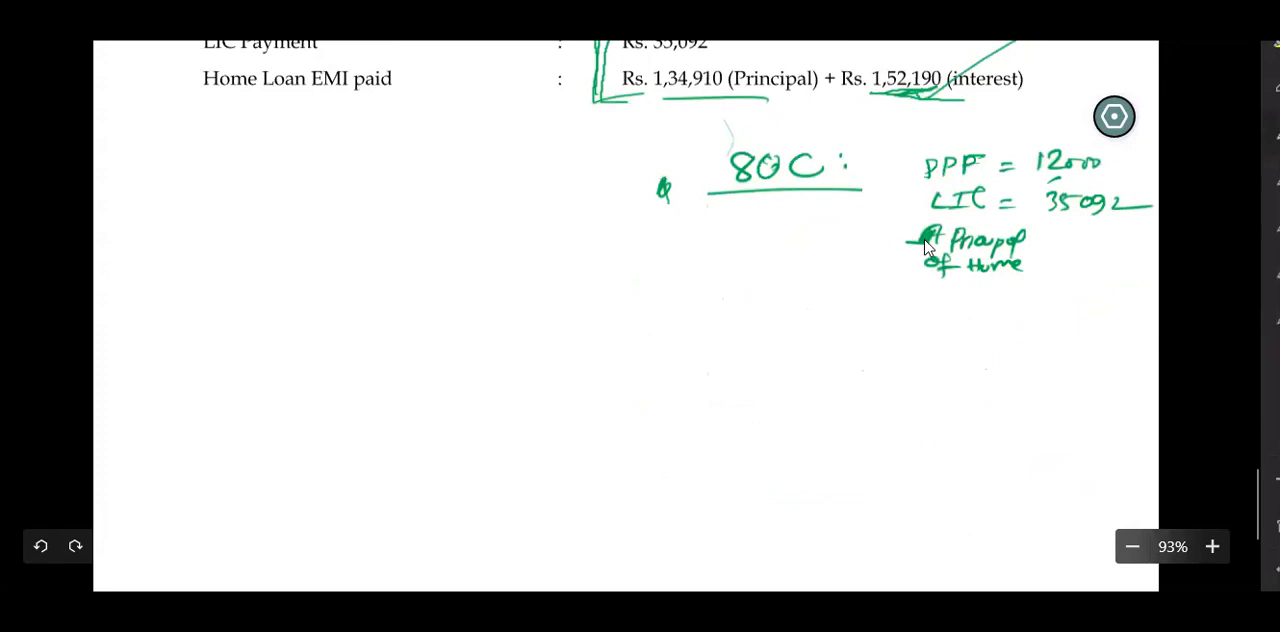
scroll(925, 248, up, 1)
drag(1072, 351, 1069, 370)
drag(1090, 351, 1091, 380)
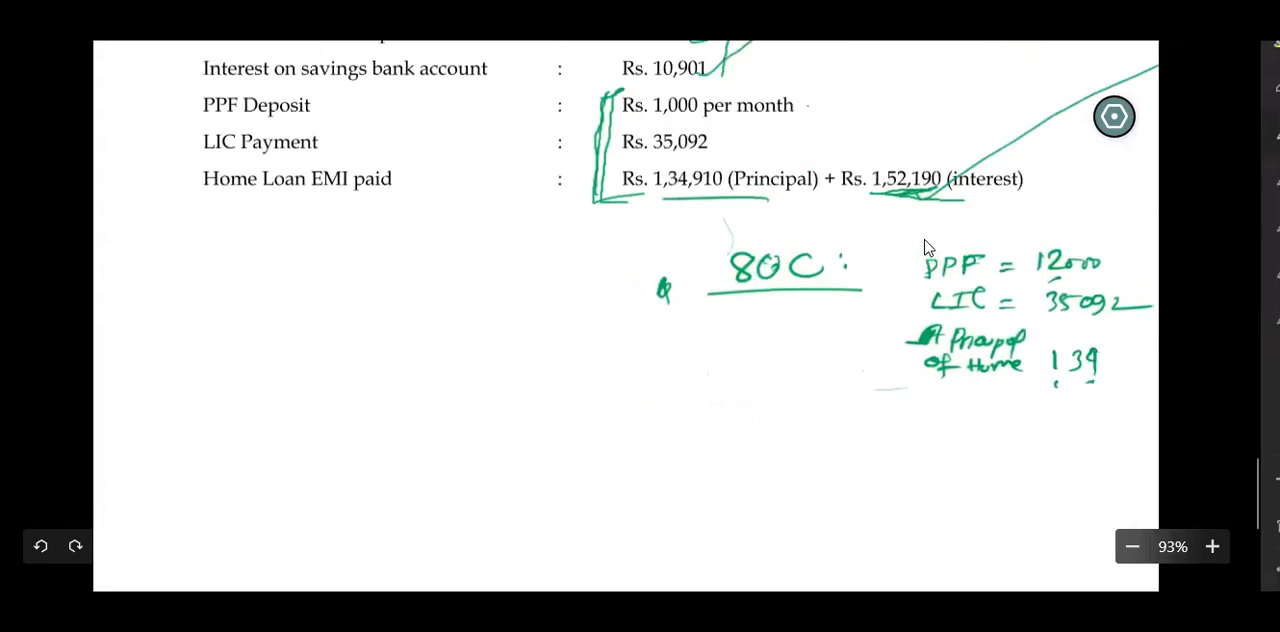
drag(977, 388, 1151, 383)
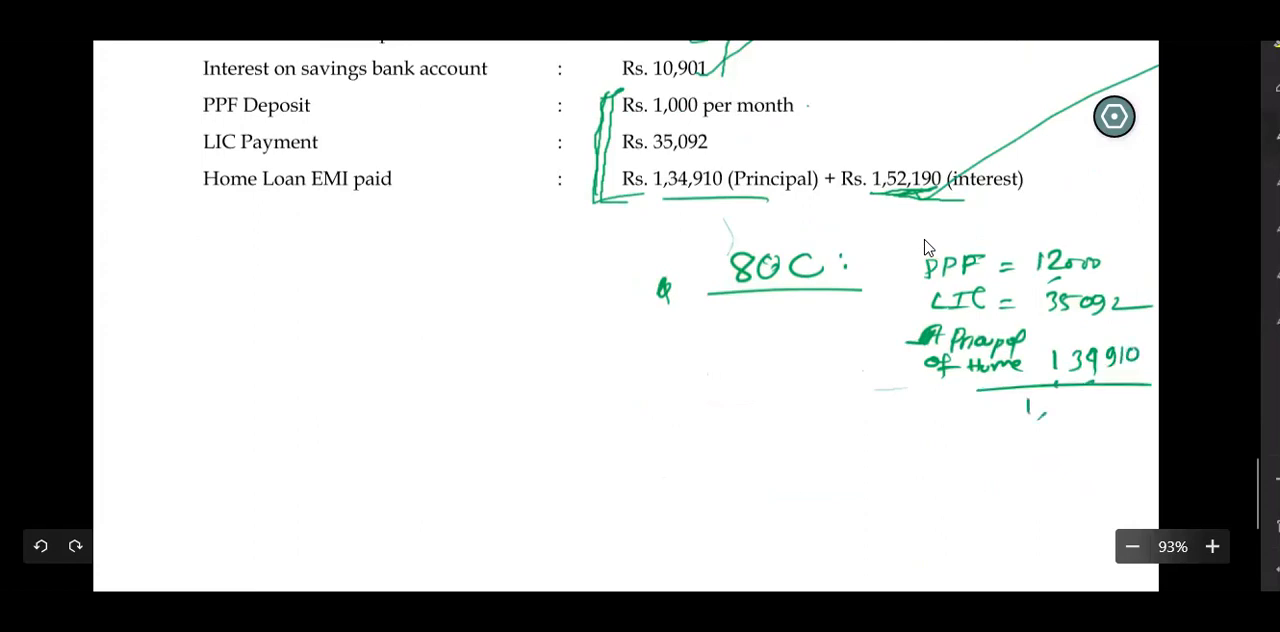
drag(1069, 398, 1082, 413)
mouse_move(1091, 406)
mouse_down()
mouse_move(1088, 418)
mouse_move(1106, 410)
mouse_up()
mouse_move(1120, 394)
mouse_down()
mouse_move(1118, 408)
mouse_move(1146, 408)
mouse_up()
mouse_move(986, 421)
mouse_down()
mouse_move(1158, 417)
mouse_move(1124, 424)
mouse_up()
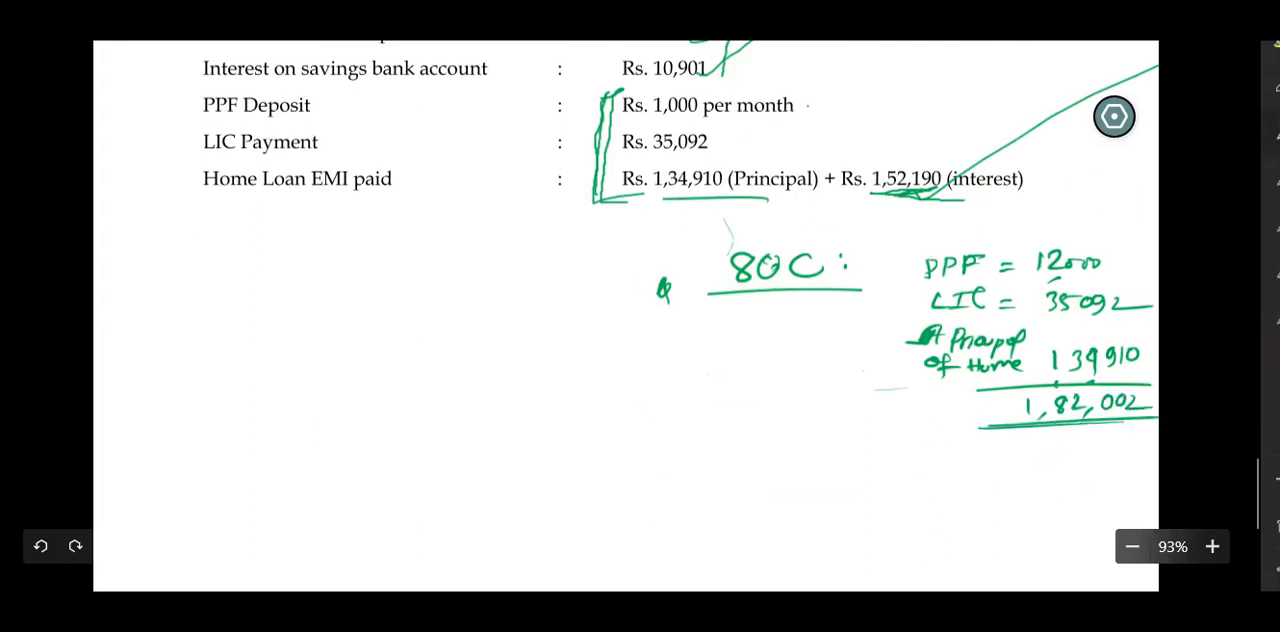
Return to the Excel ITR-1 utility and enter 182002 as the 80C deduction amount (5a) in Part C.
key(alt+Tab)
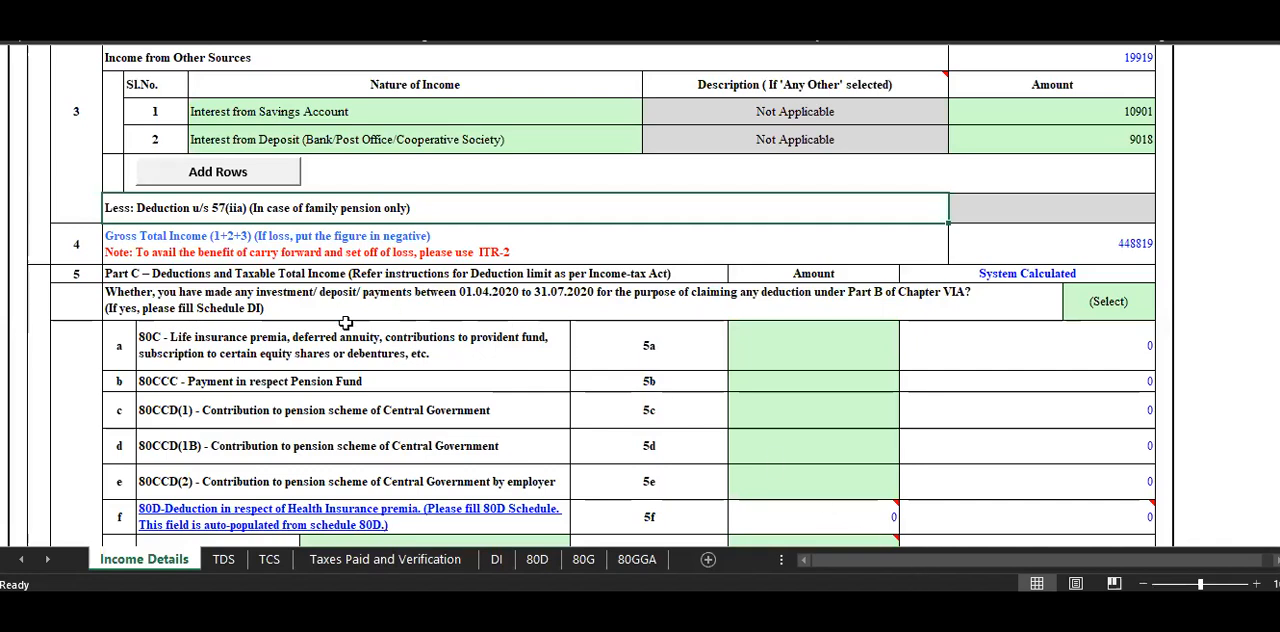
click(166, 349)
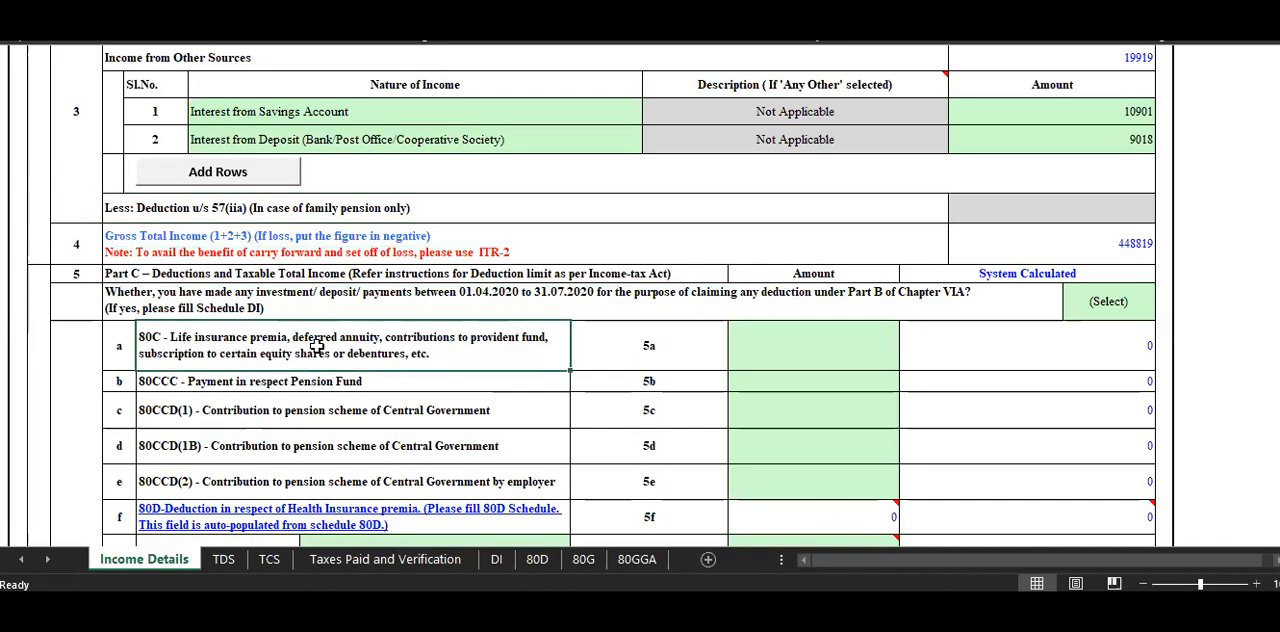
click(790, 362)
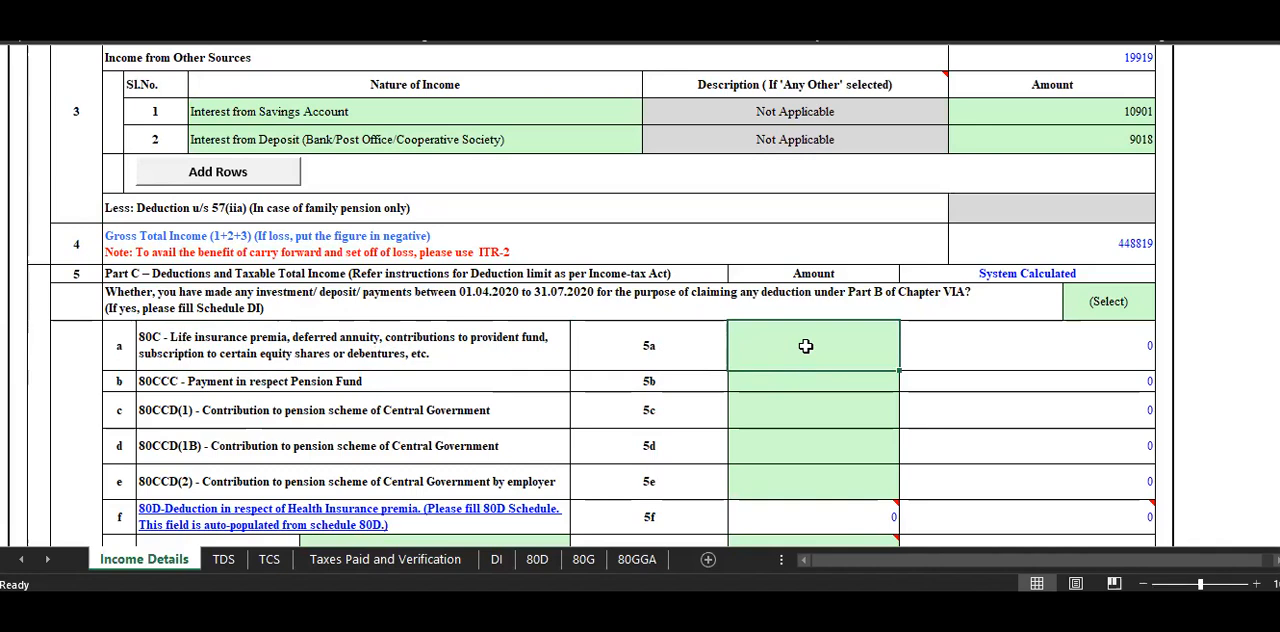
text(182)
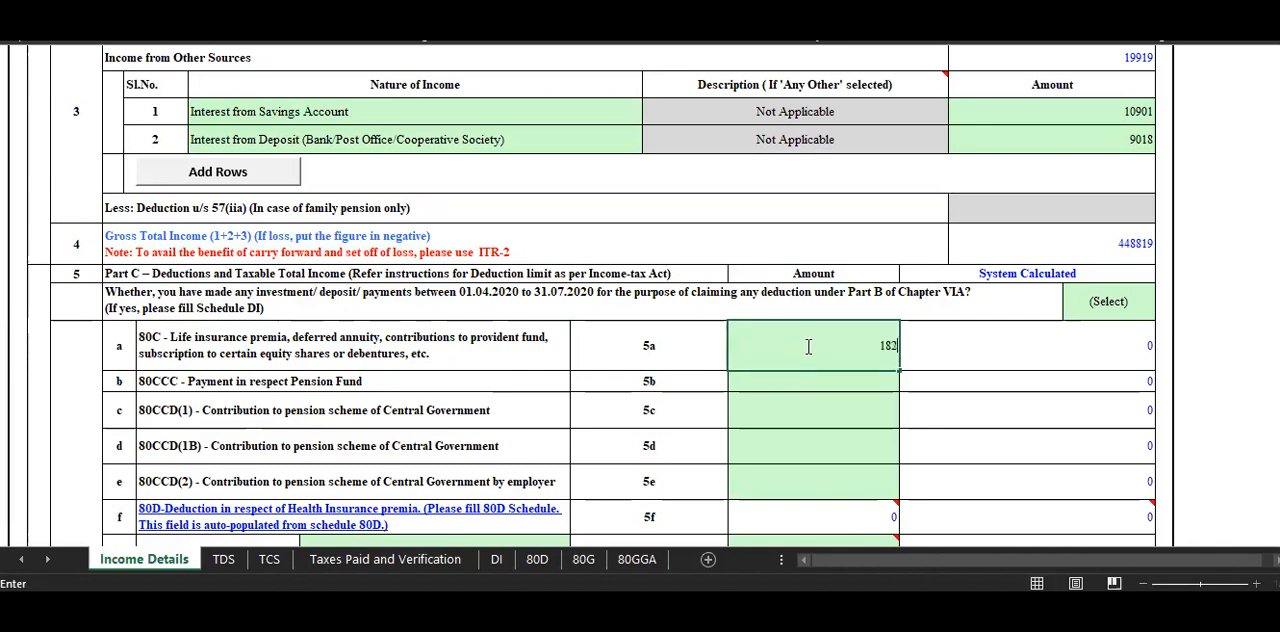
text(00)
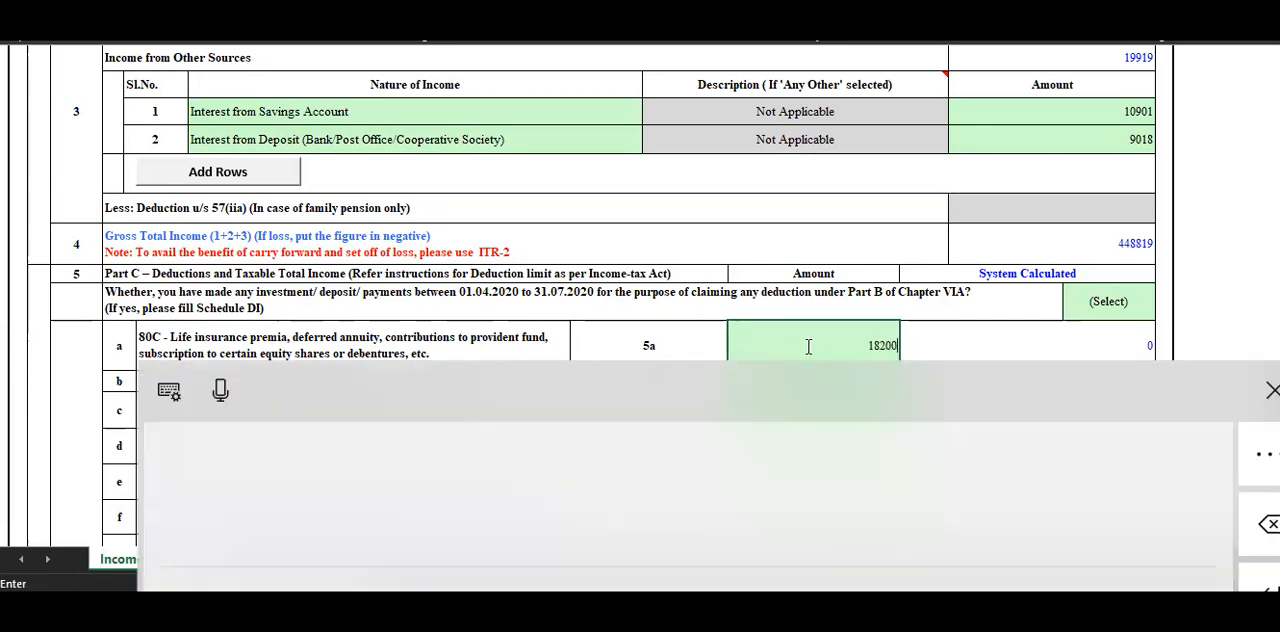
scroll(1060, 309, up, 3)
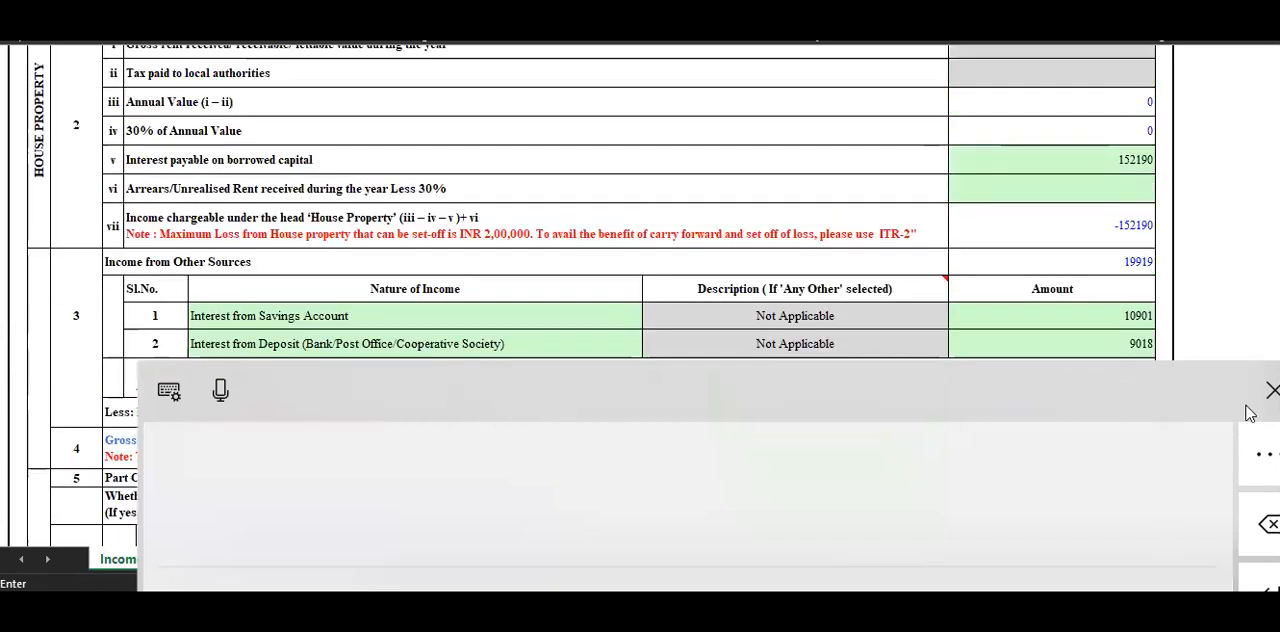
click(1271, 389)
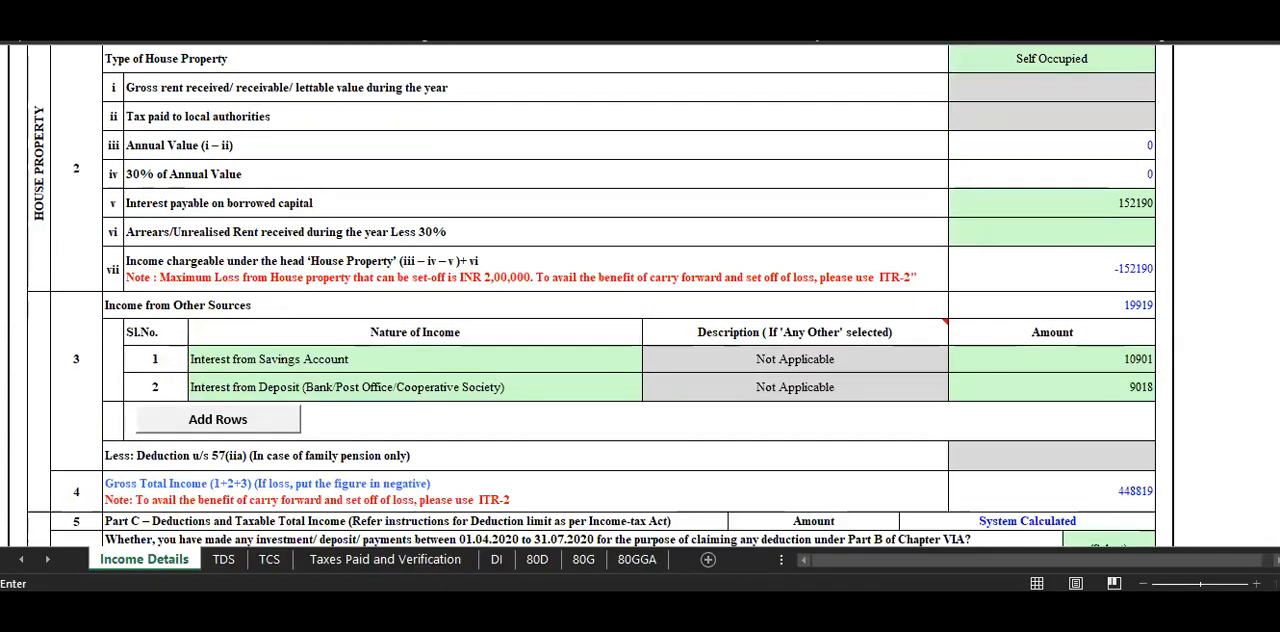
scroll(1000, 300, down, 3)
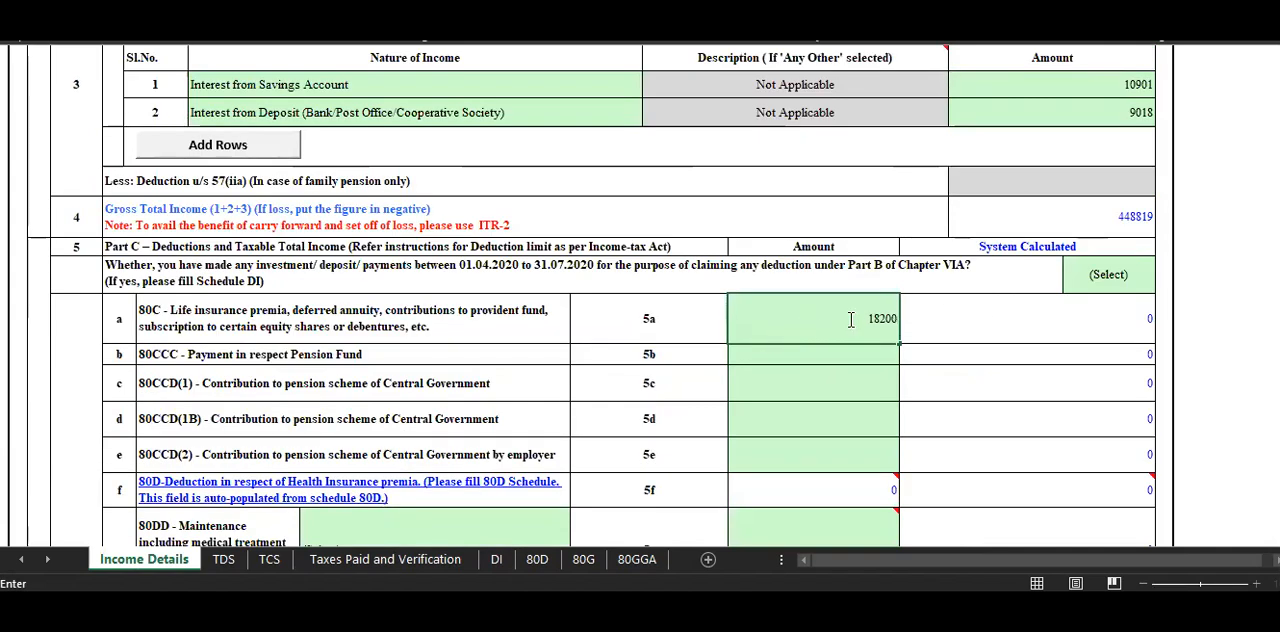
click(1040, 300)
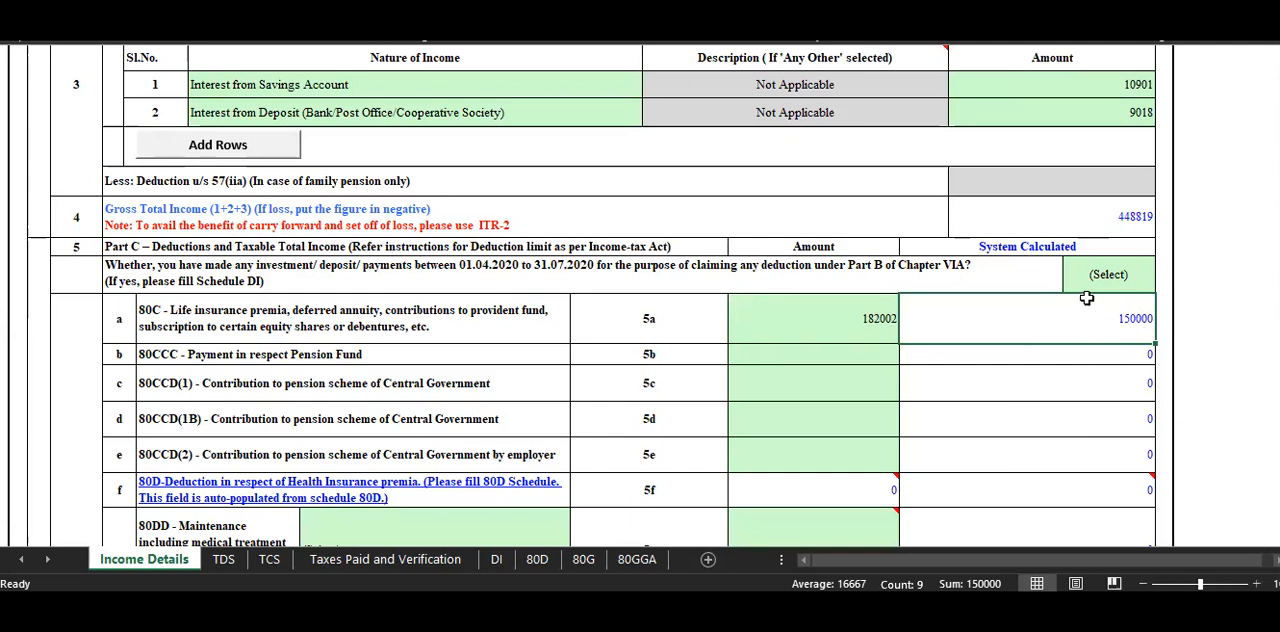
Review the Gross Salary, the deductions u/s 16, and the income chargeable under the Salaries and House Property heads.
scroll(1086, 294, up, 10)
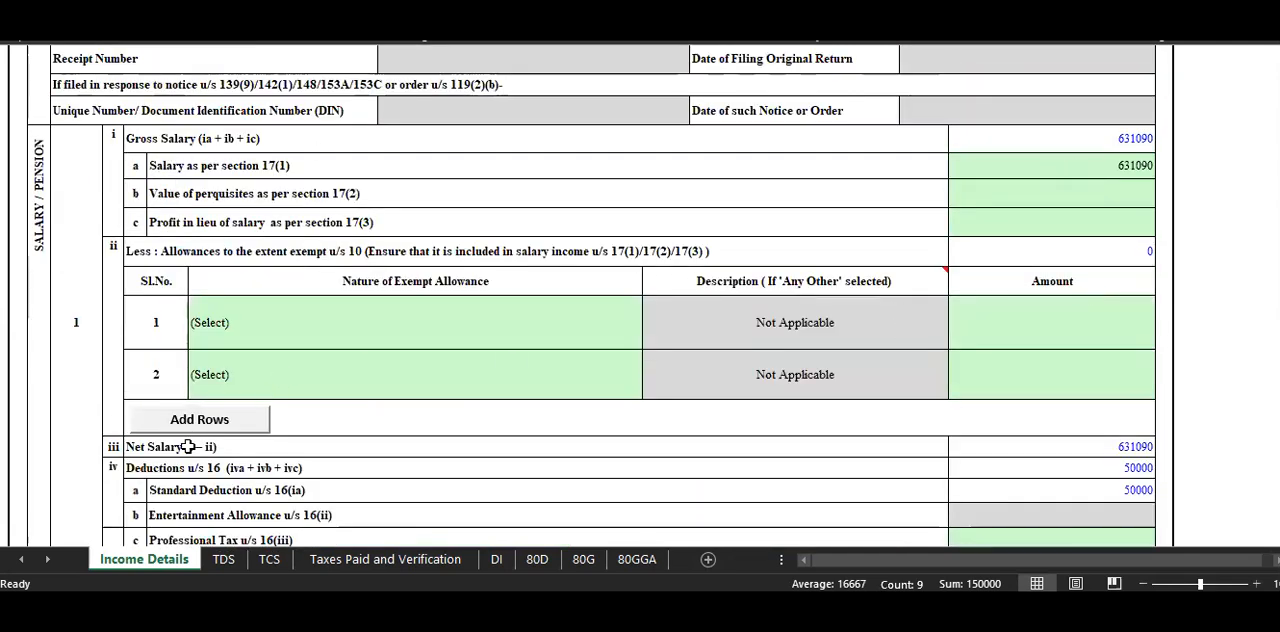
click(1121, 138)
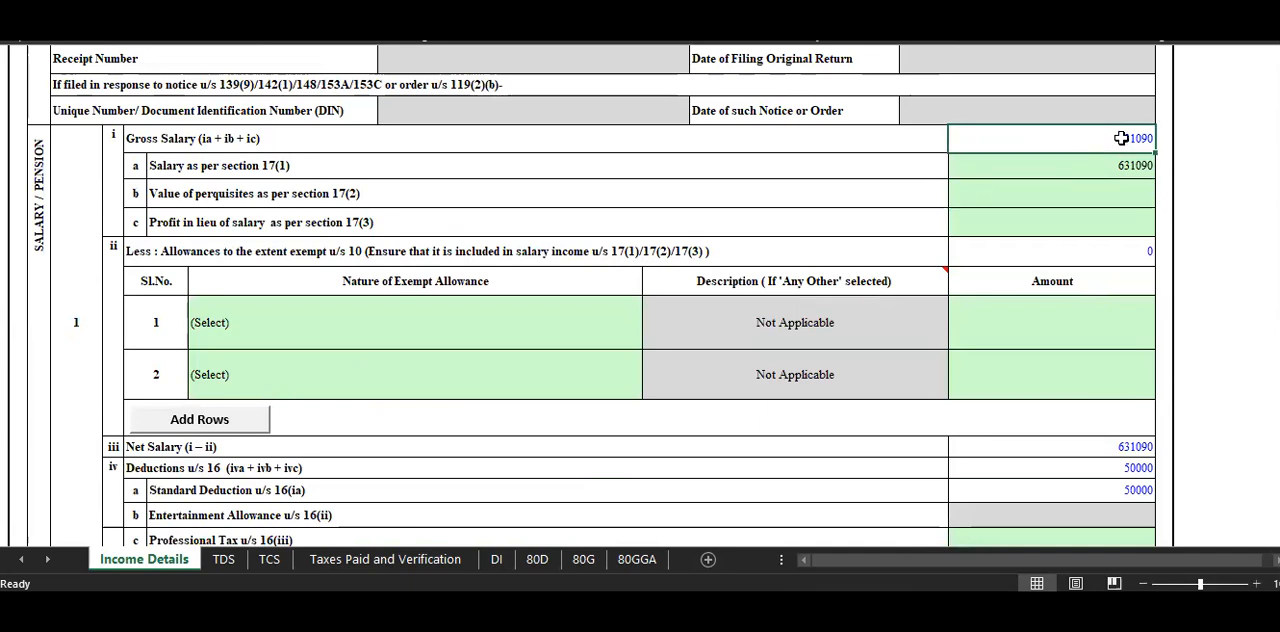
click(1108, 467)
scroll(1127, 484, down, 2)
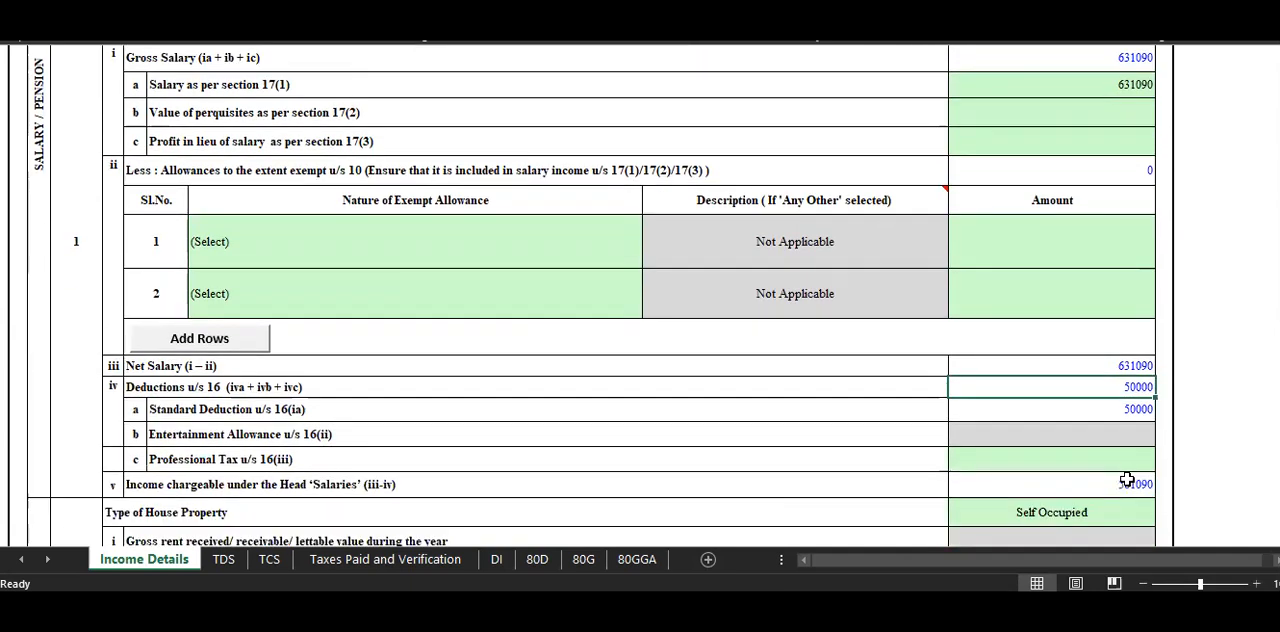
click(1110, 401)
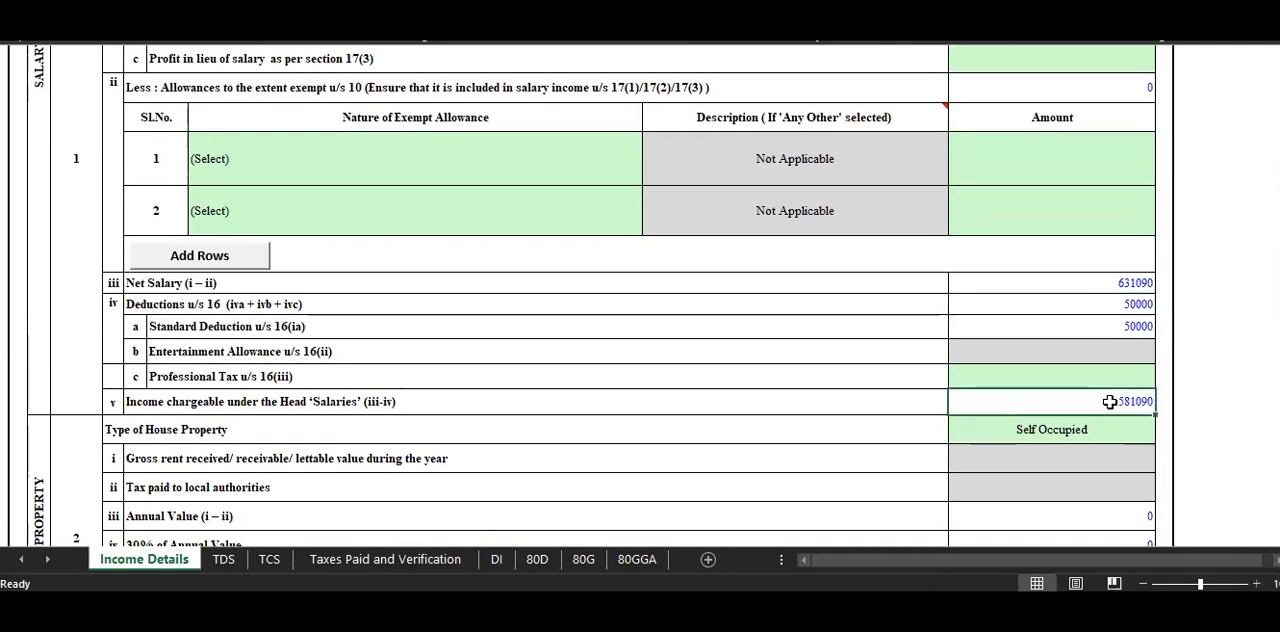
scroll(1029, 479, down, 1)
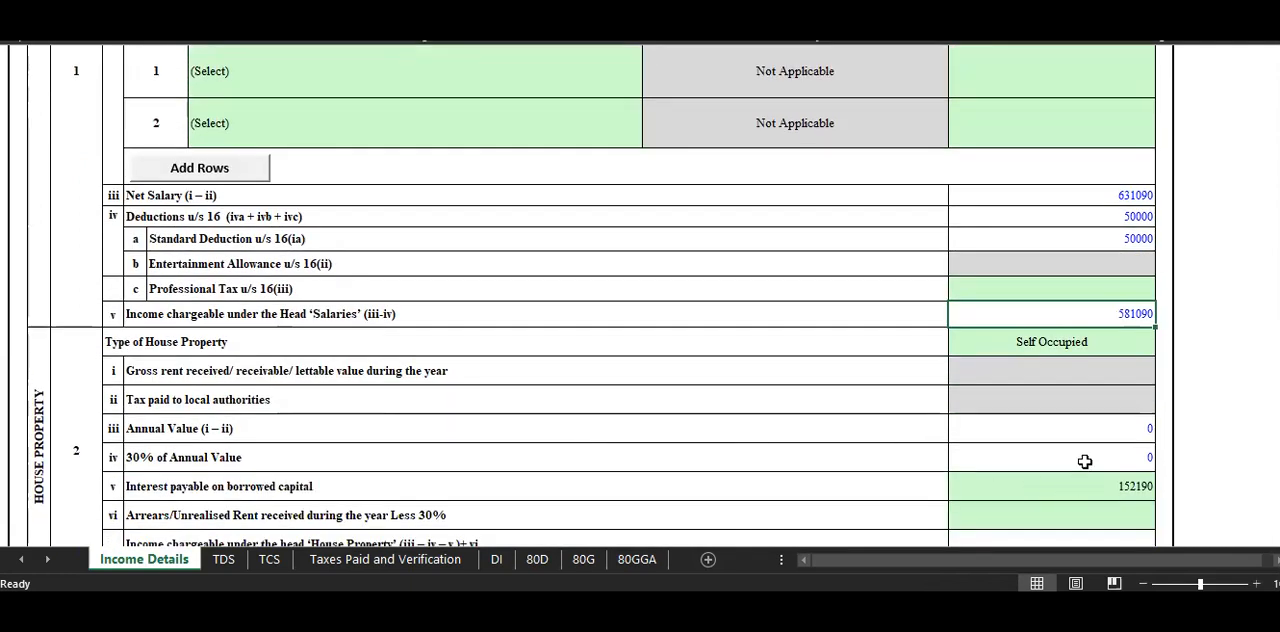
scroll(1086, 460, down, 2)
click(1123, 418)
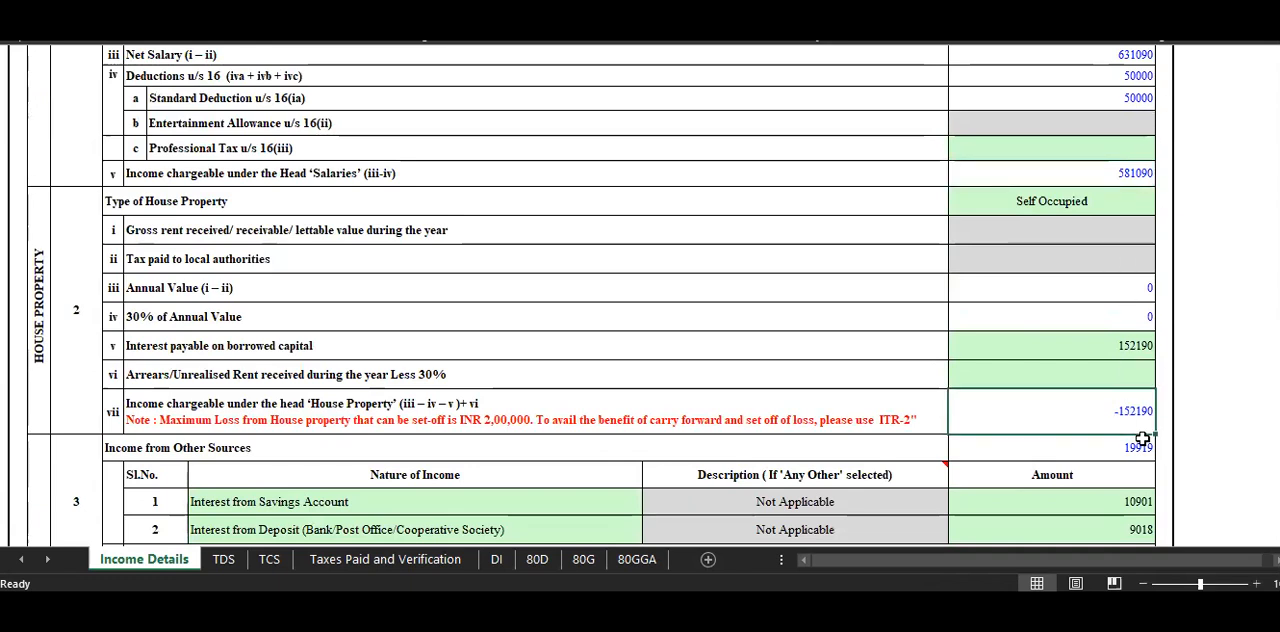
Check the Income from Other Sources entries, the Gross Total Income and the 80C deduction row.
scroll(1133, 446, down, 1)
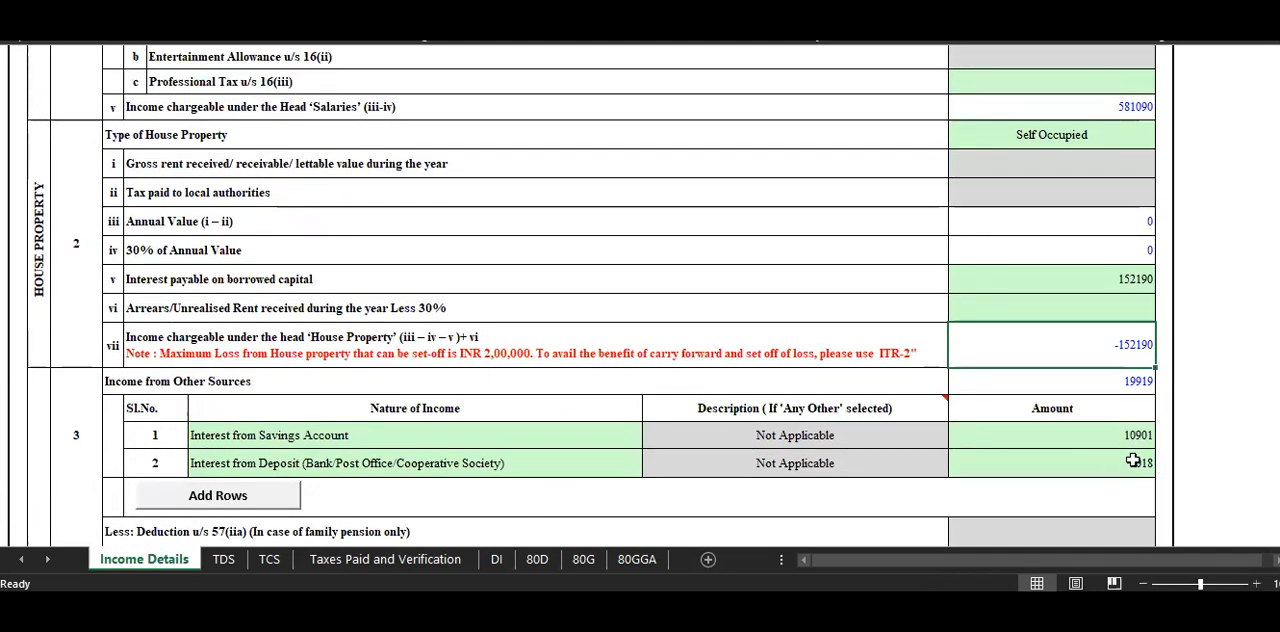
scroll(1134, 470, down, 1)
scroll(1134, 477, down, 2)
click(1121, 403)
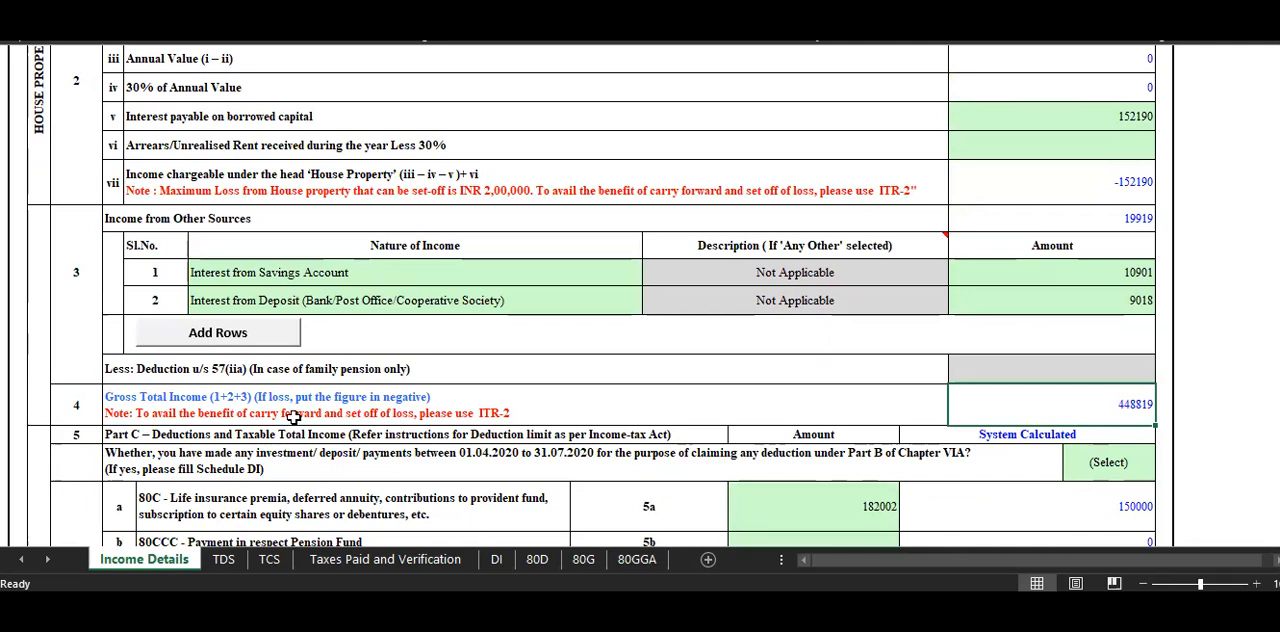
click(162, 400)
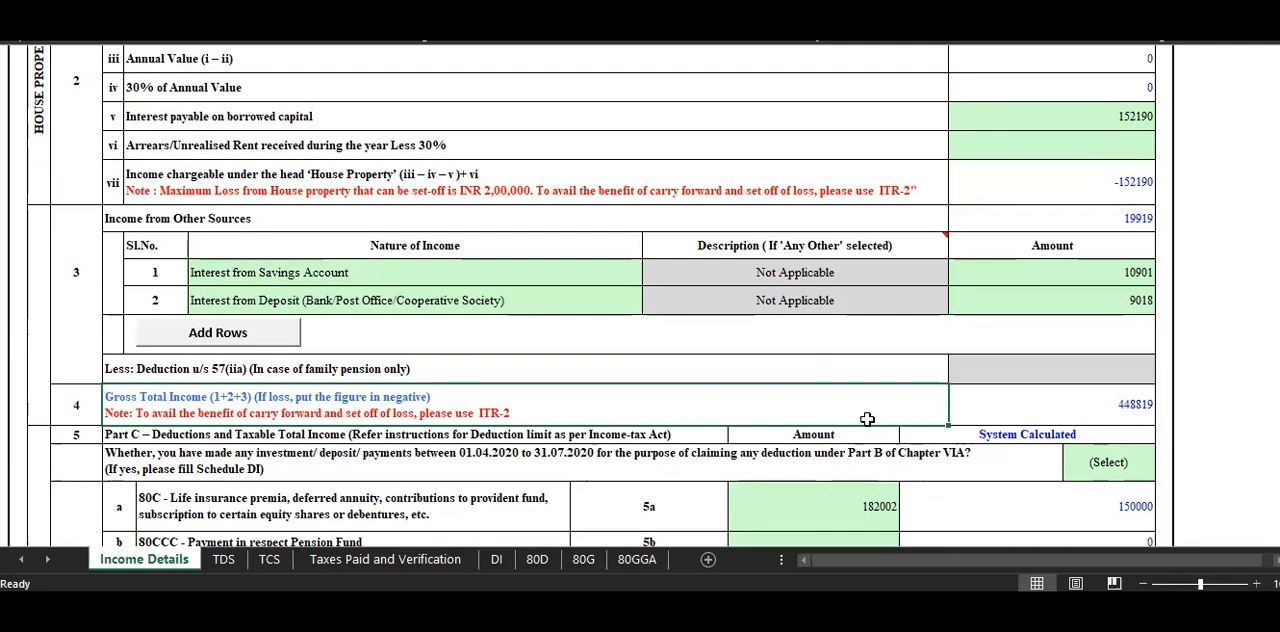
scroll(1100, 460, down, 3)
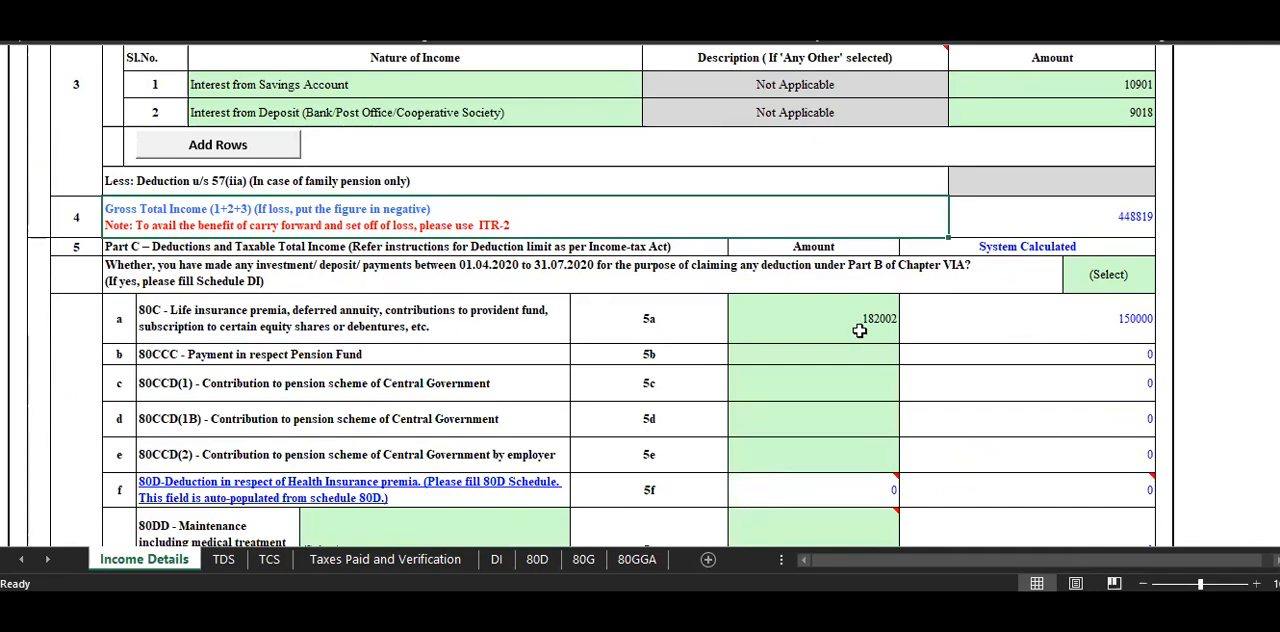
Answer No to the question on investments, deposits or payments made between 01.04.2020 and 31.07.2020 in Part C.
key(alt+Tab)
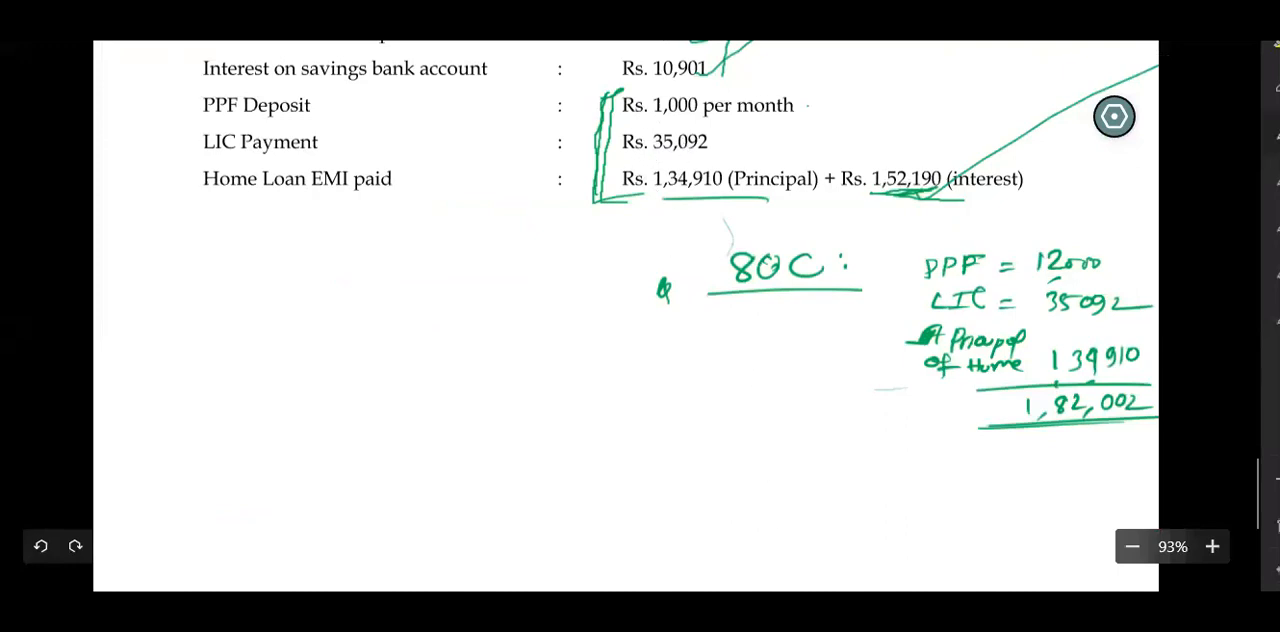
key(alt+Tab)
click(1114, 290)
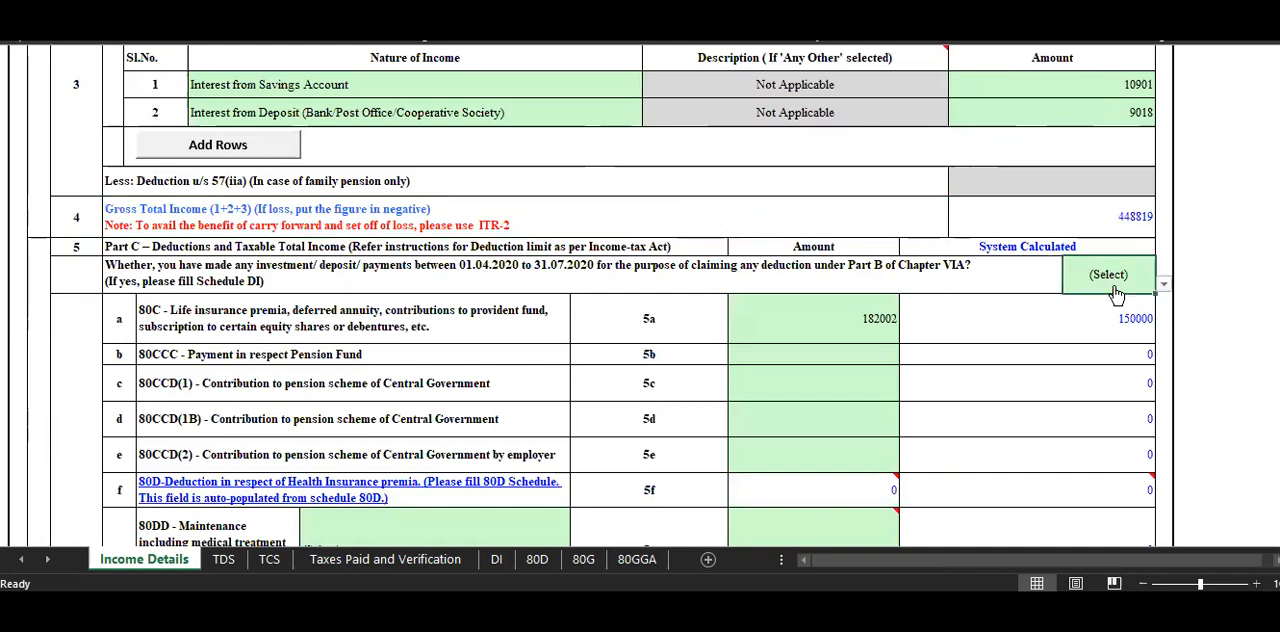
key(alt+Down)
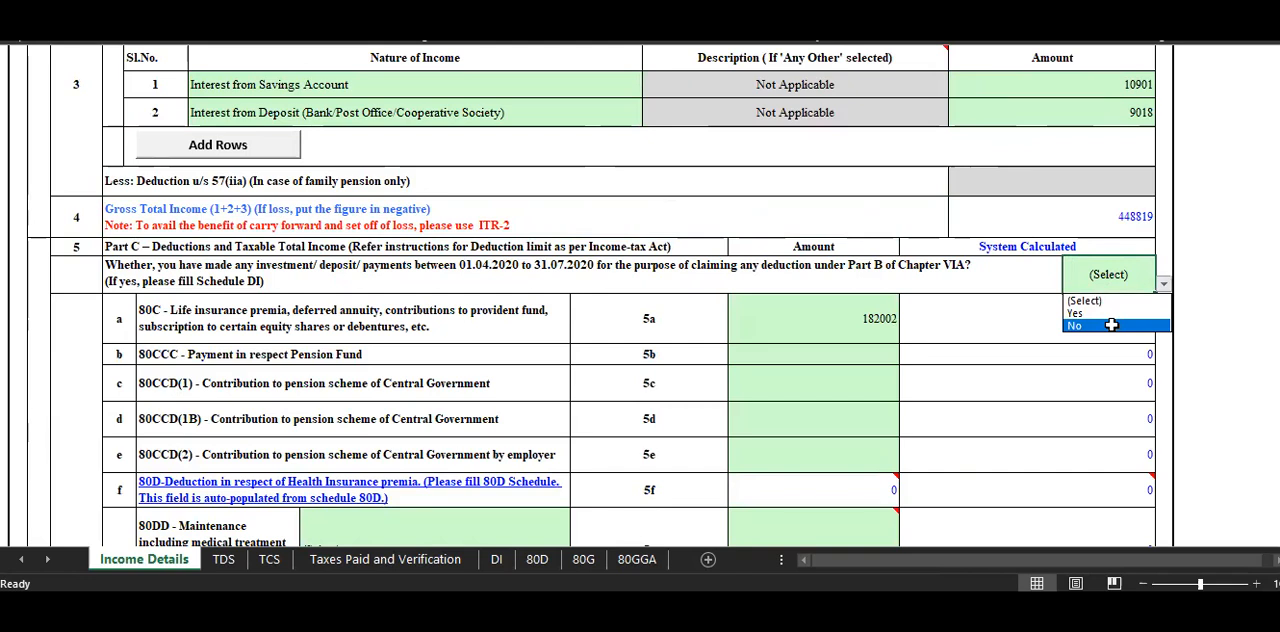
click(1111, 325)
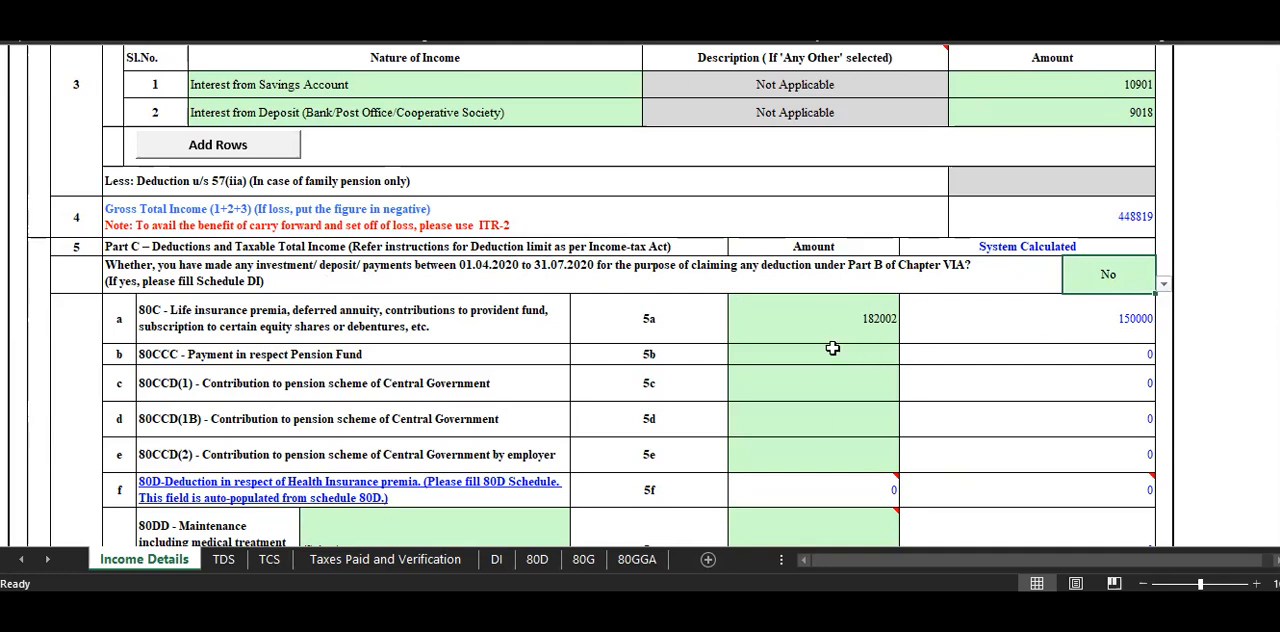
Review the remaining deduction rows from 80CCC to 80U, the Total Deductions, the Total Income and the tax rows.
scroll(892, 421, down, 1)
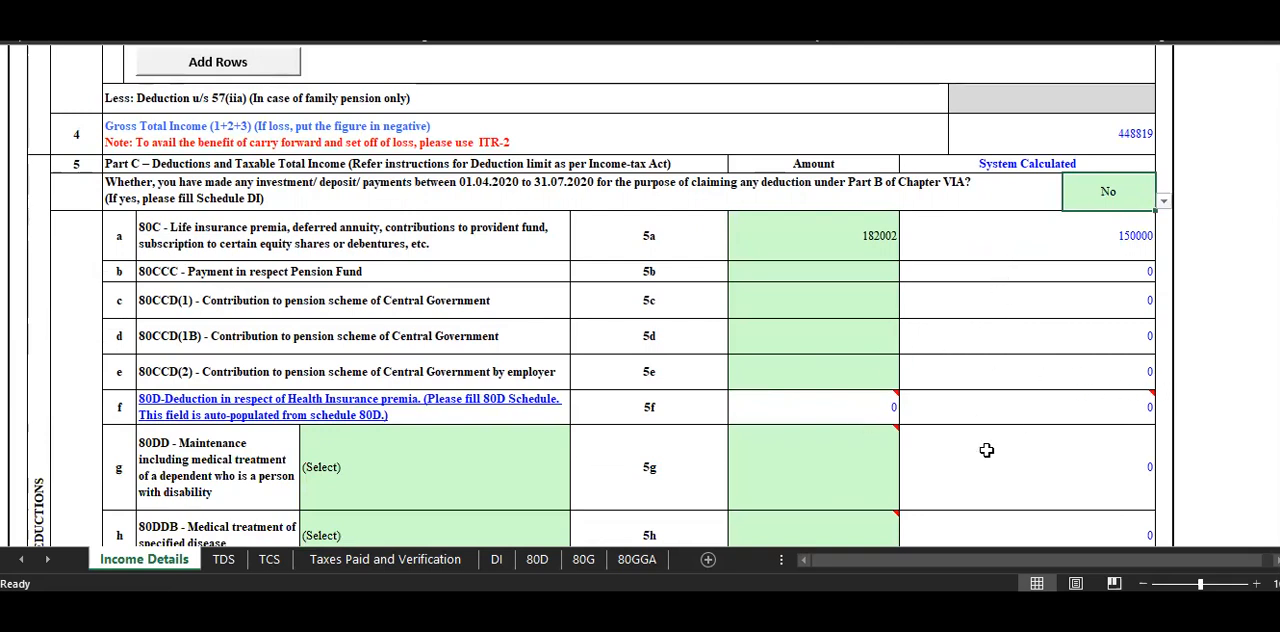
scroll(966, 465, down, 2)
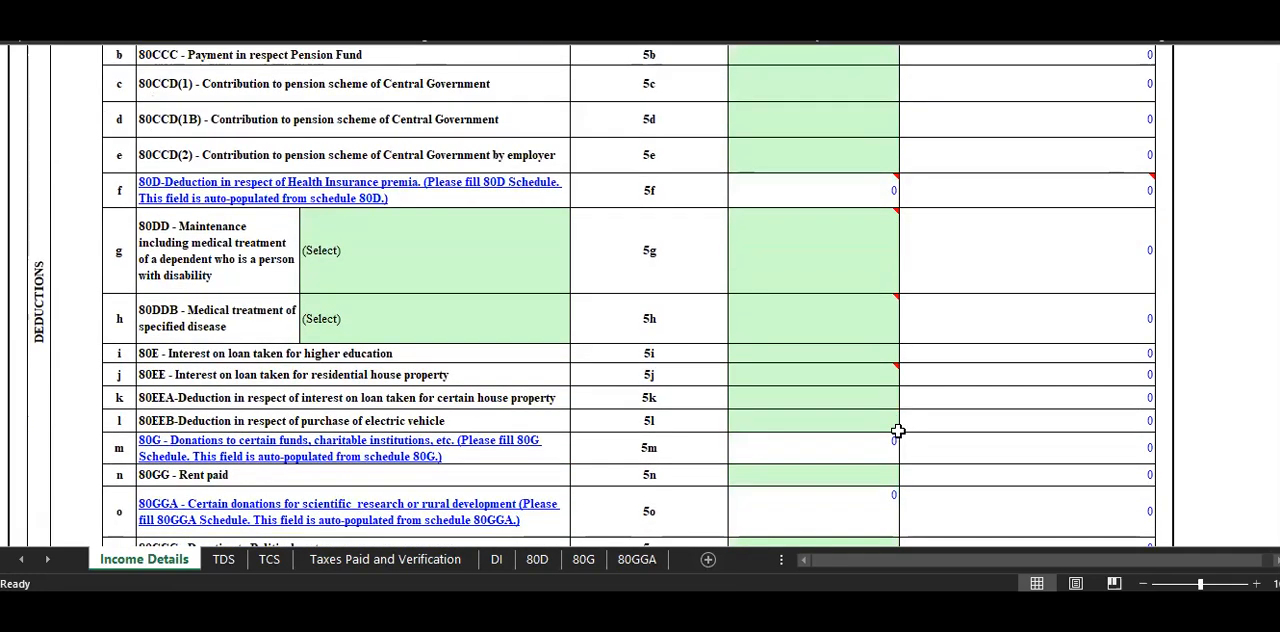
scroll(896, 411, down, 2)
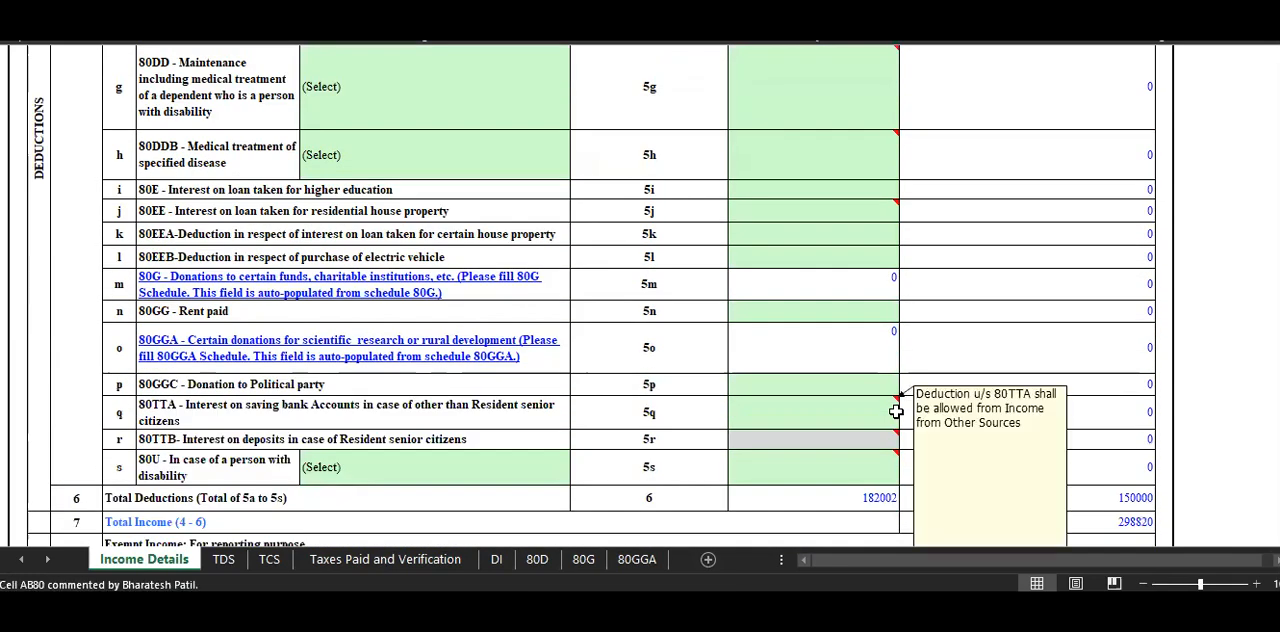
click(934, 286)
scroll(720, 385, down, 4)
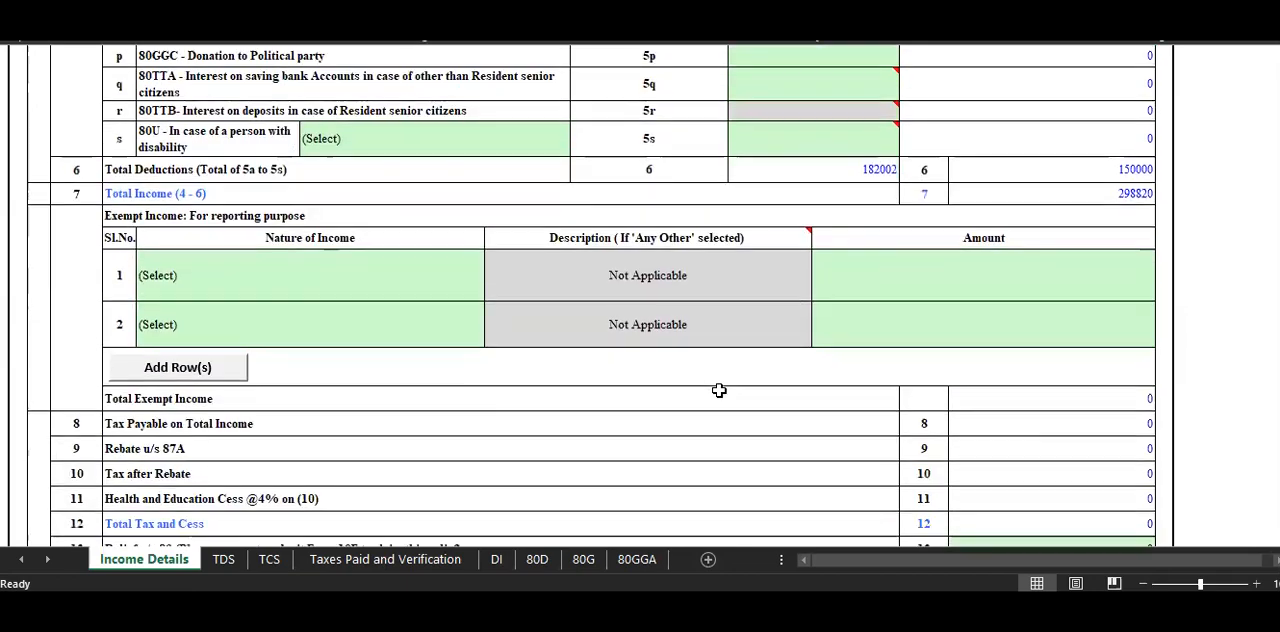
scroll(719, 385, up, 4)
scroll(719, 385, up, 1)
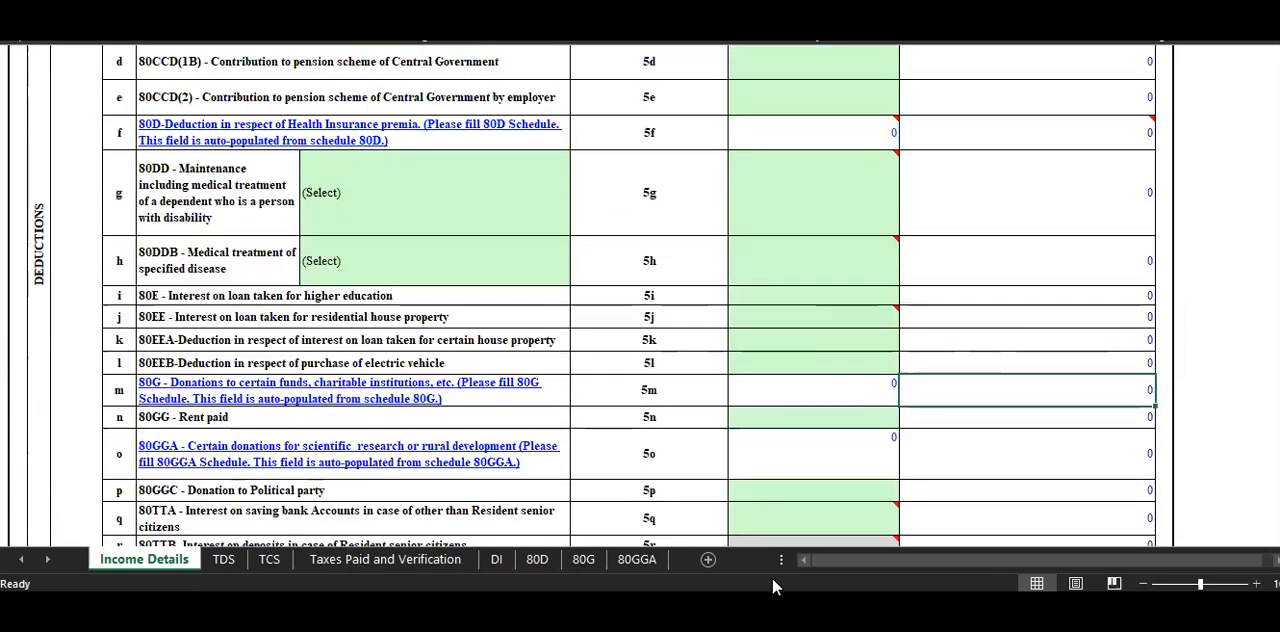
Switch to the practice question and compare its income and payment items with the Part C deductions in the Excel utility.
click(770, 609)
scroll(694, 324, up, 2)
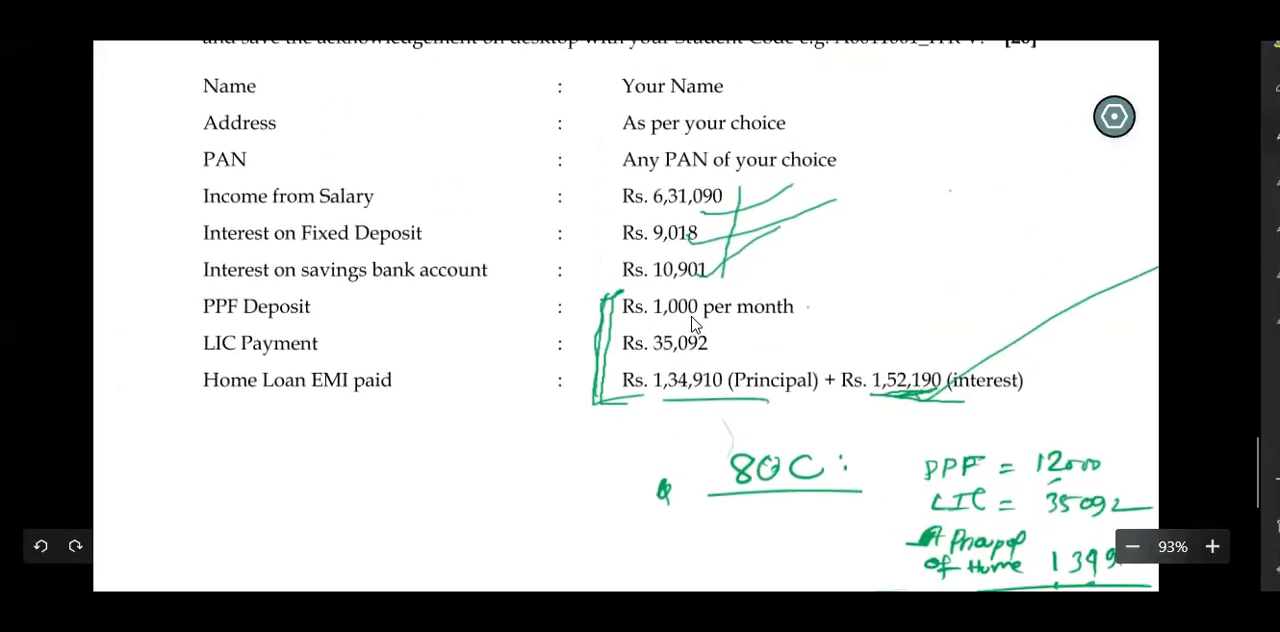
scroll(694, 324, up, 2)
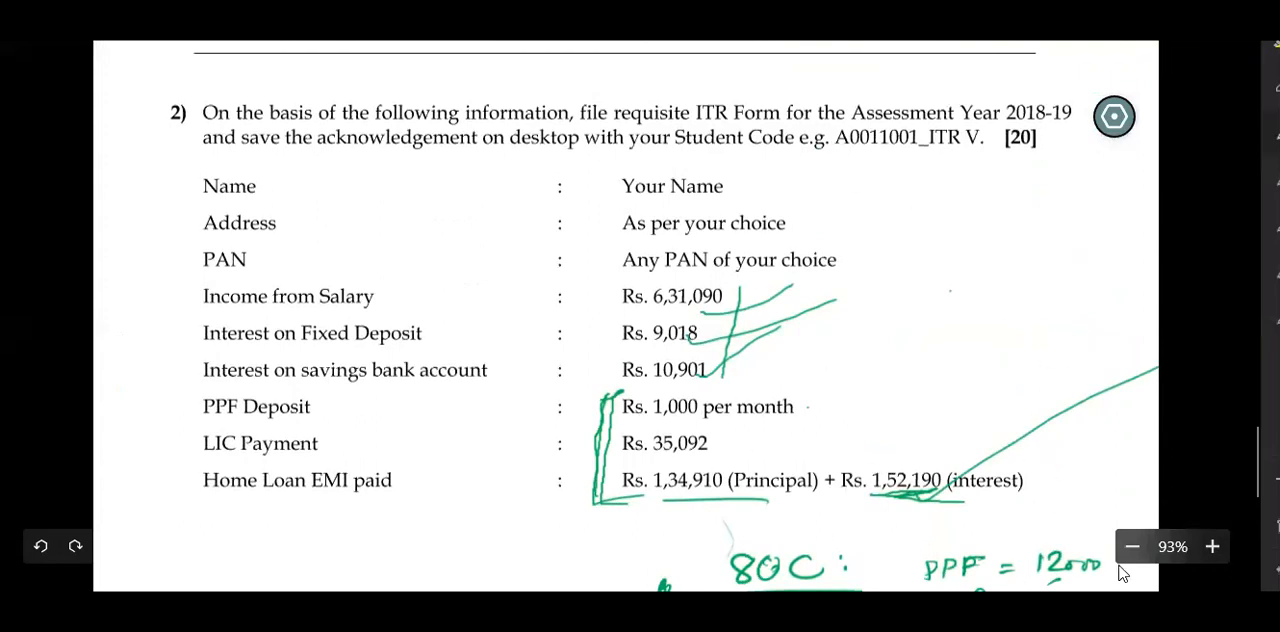
key(alt+Tab)
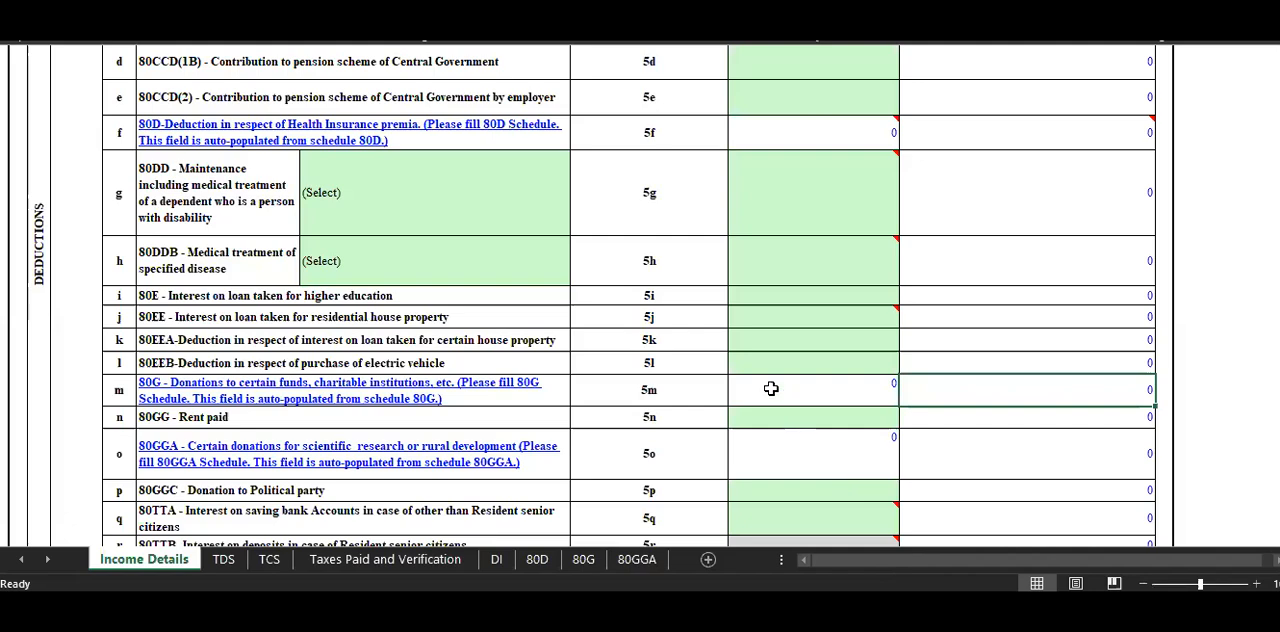
scroll(706, 350, down, 3)
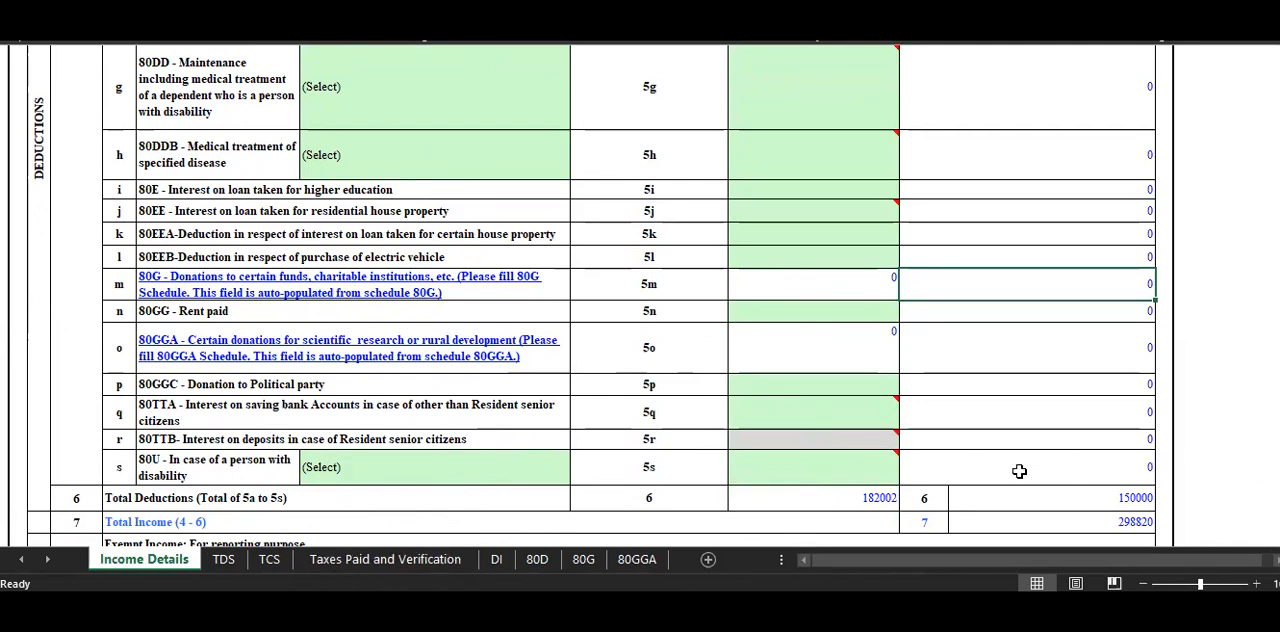
click(702, 604)
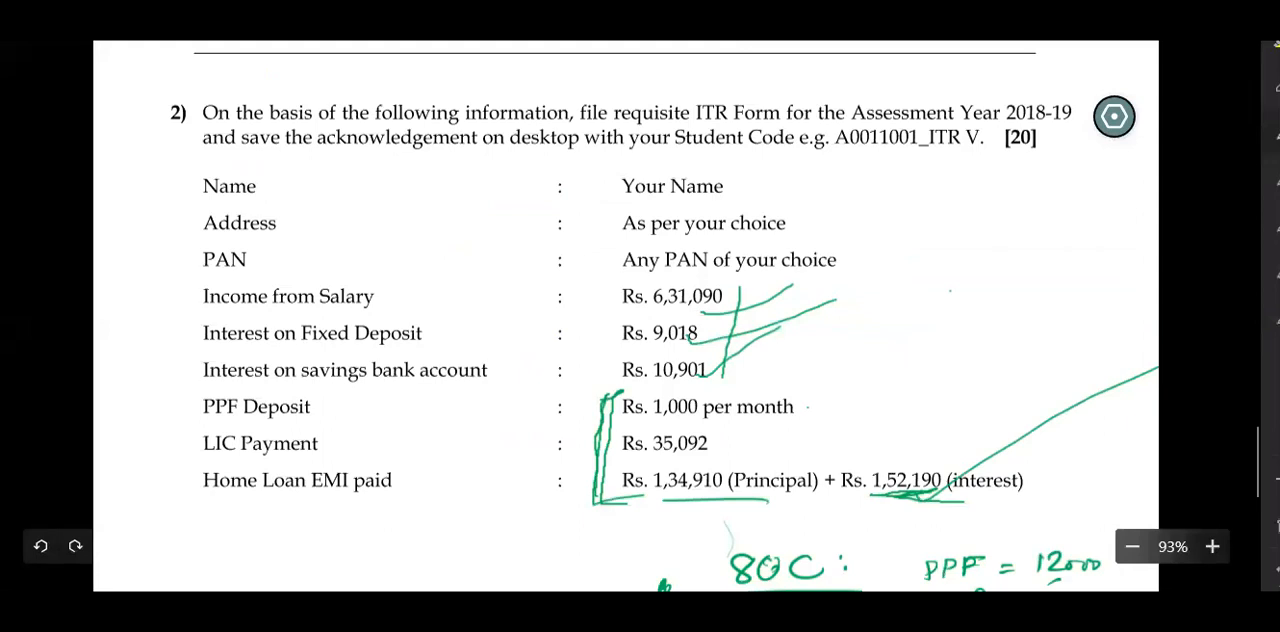
mouse_move(912, 602)
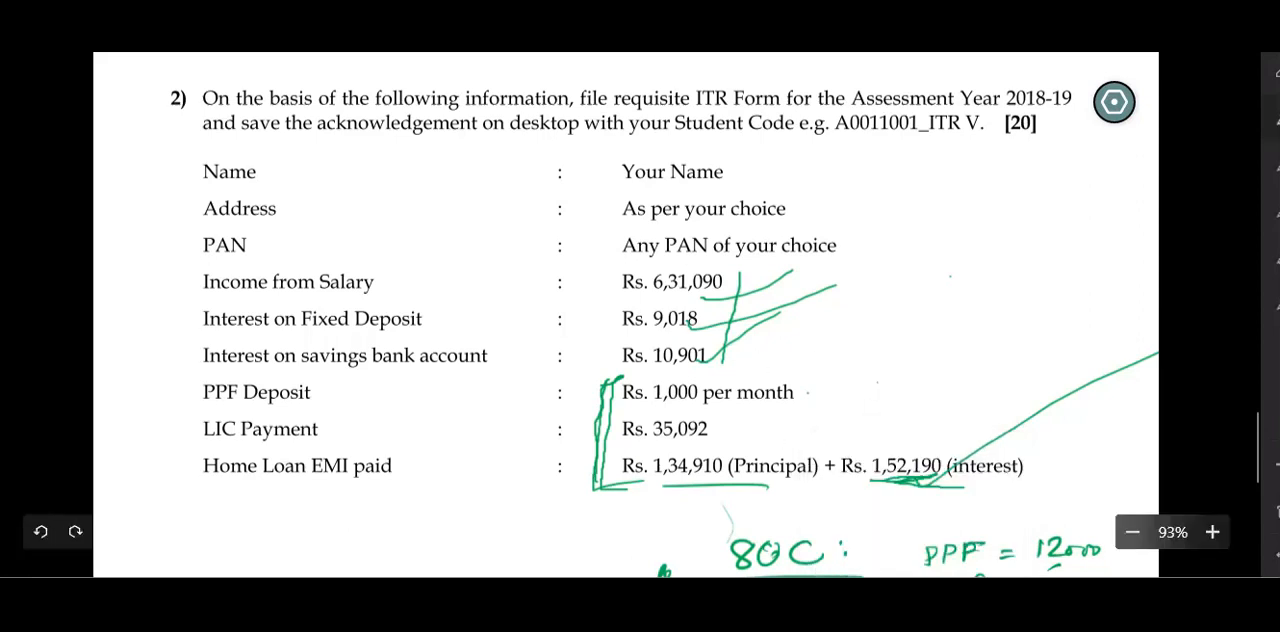
click(886, 595)
scroll(396, 286, up, 6)
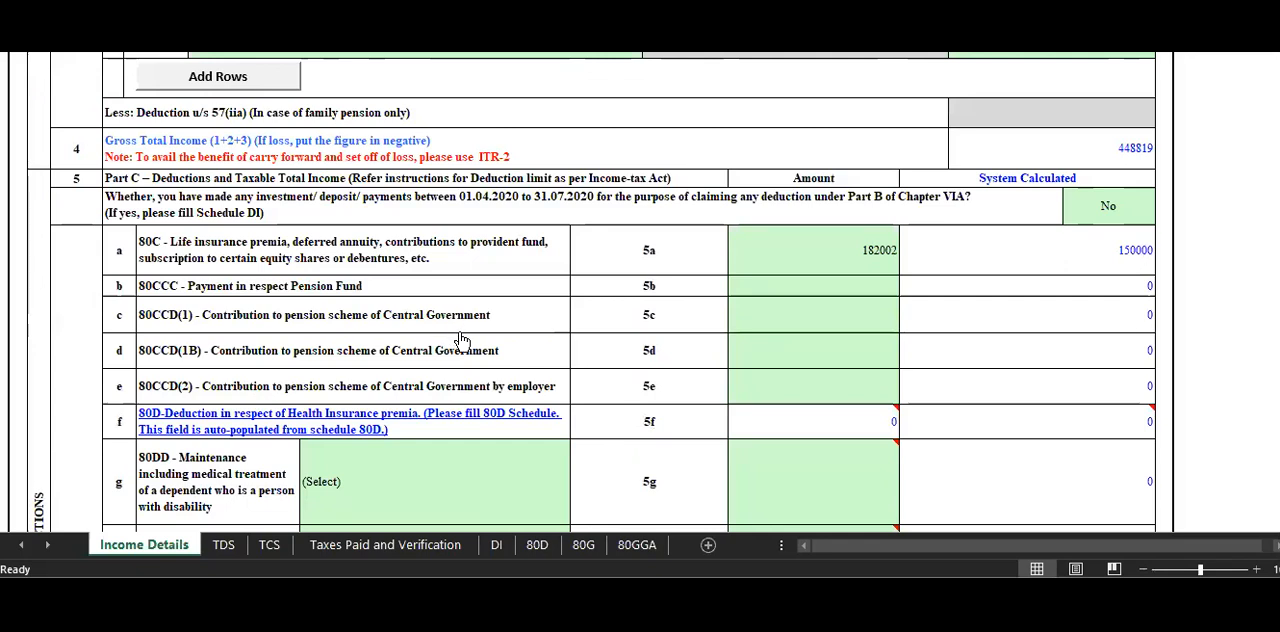
scroll(457, 334, down, 2)
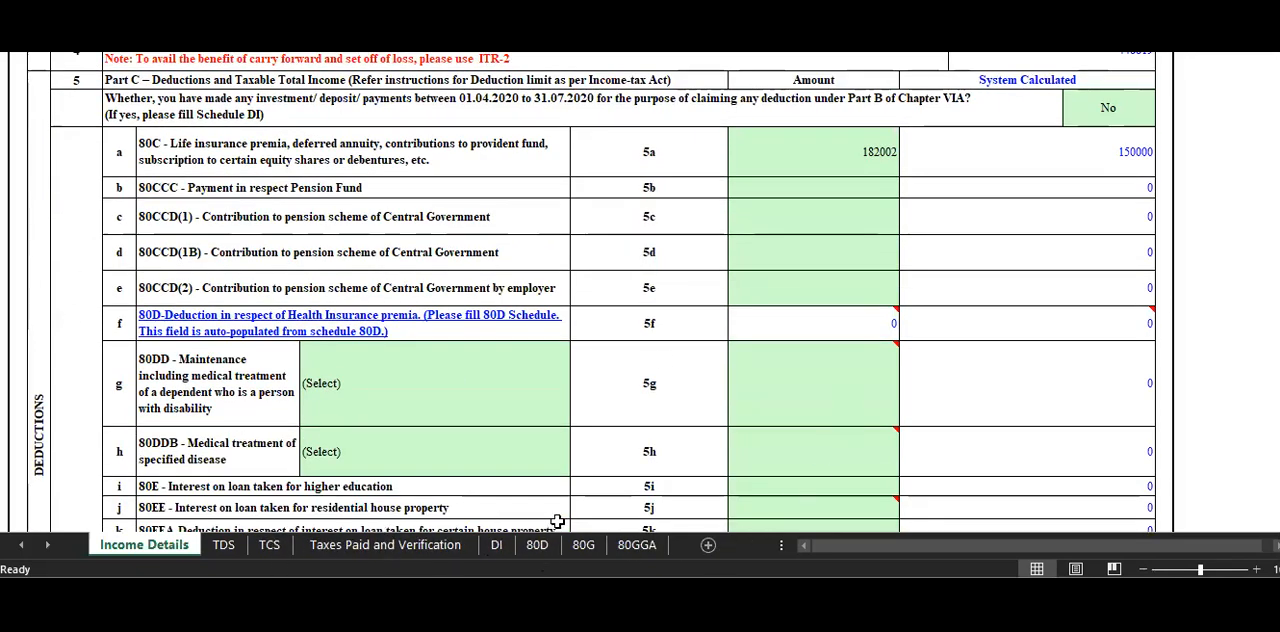
Open the Taxes Paid and Verification sheet and enter the parent's full name in the son/daughter of field.
click(394, 546)
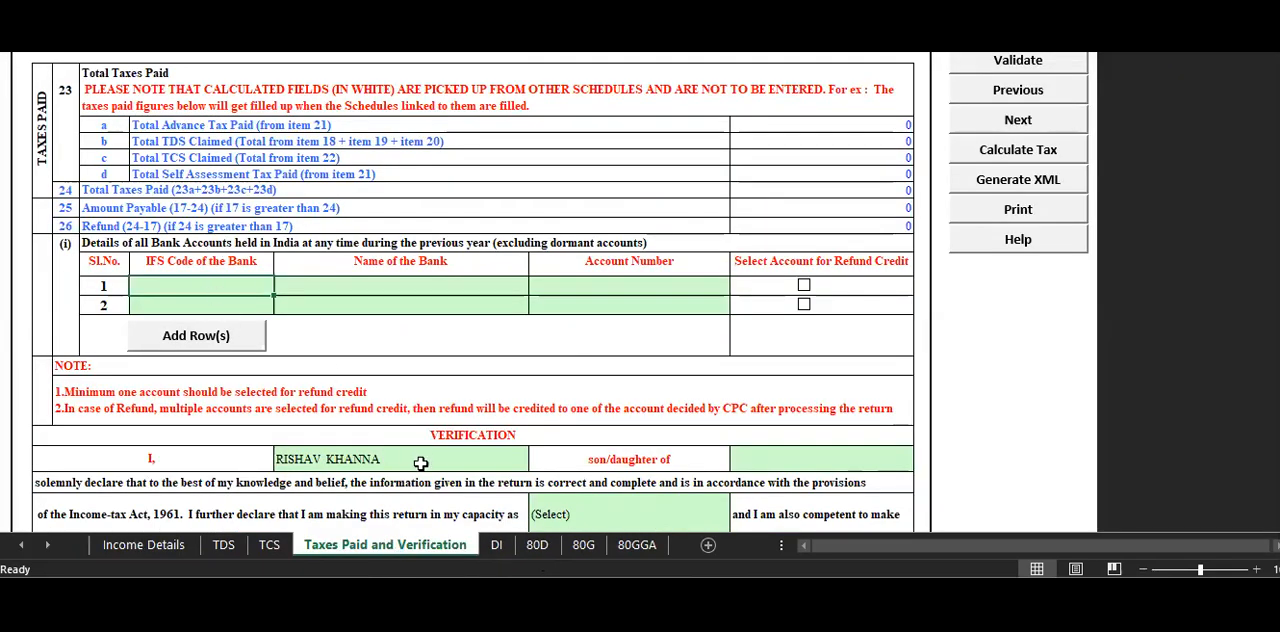
scroll(430, 457, down, 1)
scroll(430, 457, down, 1)
click(820, 377)
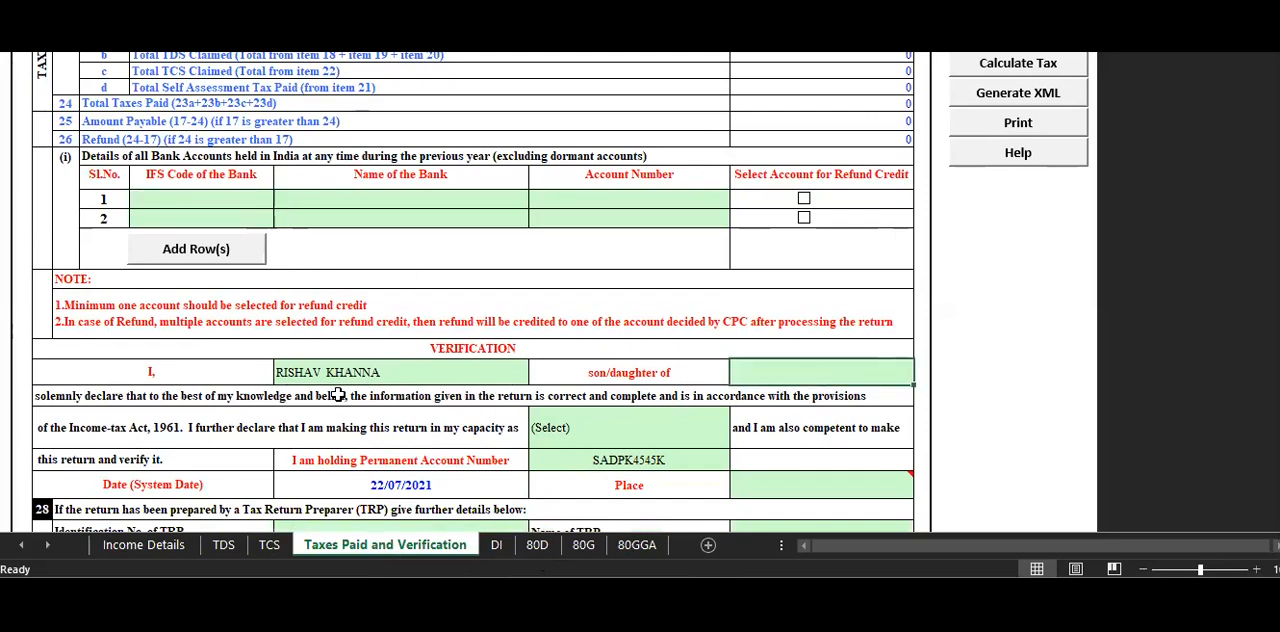
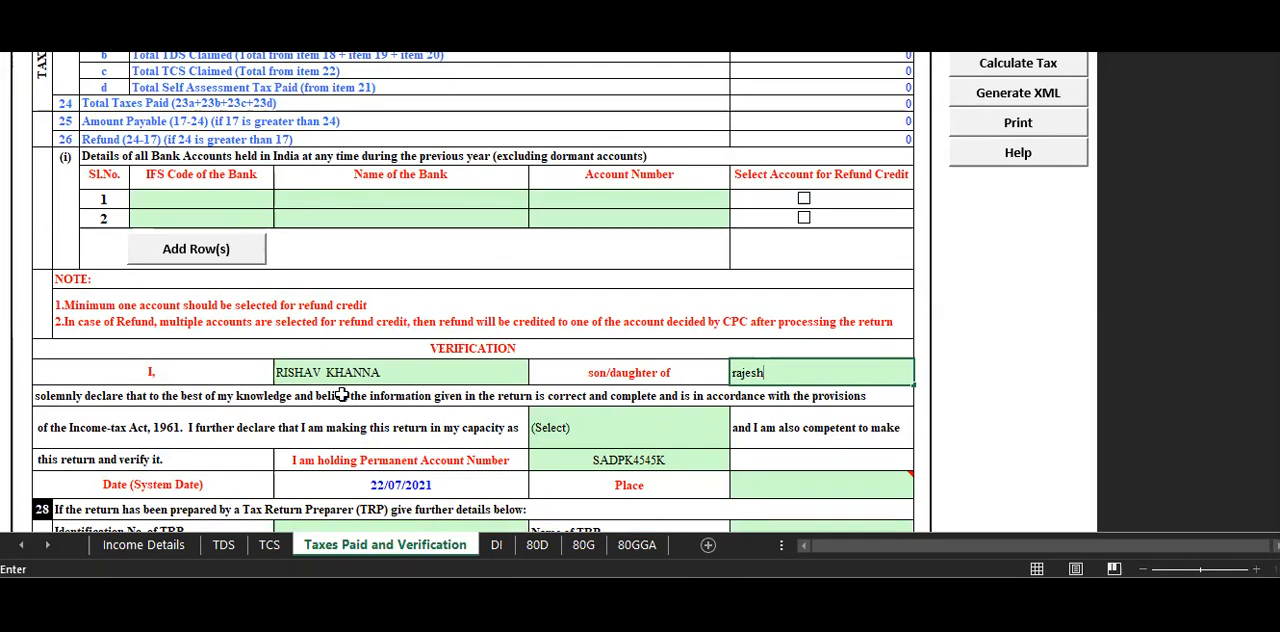
click(508, 232)
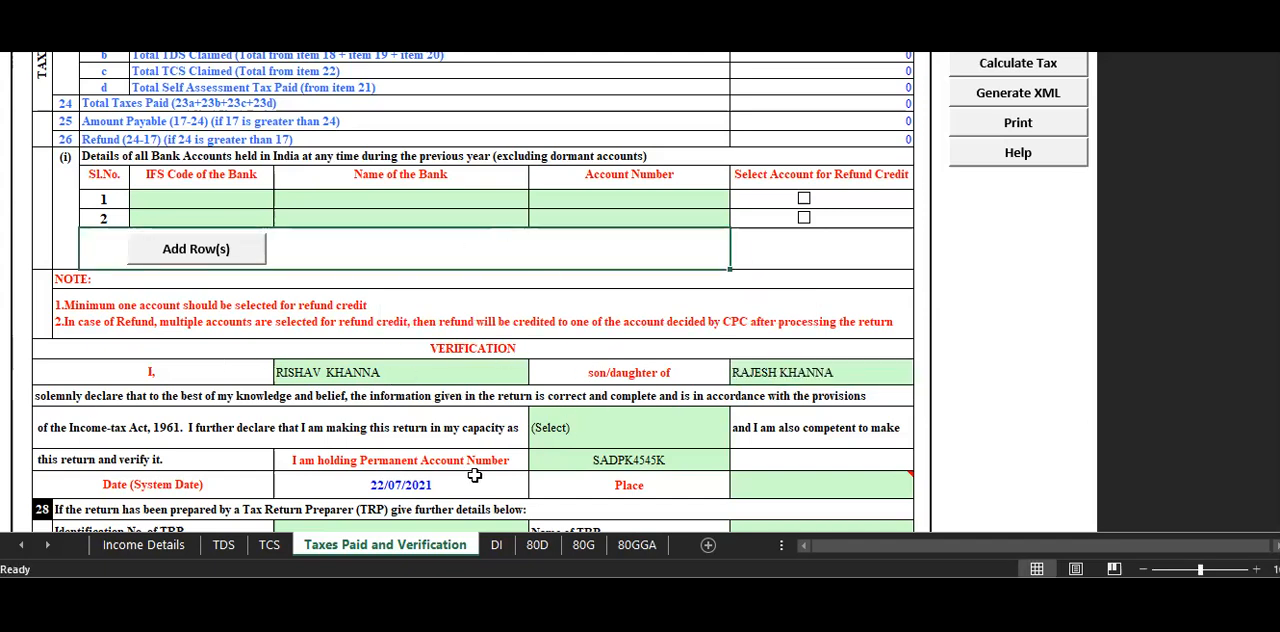
Set the capacity for making the return to Self and enter MIDNAPUR as the place of verification.
click(588, 436)
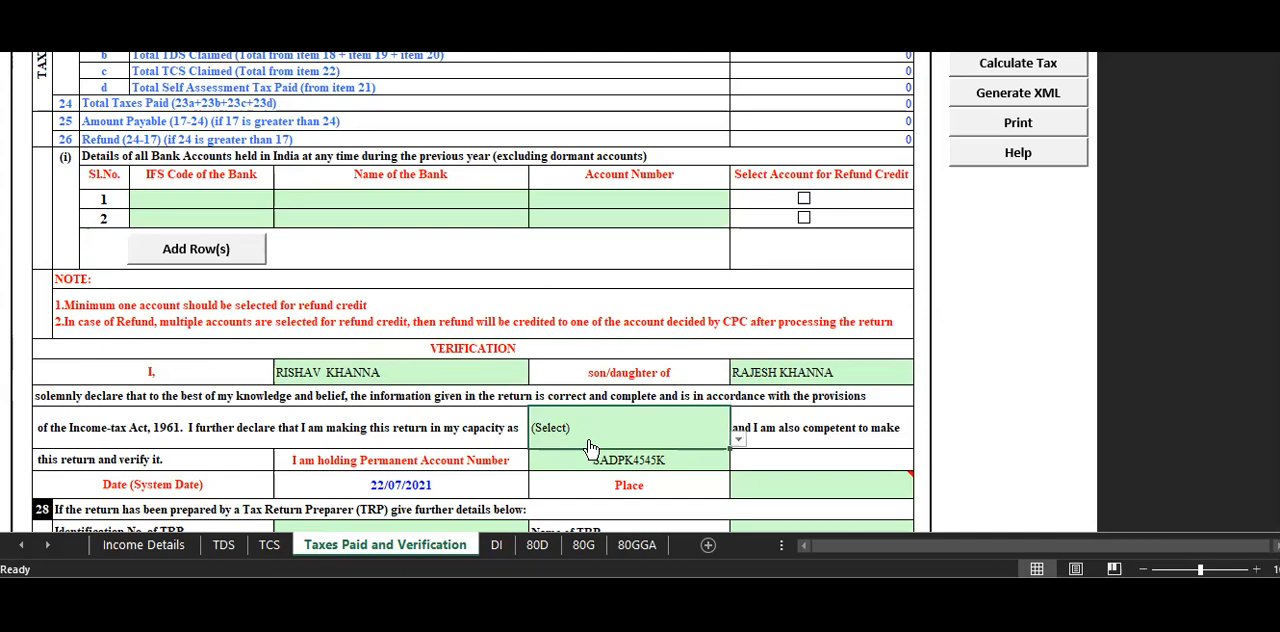
key(alt+Down)
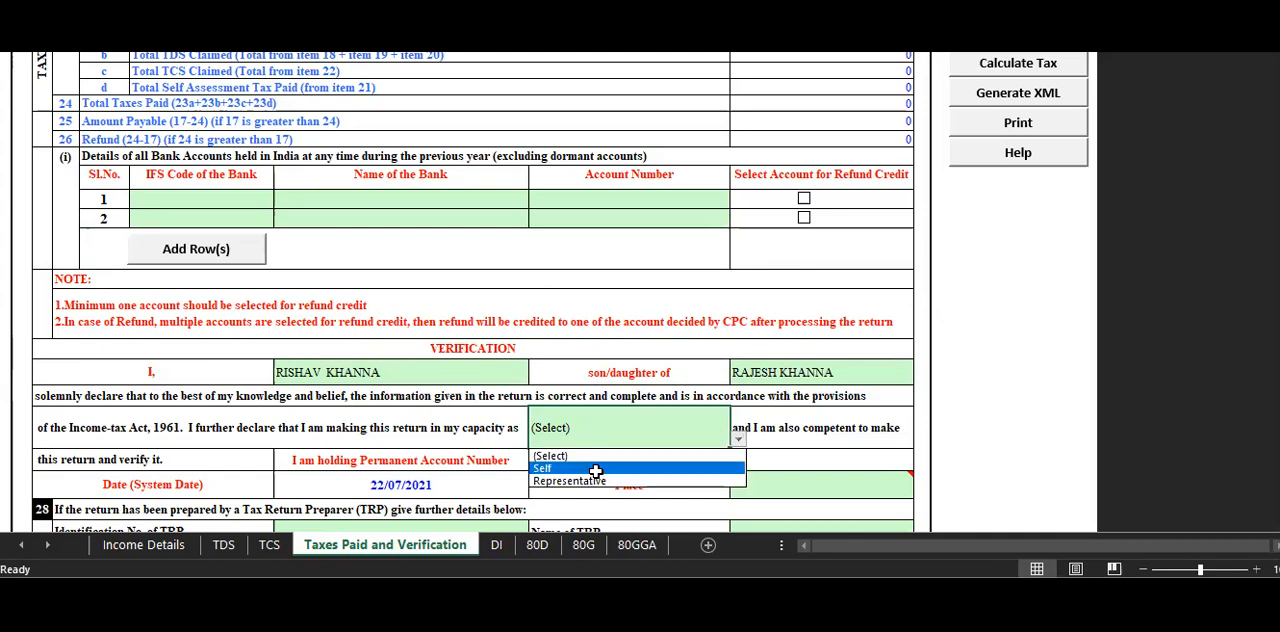
click(595, 470)
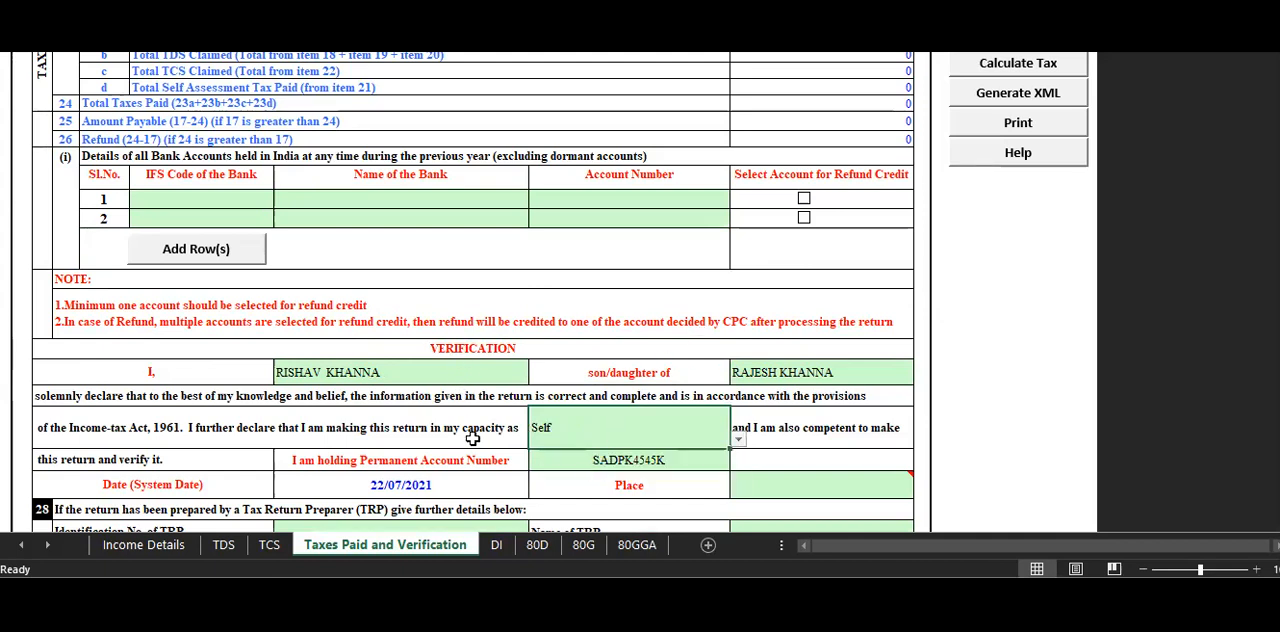
scroll(473, 438, down, 1)
click(765, 432)
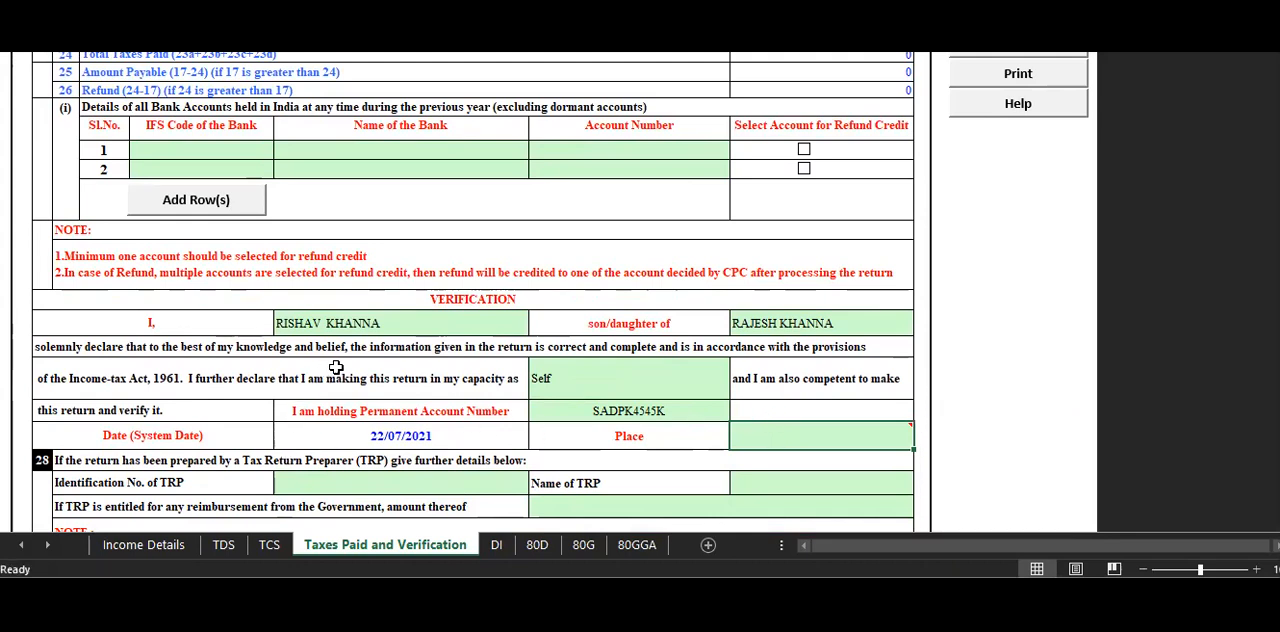
mouse_move(809, 442)
text(midnapr)
key(Return)
double_click(813, 431)
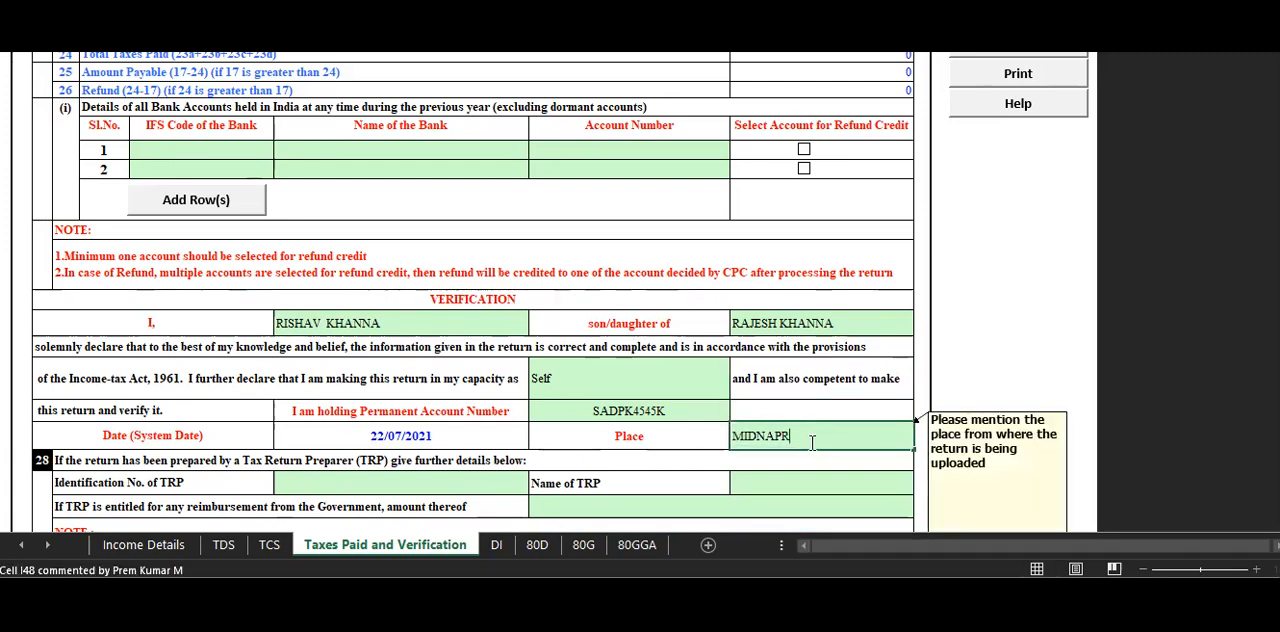
key(BackSpace)
text(ur)
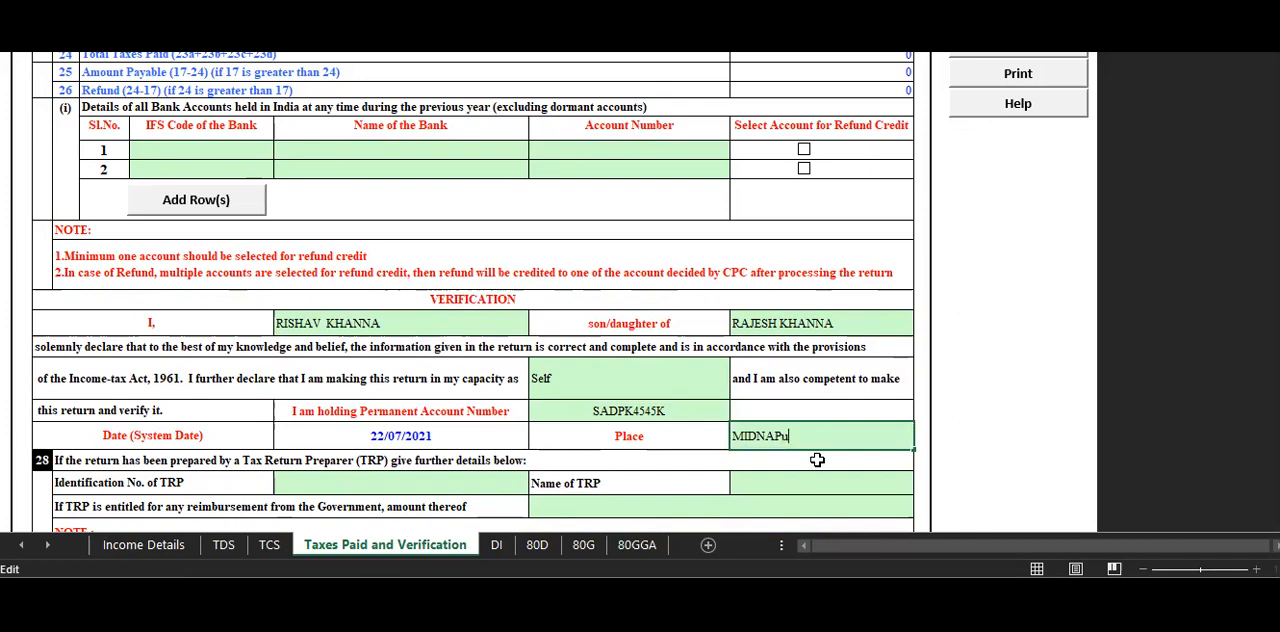
click(827, 369)
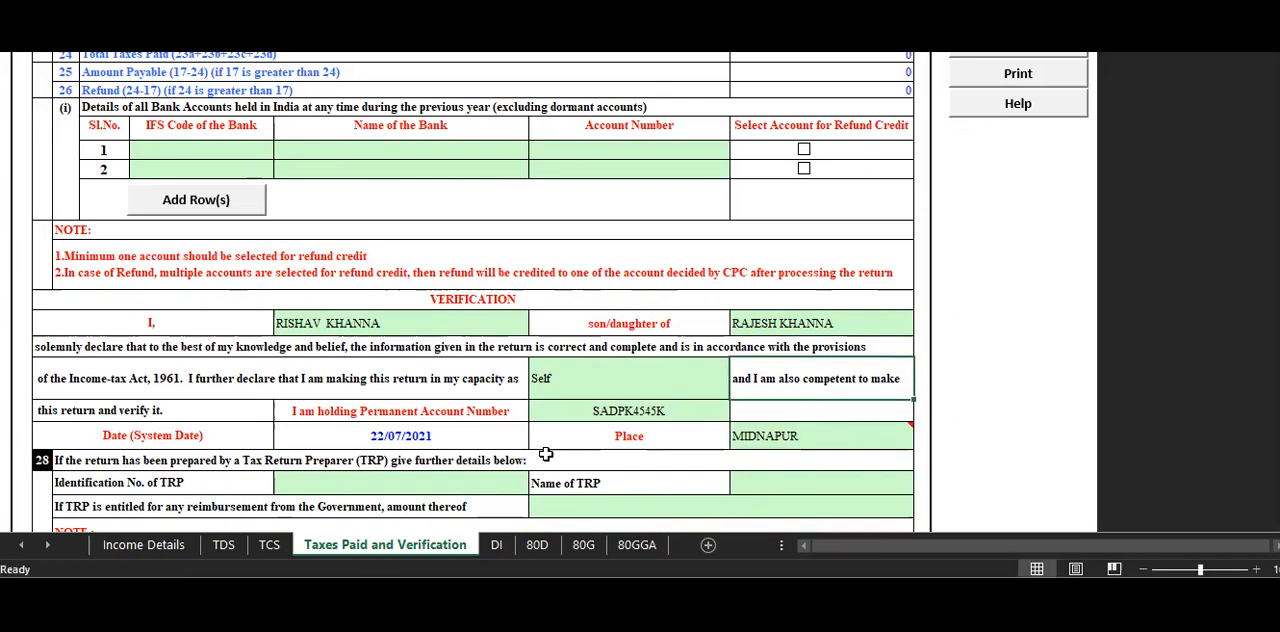
Enter SBIN0000132 as the IFS code in the first bank account row.
scroll(376, 388, down, 1)
scroll(386, 406, down, 3)
scroll(386, 406, up, 6)
click(186, 286)
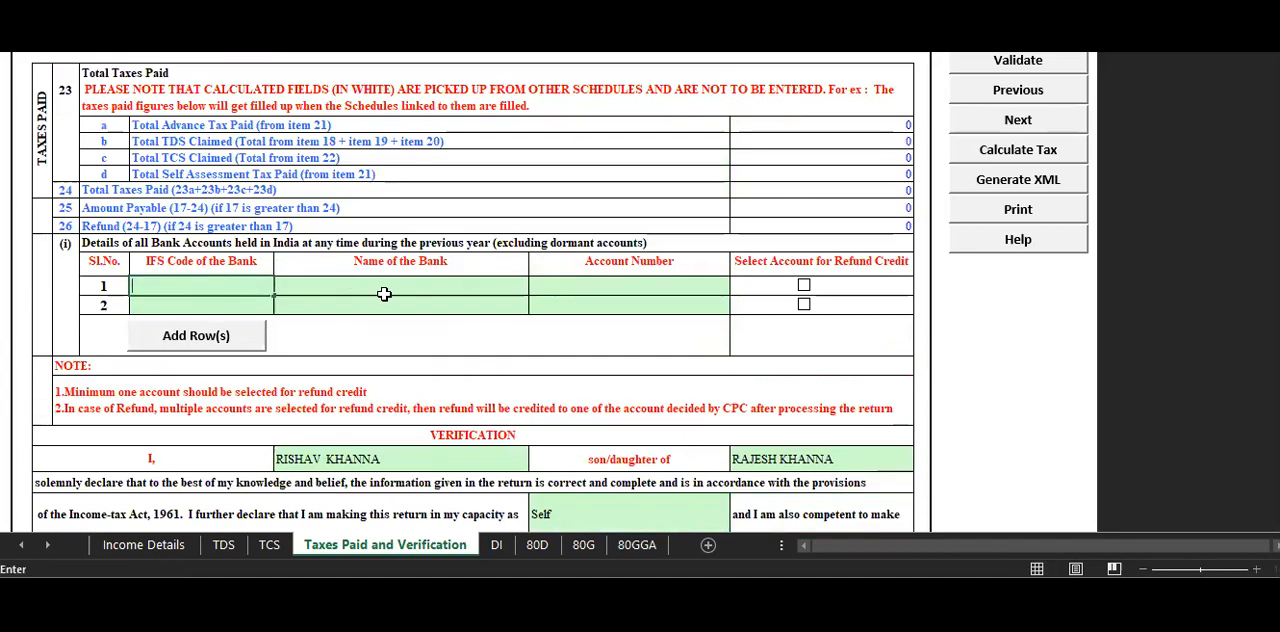
text(IFS Code of the Bank)
text(fs)
key(BackSpace)
key(BackSpace)
key(BackSpace)
text(sbi)
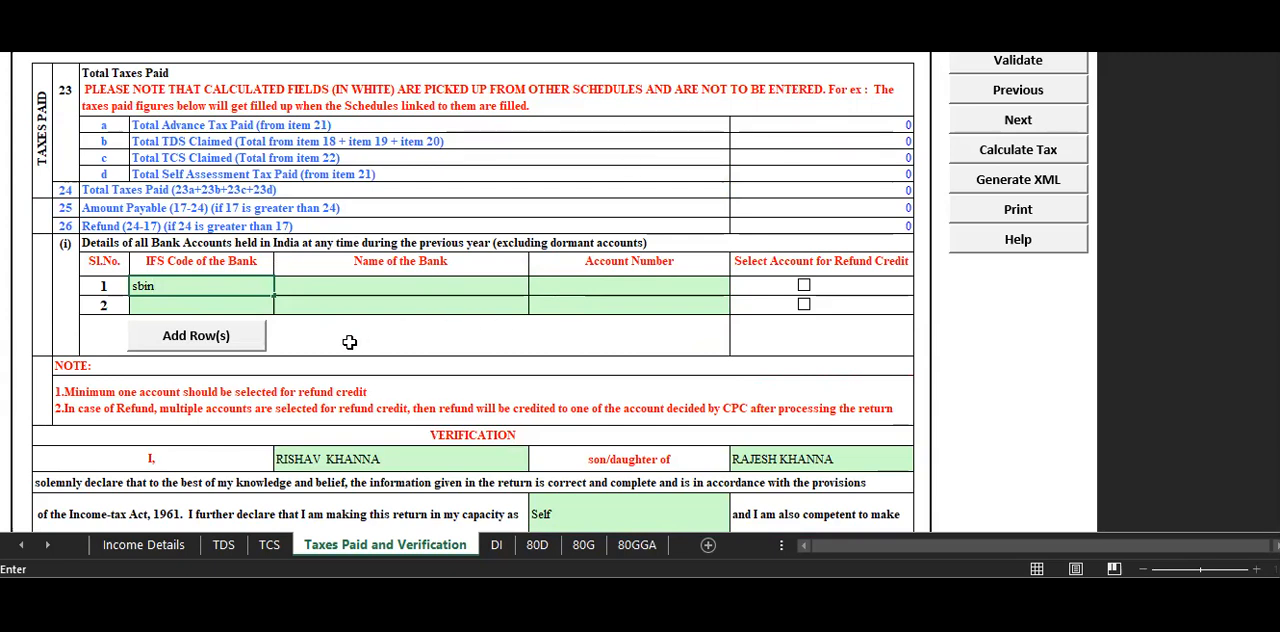
text(0000)
text(132)
key(Tab)
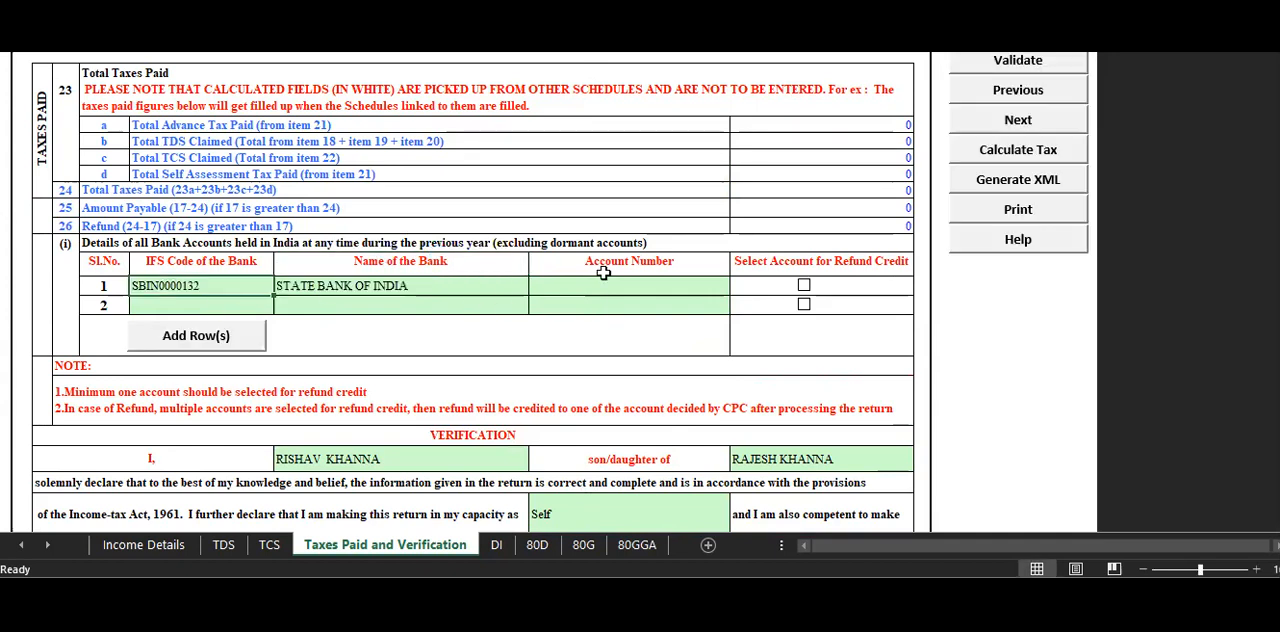
Enter the account number for the State Bank of India row and select that account for refund credit.
click(638, 288)
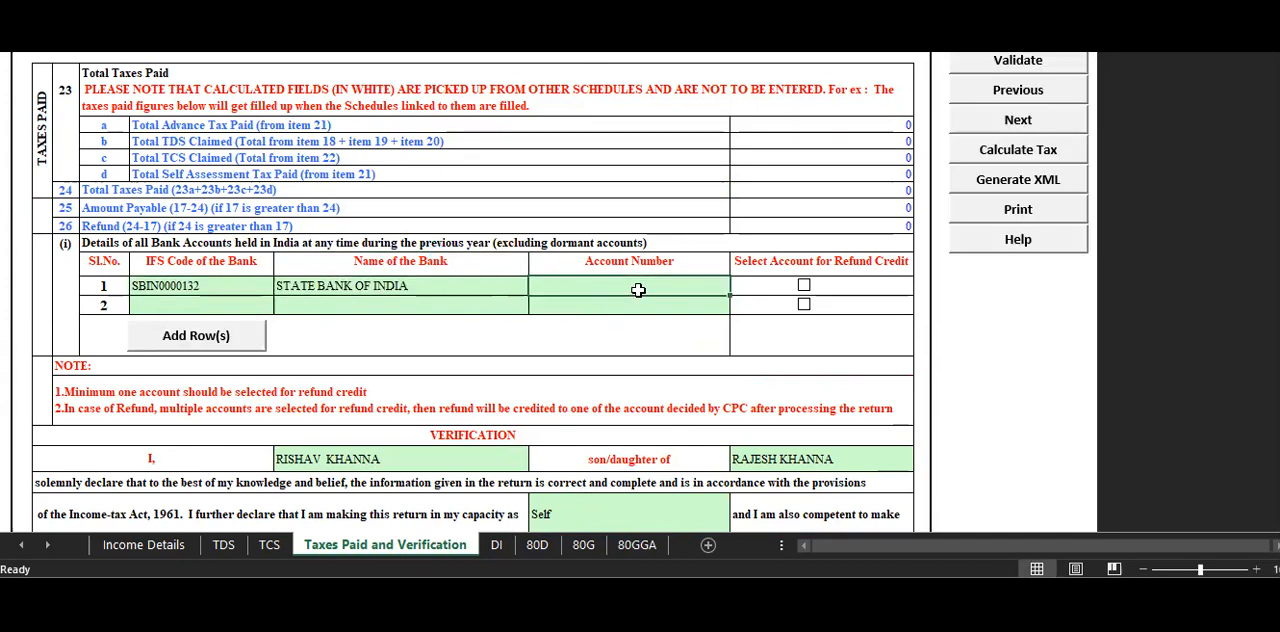
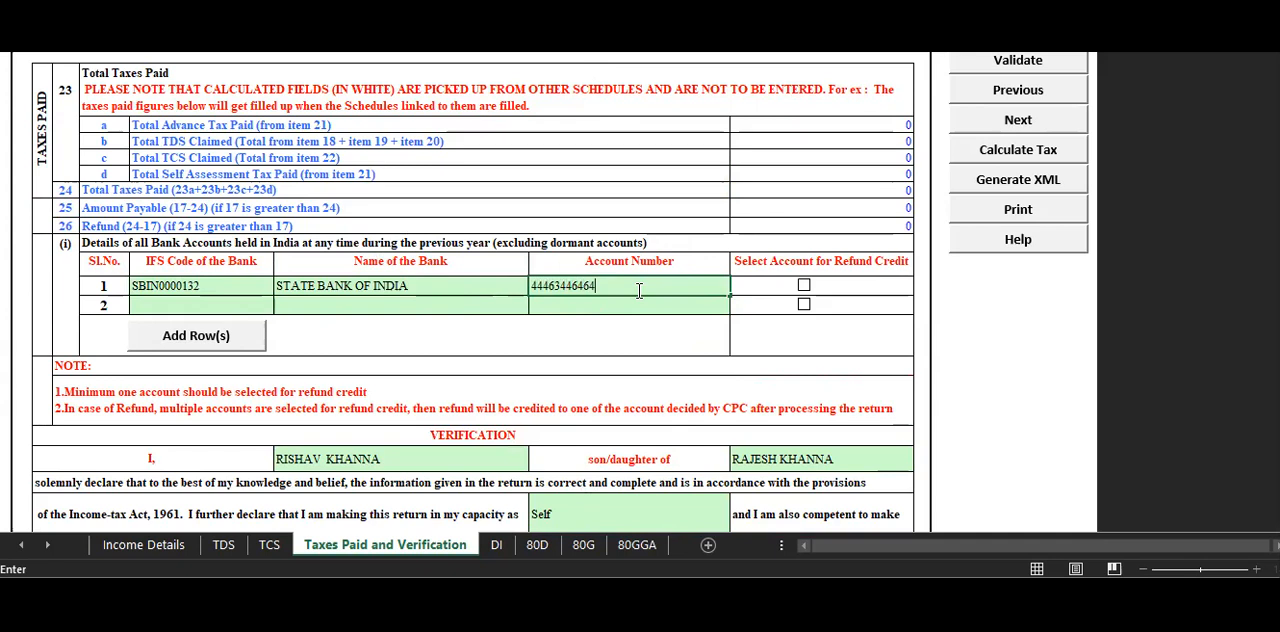
click(803, 286)
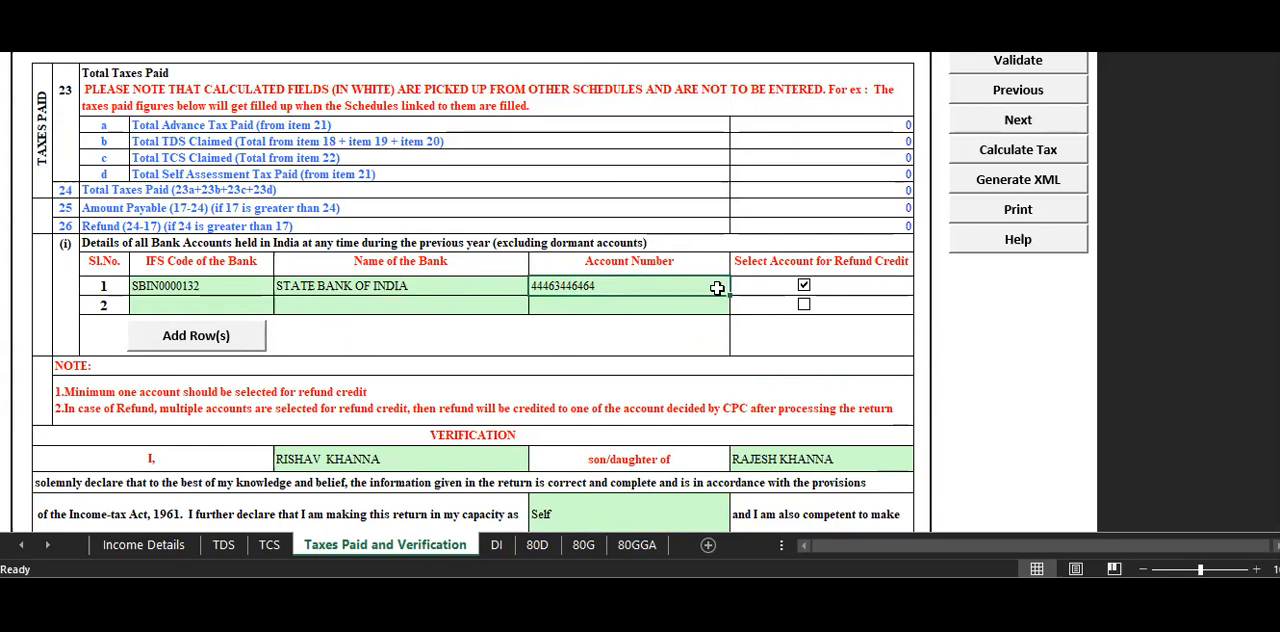
Try replacing the account number in the State Bank of India row with a much shorter number.
double_click(626, 287)
drag(626, 287, 516, 286)
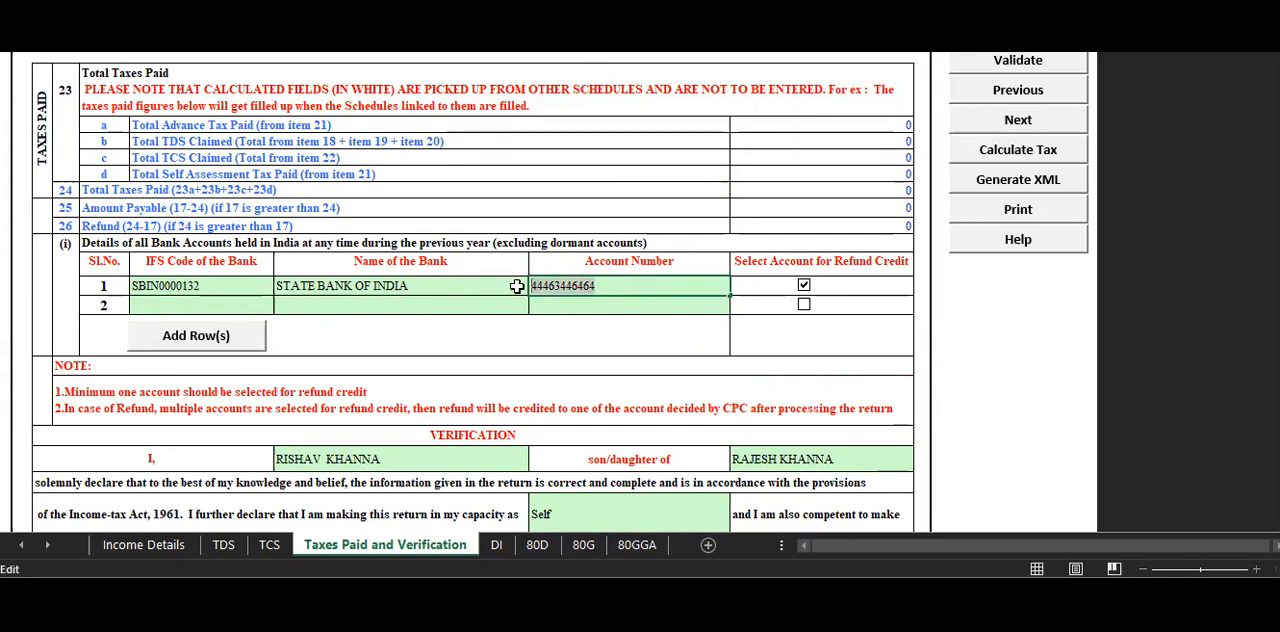
text(132)
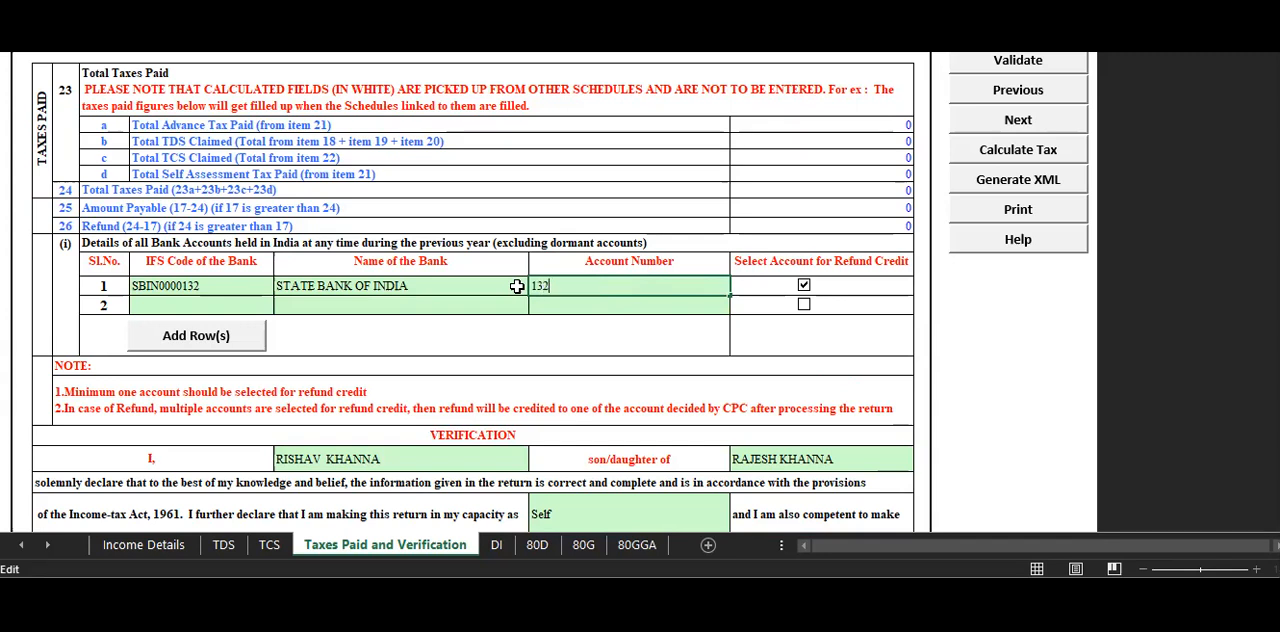
click(624, 232)
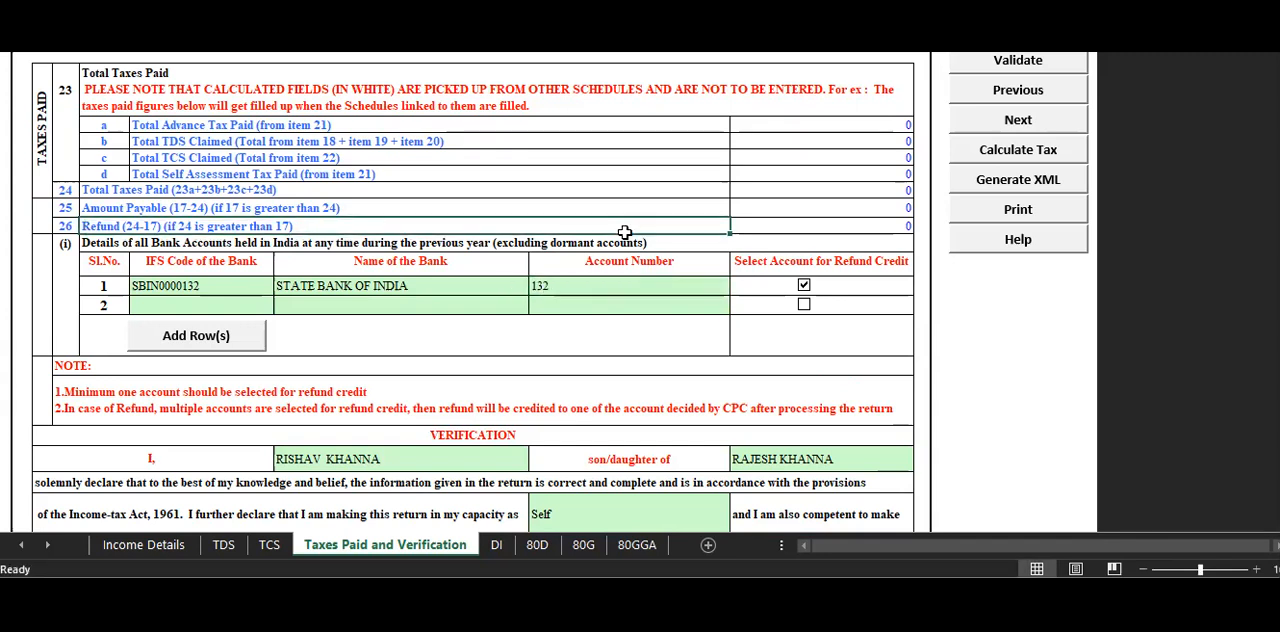
double_click(600, 290)
key(BackSpace)
key(BackSpace)
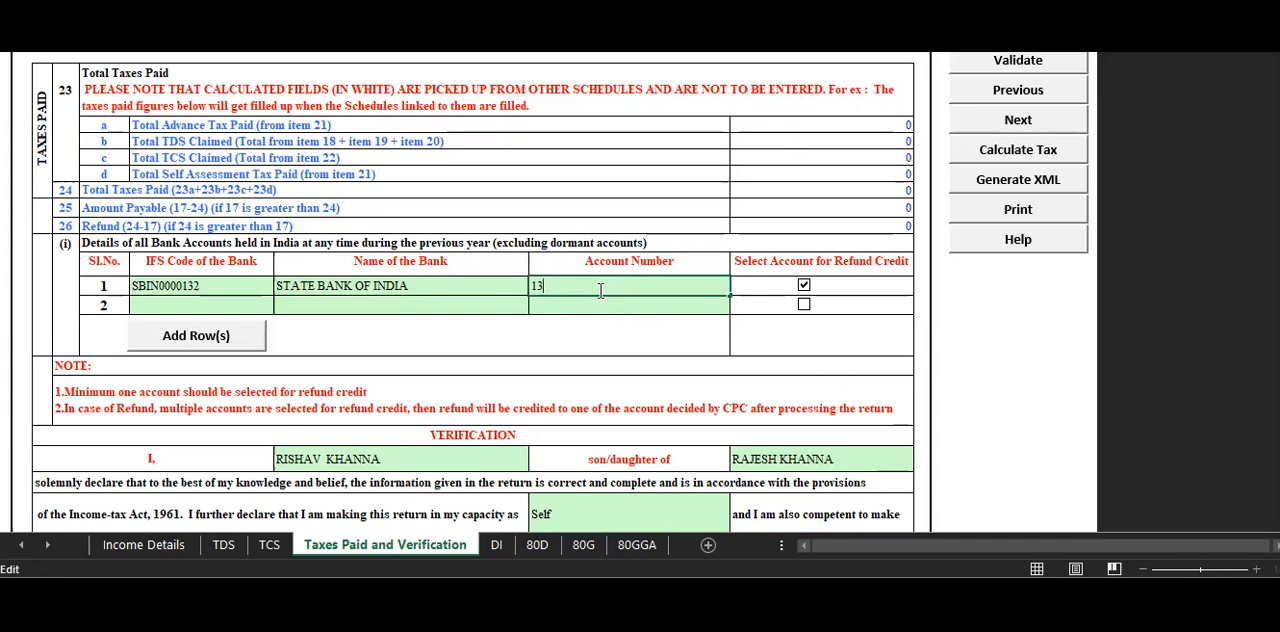
click(704, 232)
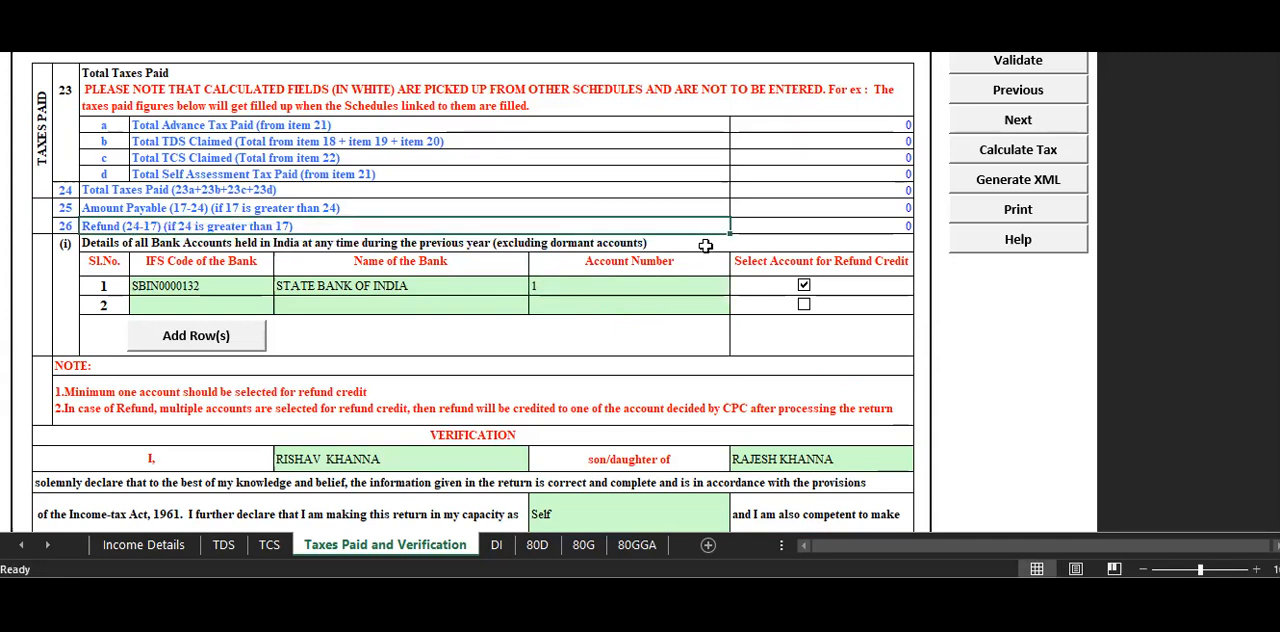
Clear the account number in the State Bank of India row and enter a full-length account number.
click(613, 284)
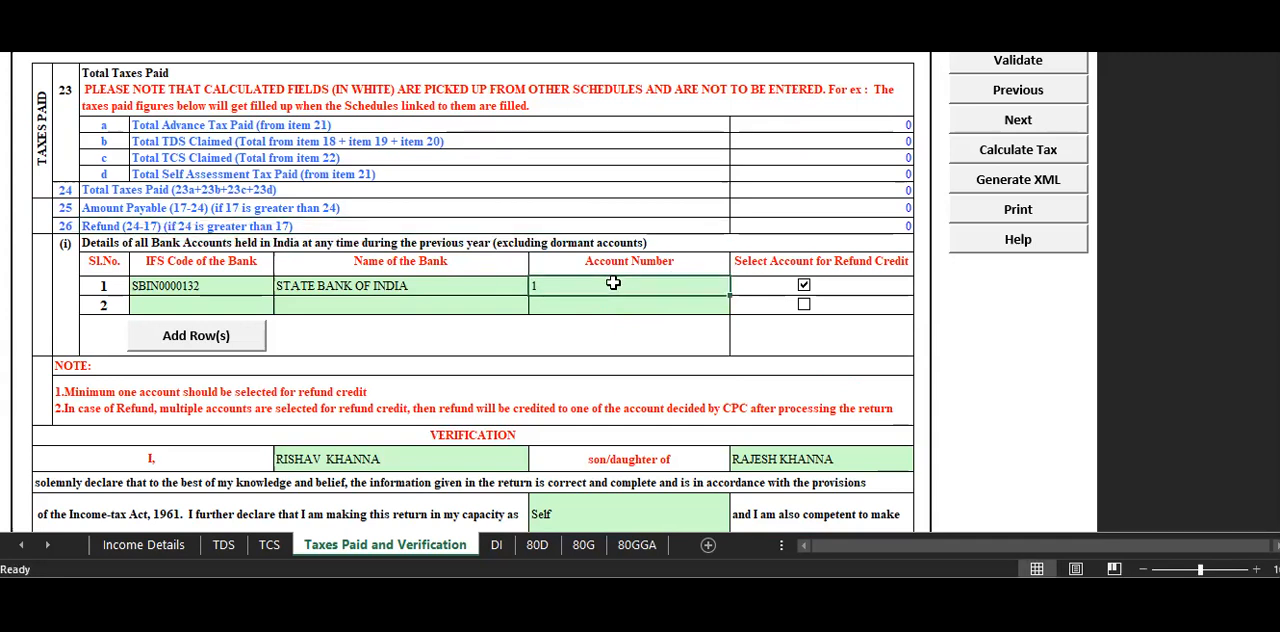
double_click(613, 284)
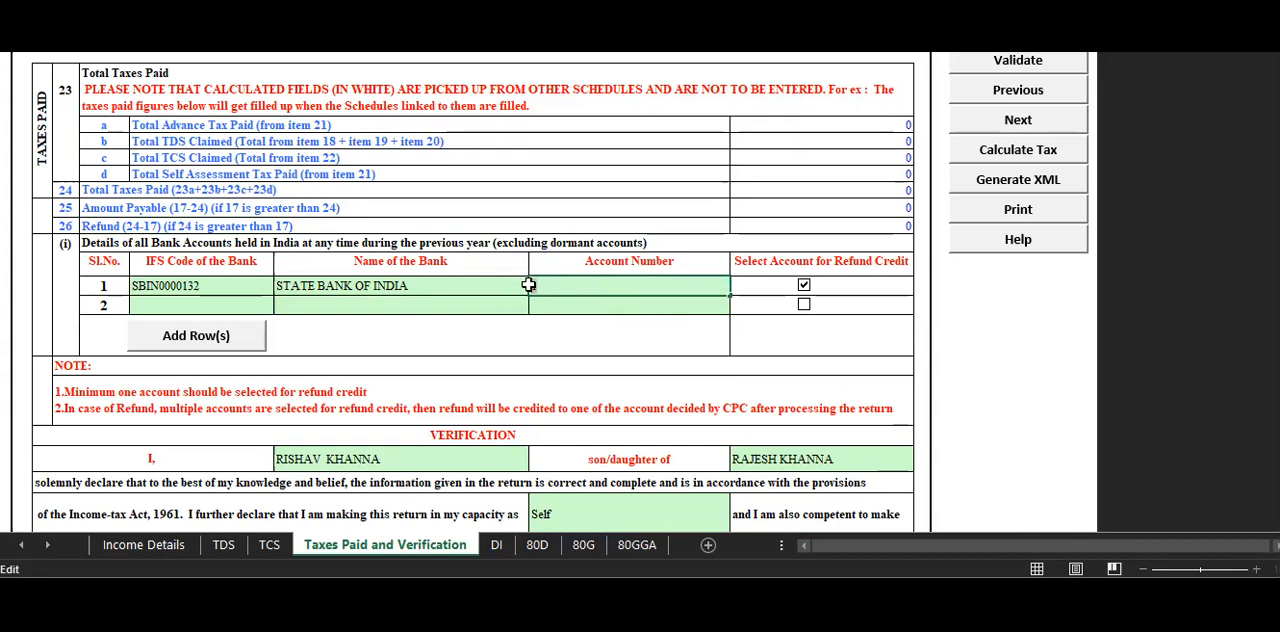
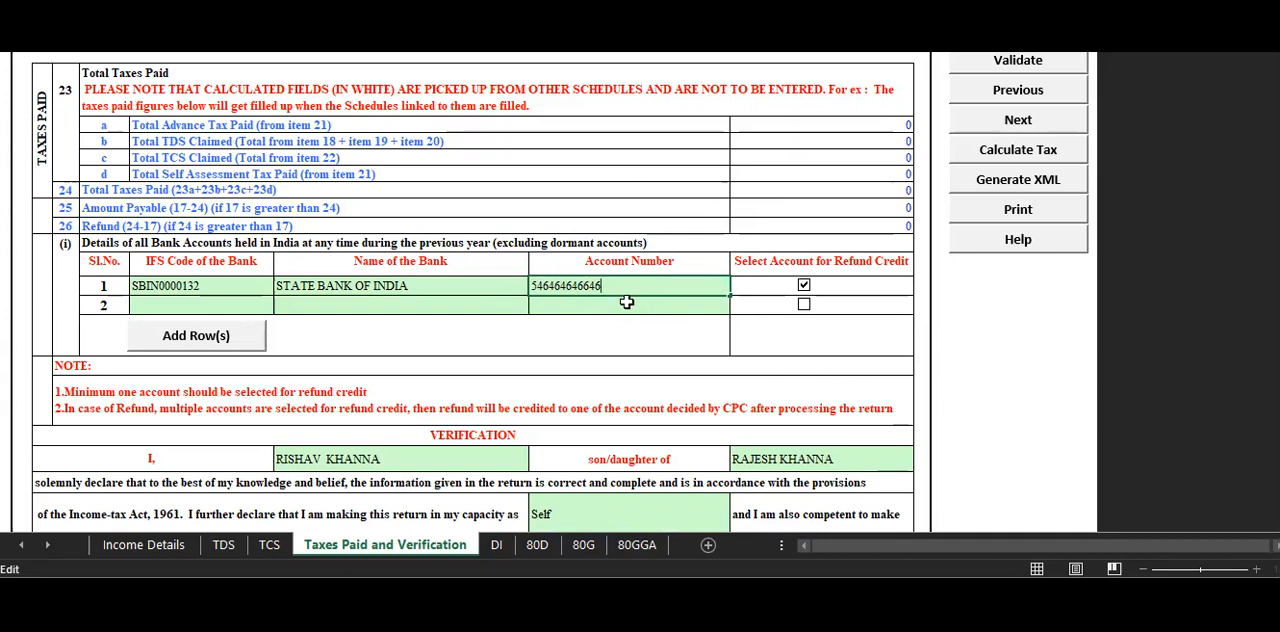
click(704, 158)
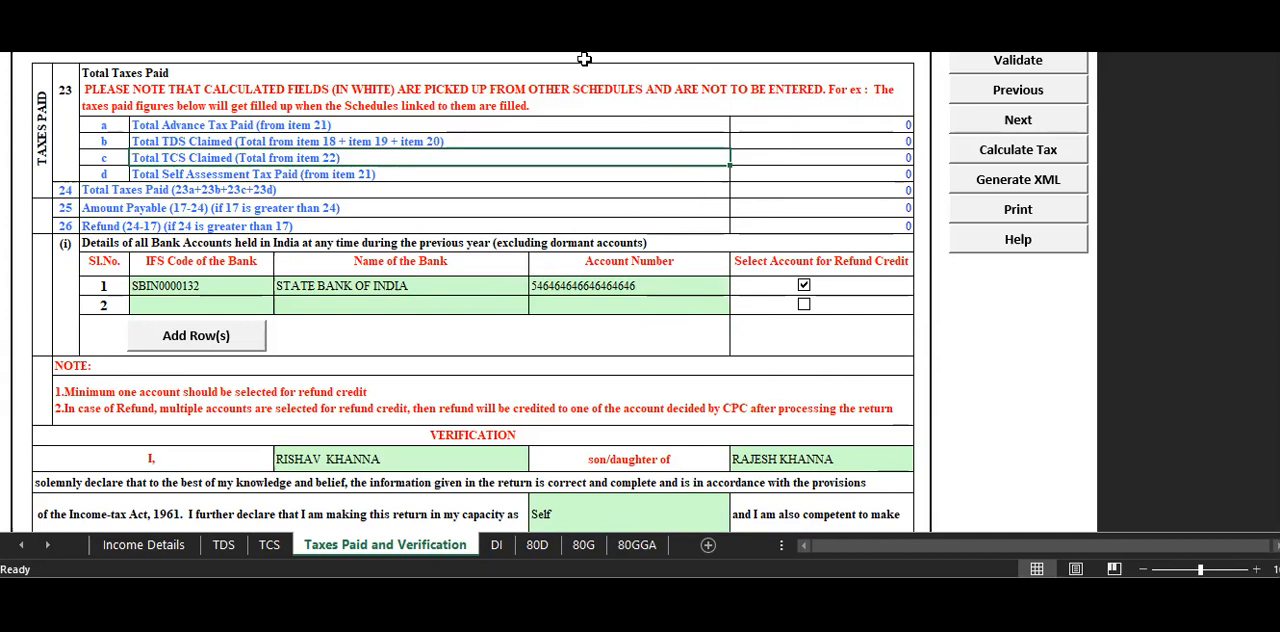
click(829, 374)
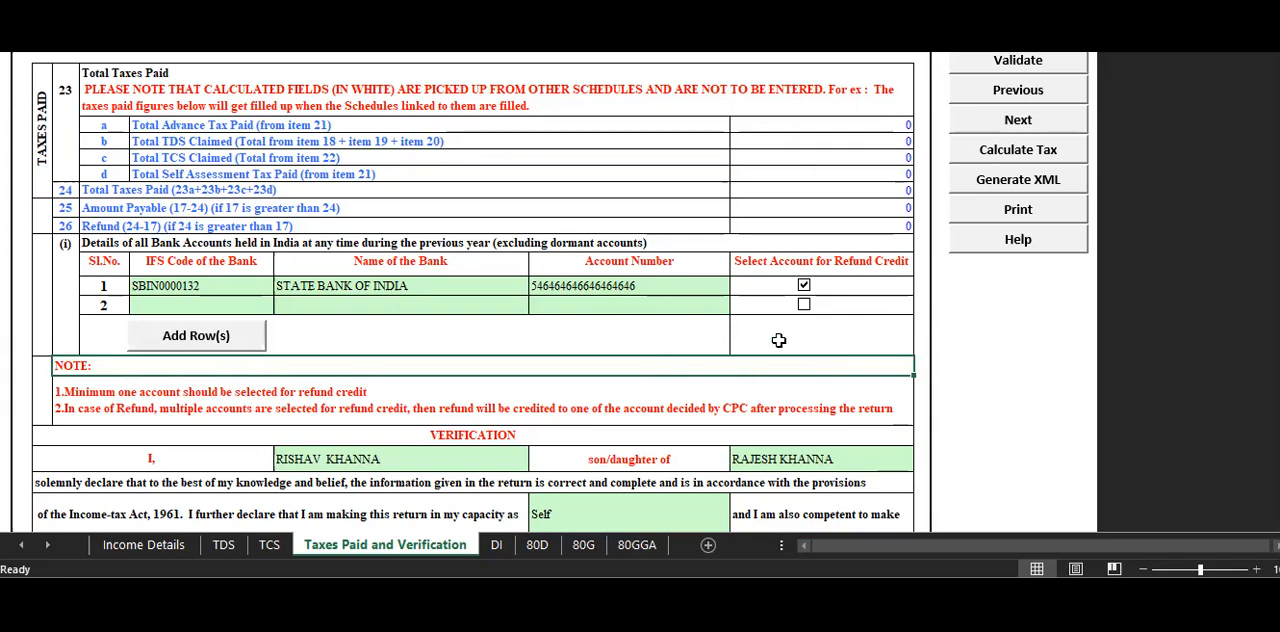
click(645, 284)
click(836, 382)
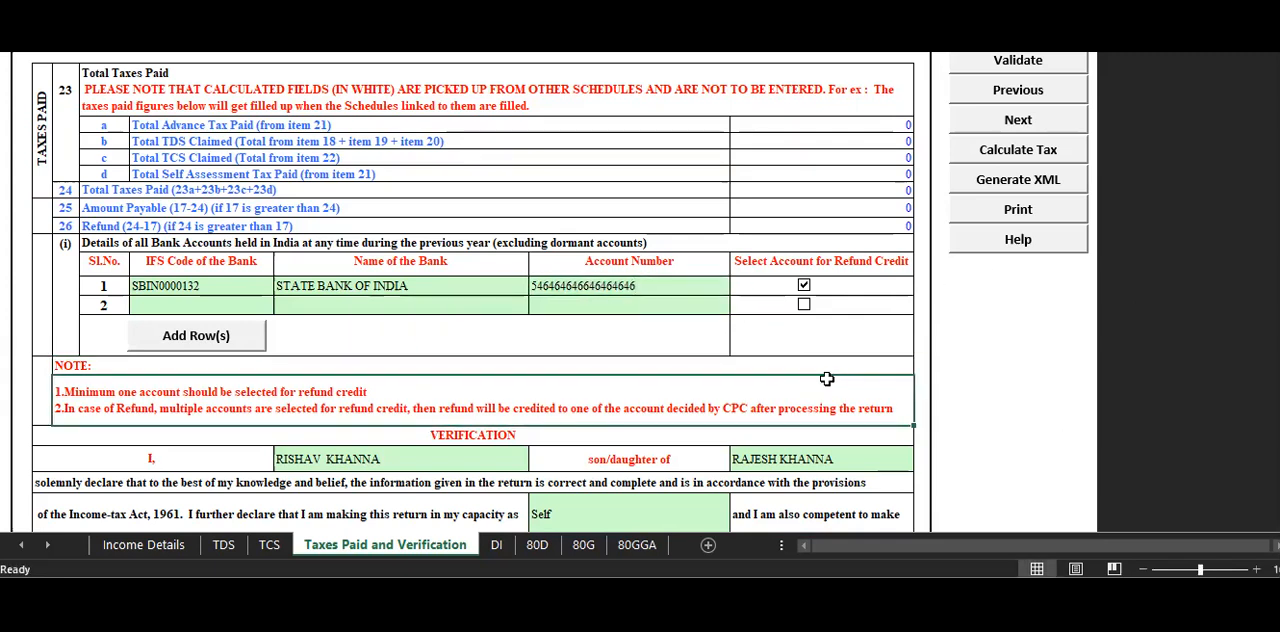
Try SBINo000132, with a letter o as fifth character, as the first bank row's IFS code and dismiss the alert.
click(170, 282)
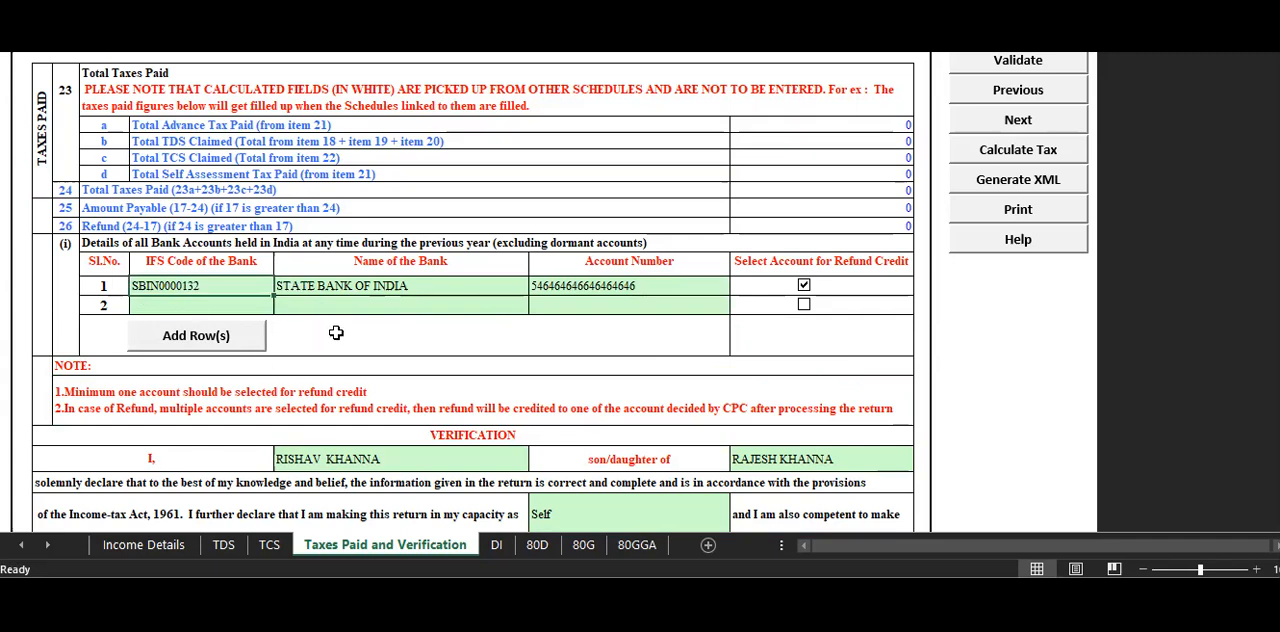
double_click(162, 285)
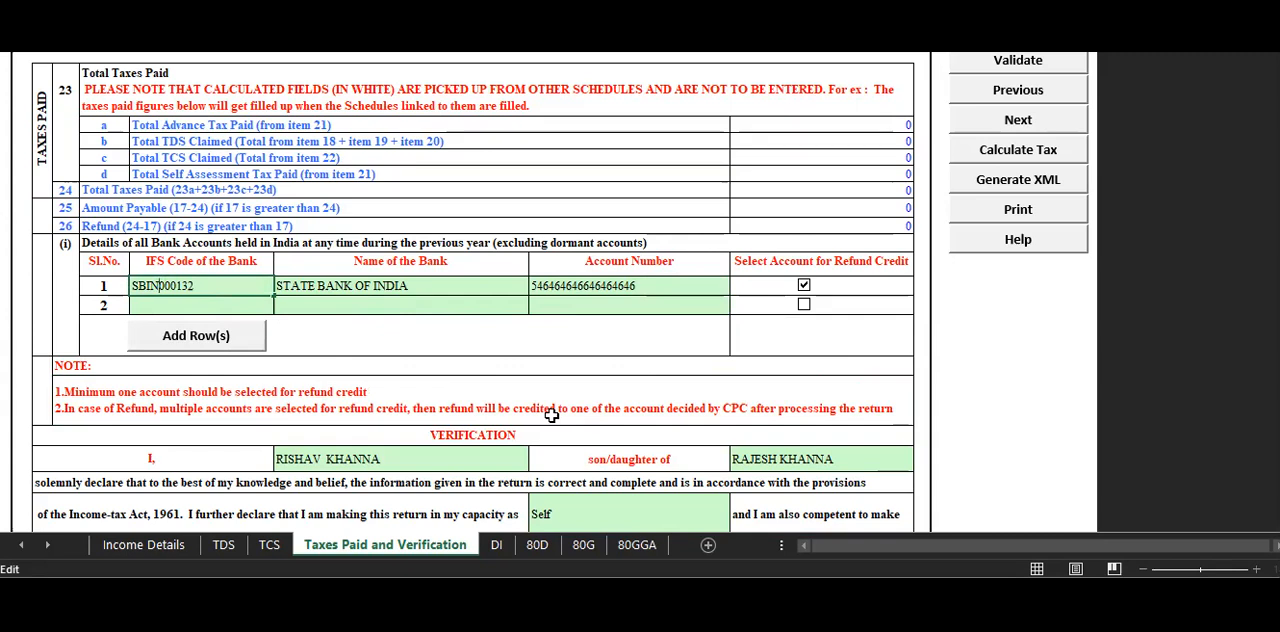
text(o)
click(502, 228)
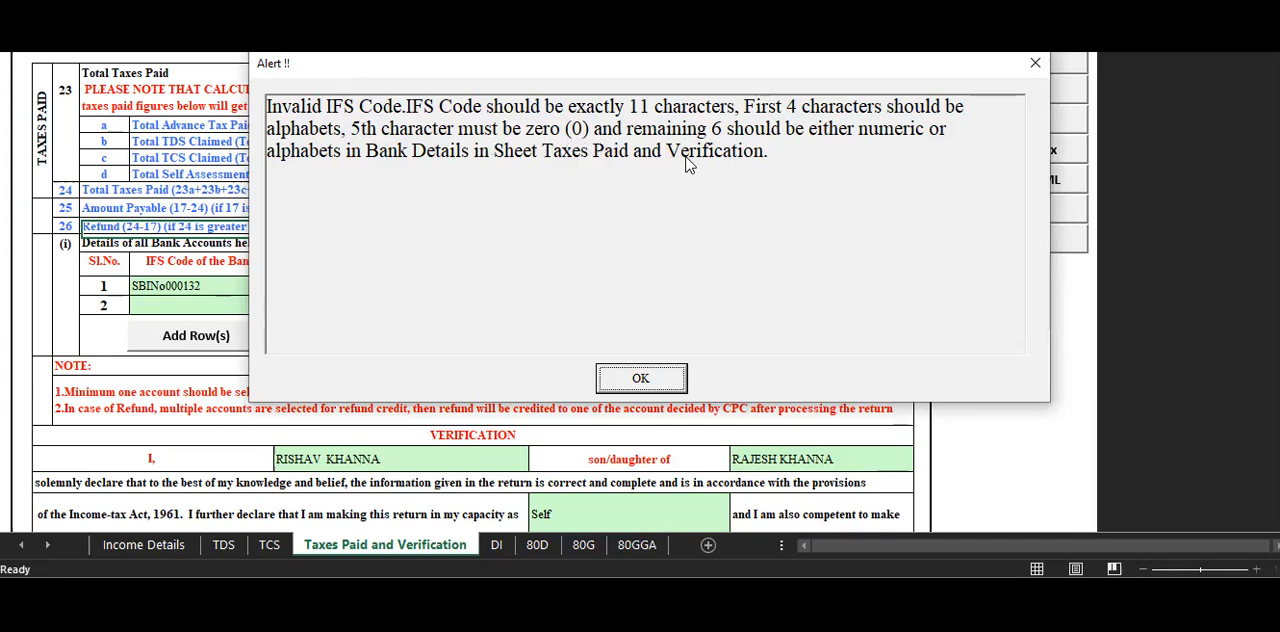
click(640, 378)
Re-enter the IFS code in the first bank account row as SBIN0000132.
double_click(226, 282)
text(sbin0)
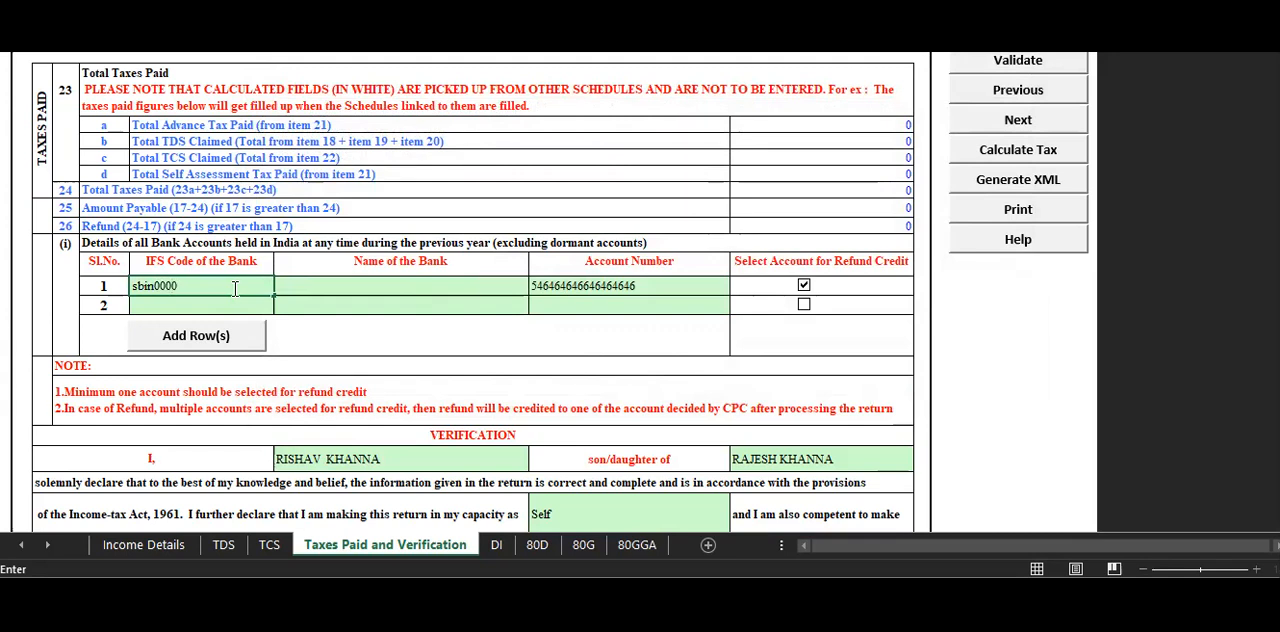
click(334, 213)
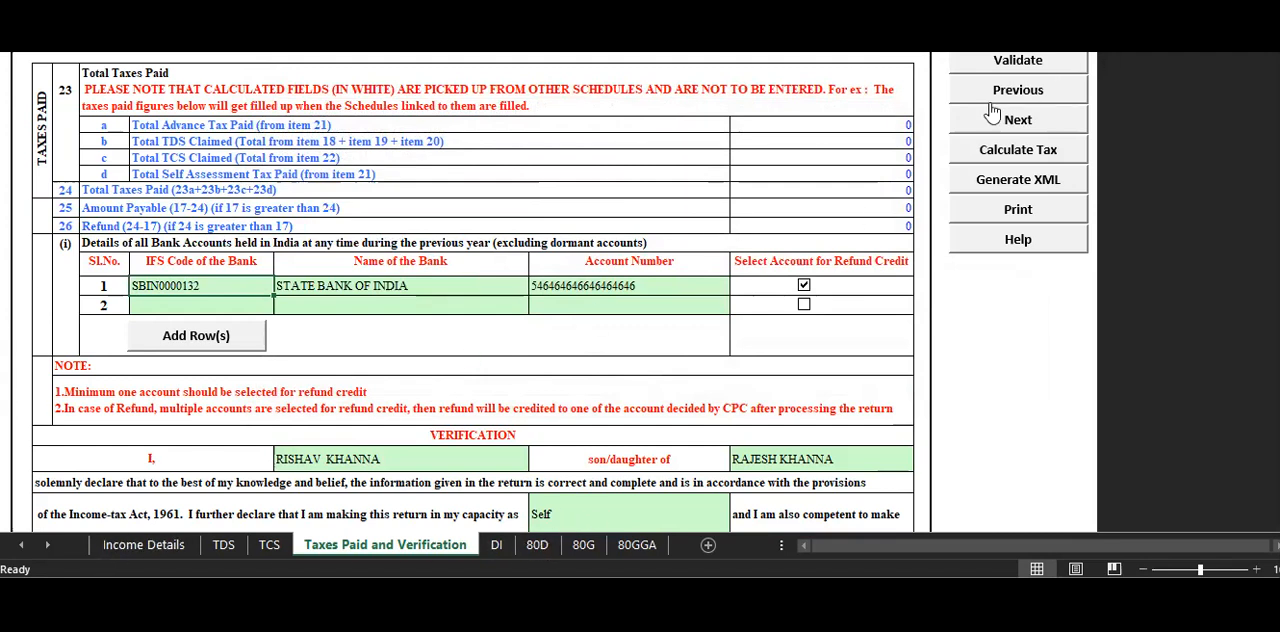
Run the tax calculation and dismiss the alert.
click(986, 150)
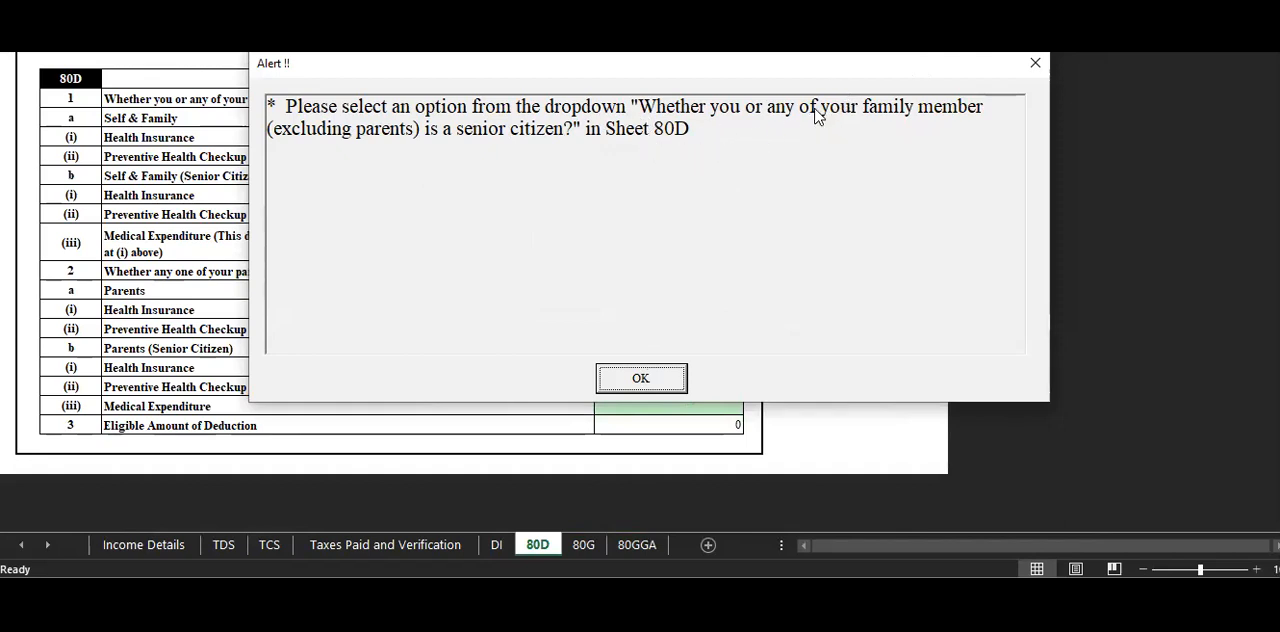
click(1030, 70)
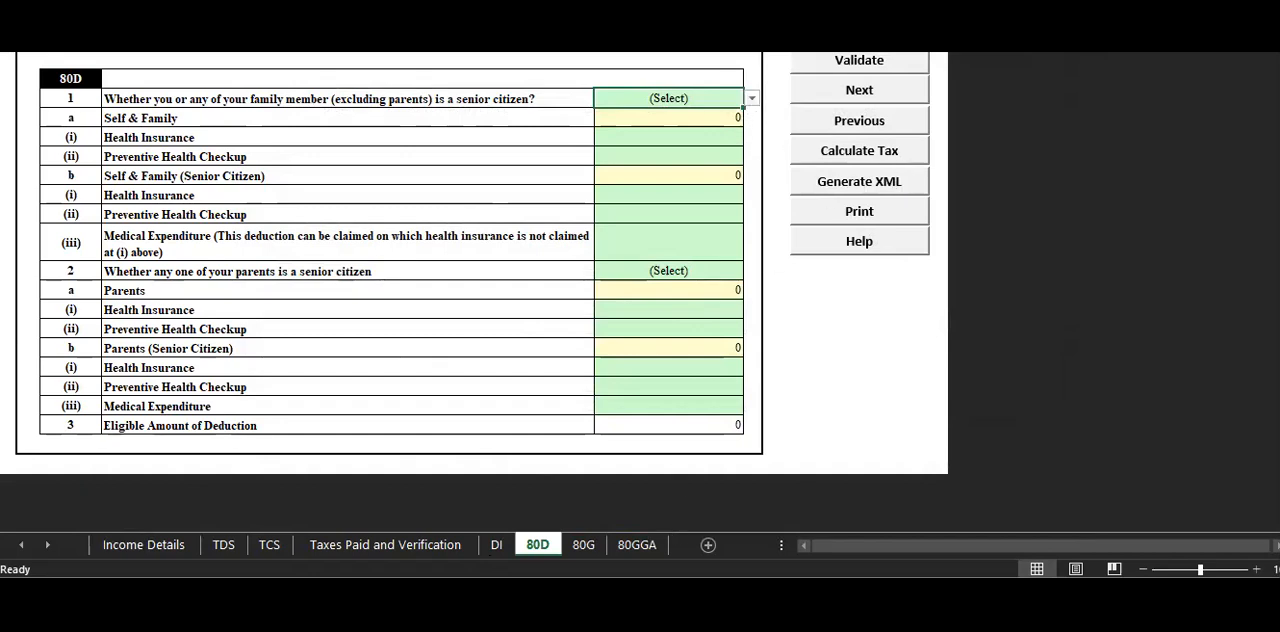
click(674, 590)
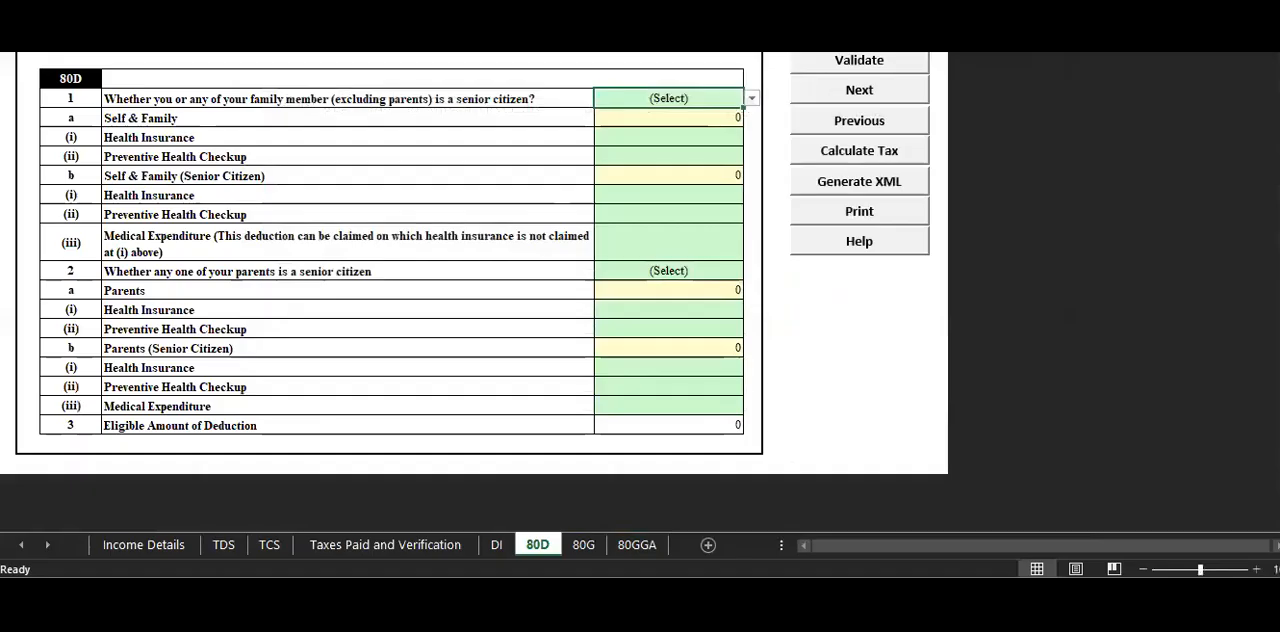
Answer No to whether you or any family member, excluding parents, is a senior citizen in schedule 80D.
click(751, 98)
click(731, 151)
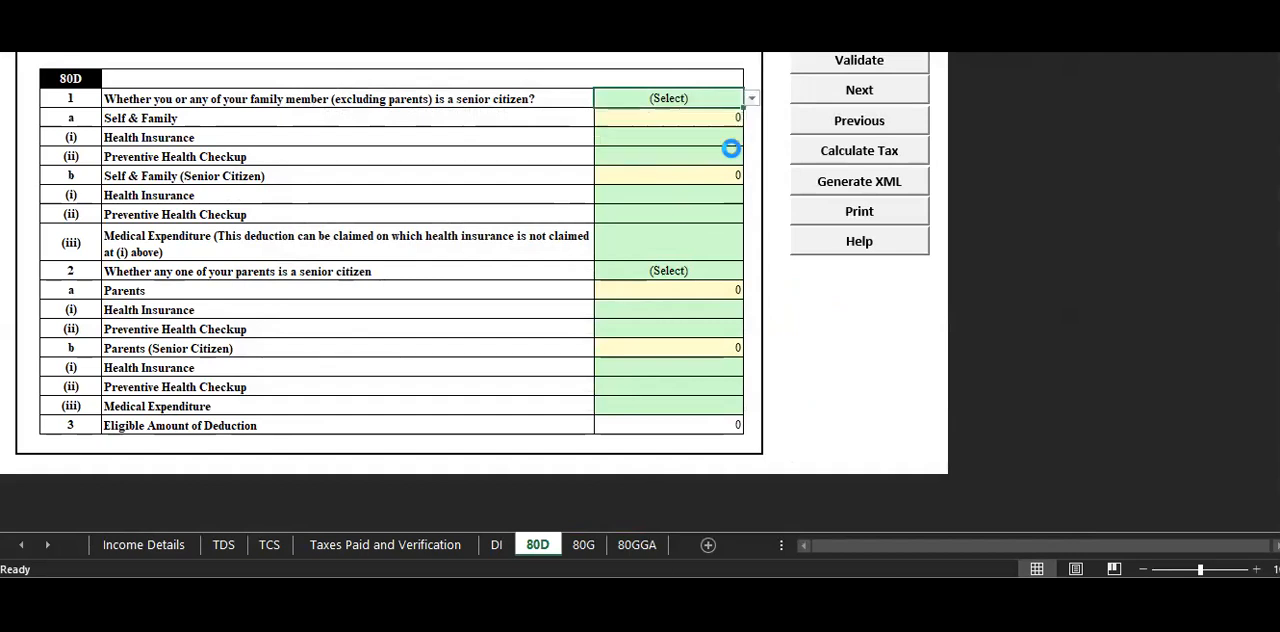
click(750, 106)
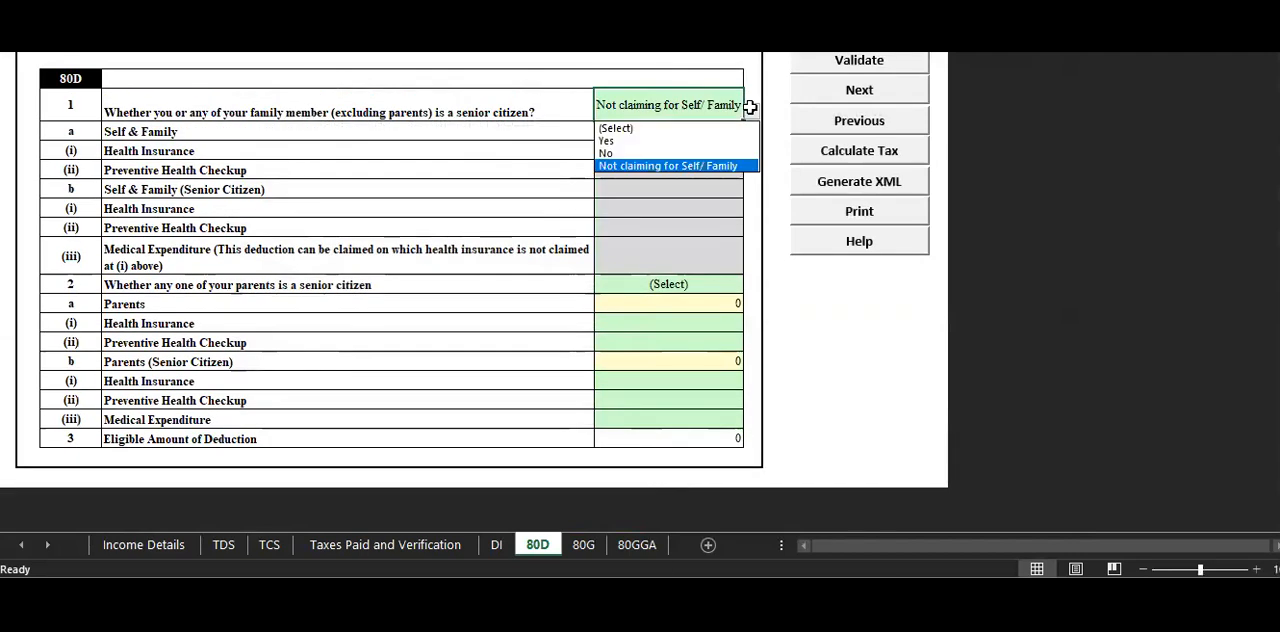
click(669, 153)
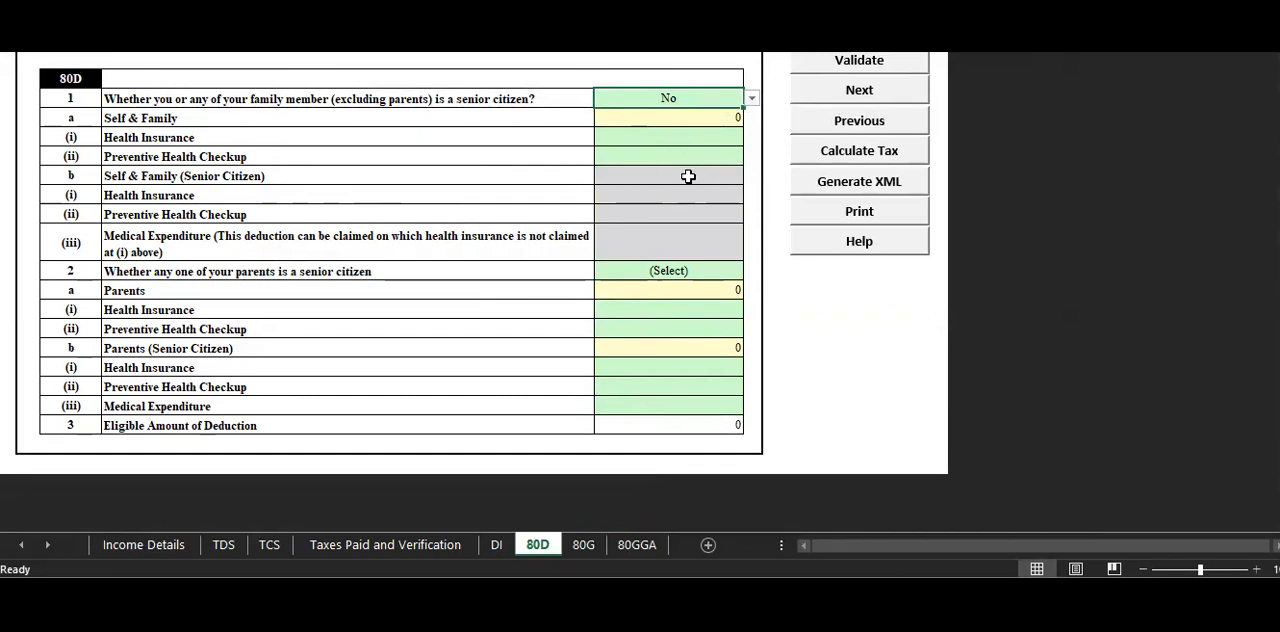
Set the senior citizen question for self and family in schedule 80D to Not claiming for Self/ Family.
click(752, 99)
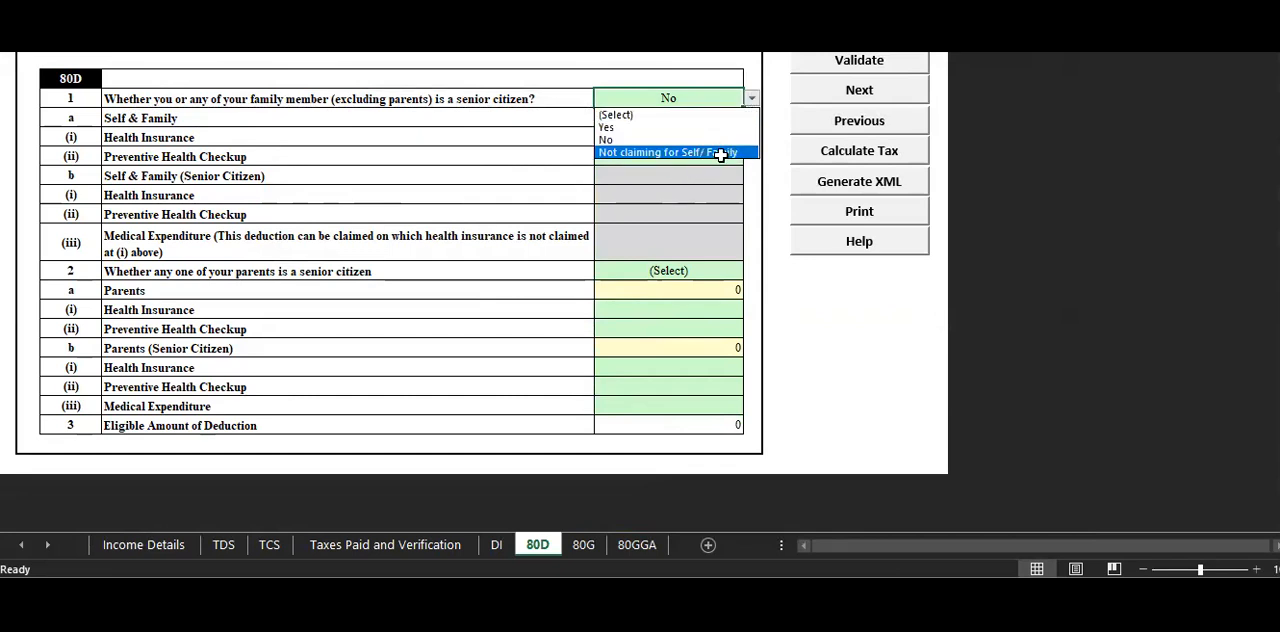
click(719, 155)
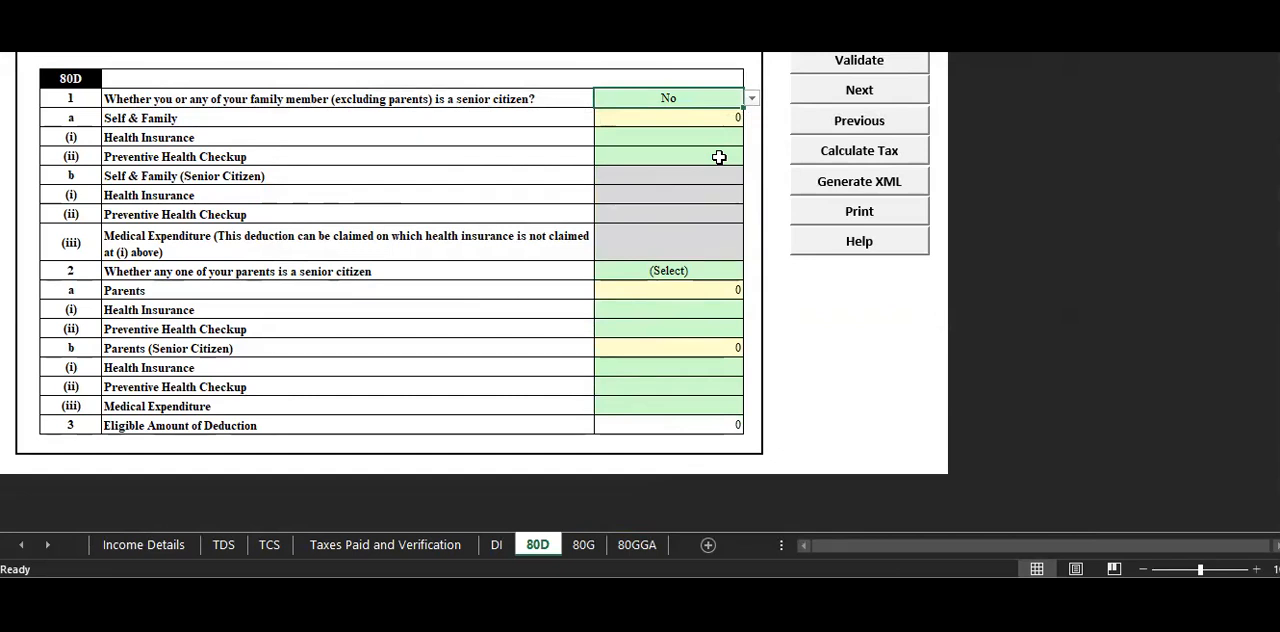
click(752, 98)
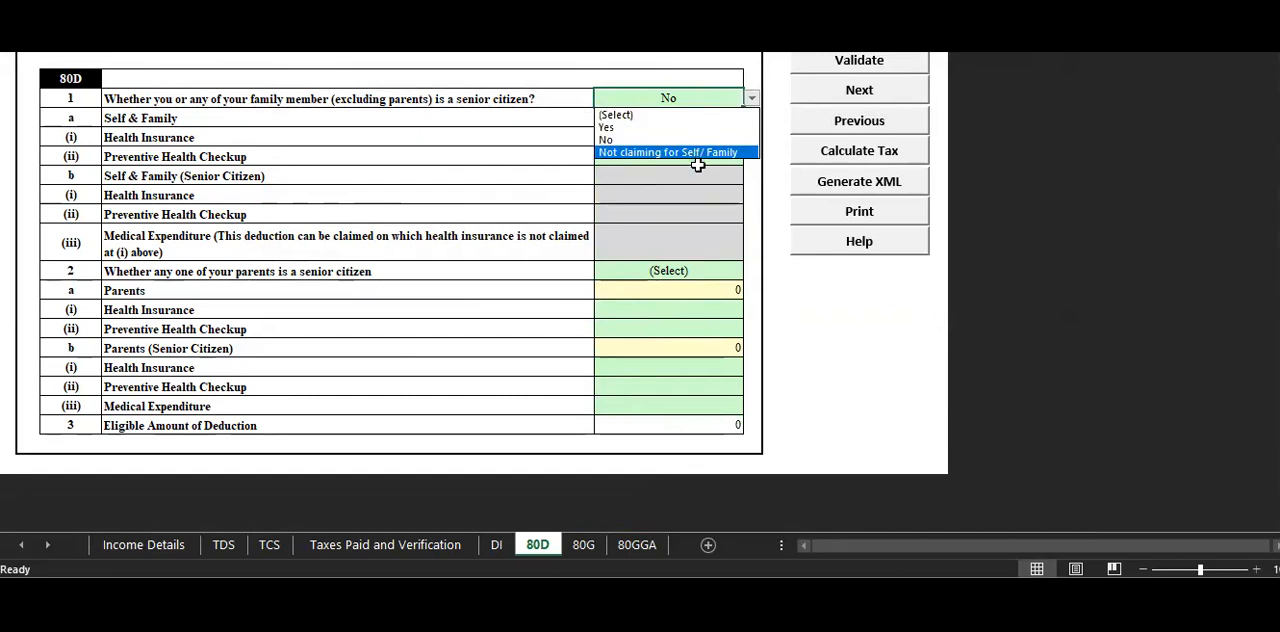
click(698, 166)
click(752, 98)
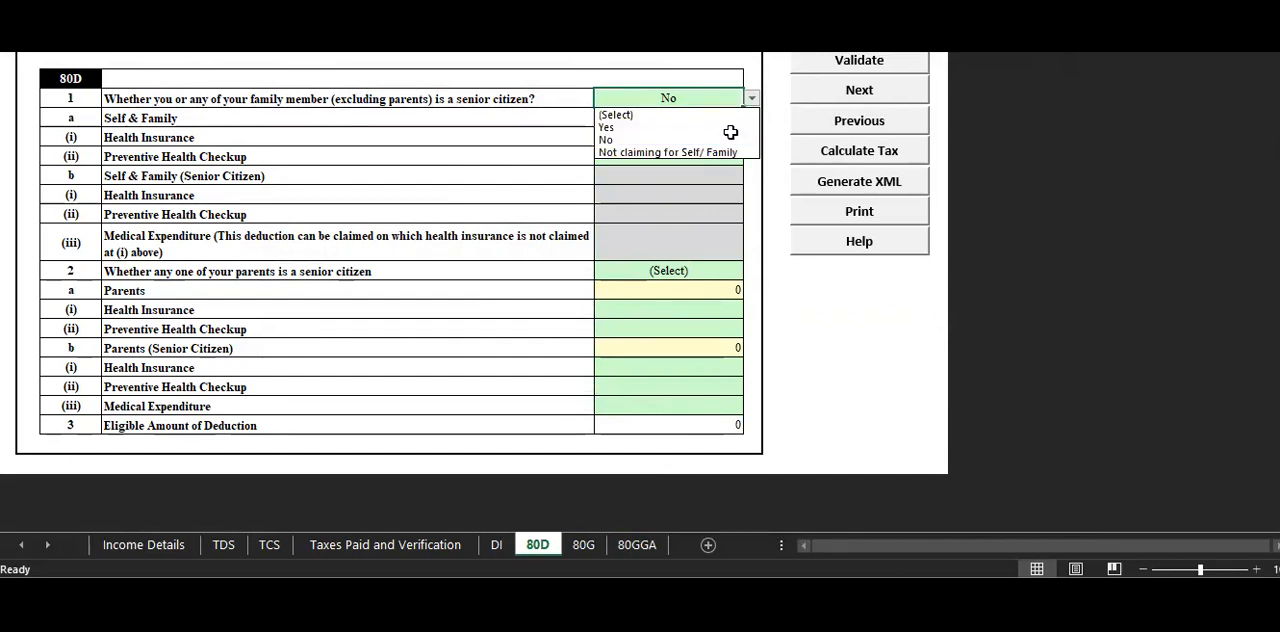
click(726, 152)
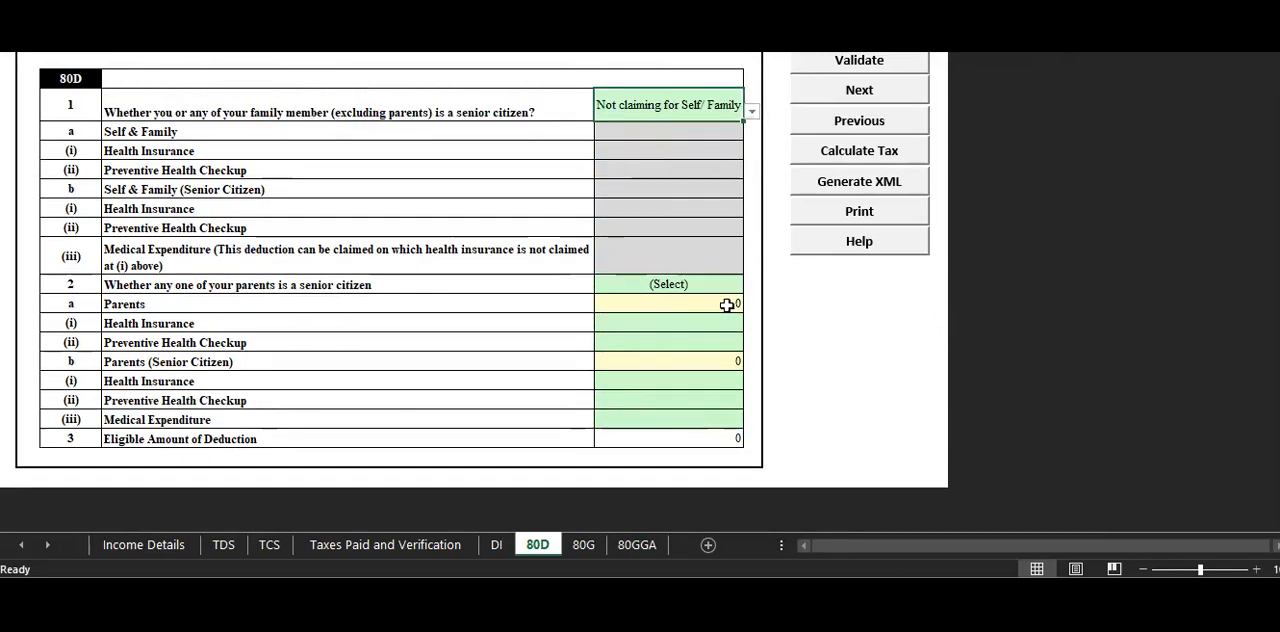
Set the question on whether a parent is a senior citizen to Not claiming for Parents.
click(723, 284)
click(751, 284)
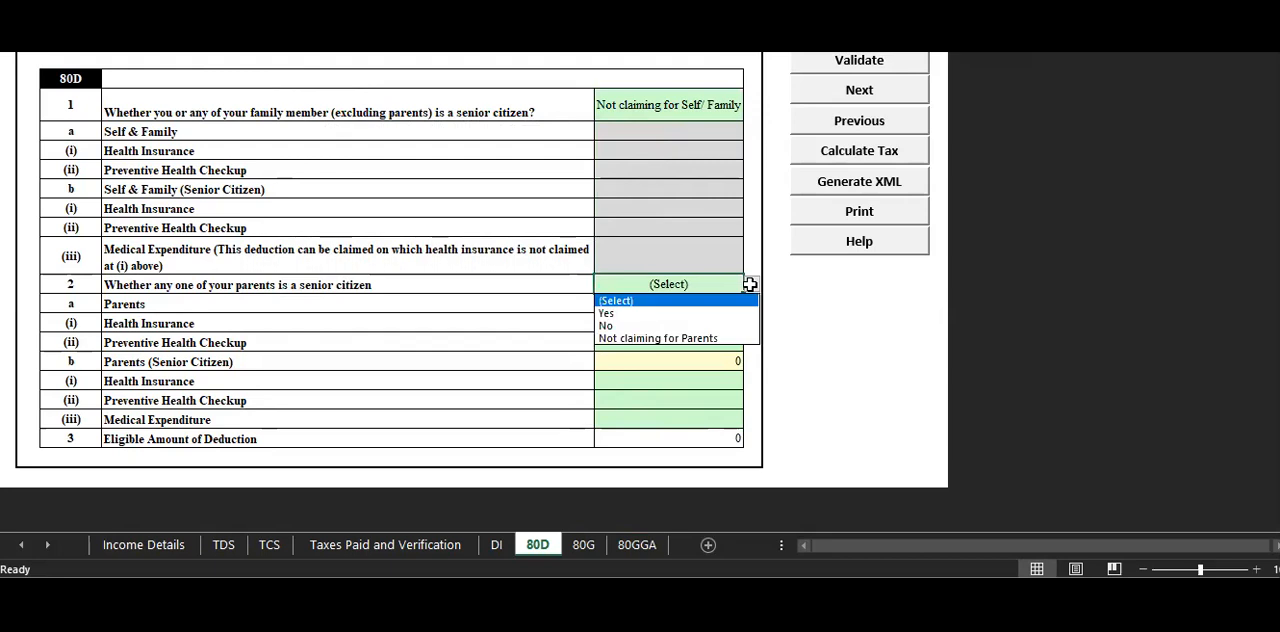
click(700, 338)
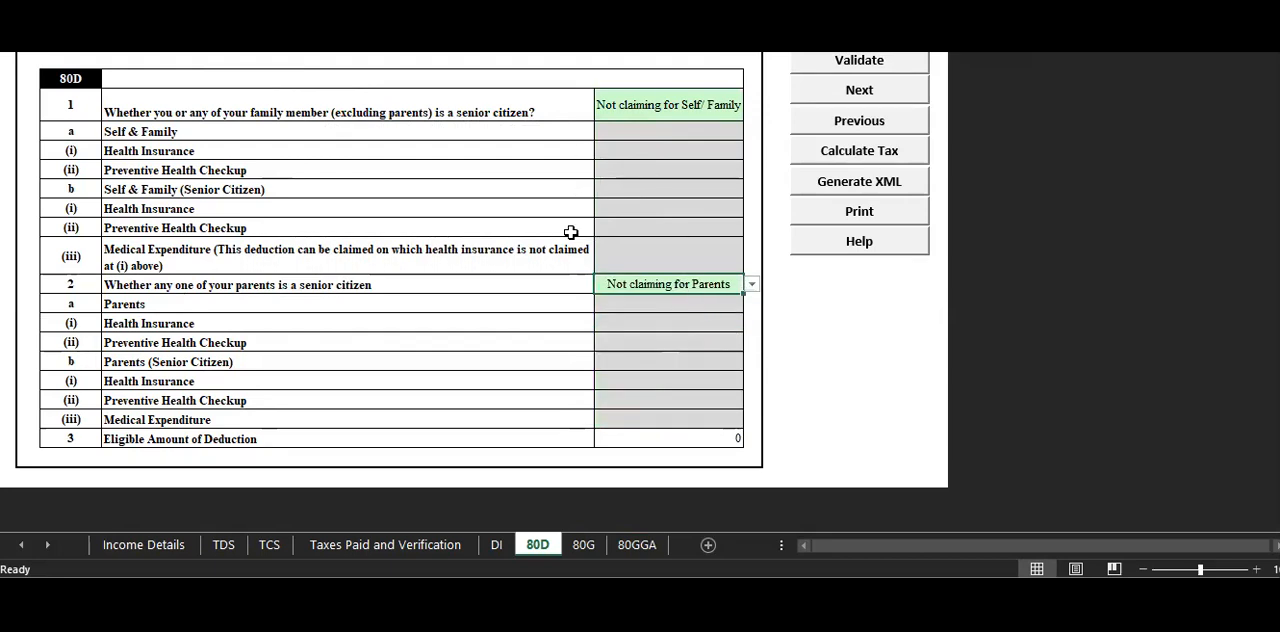
scroll(503, 380, down, 1)
scroll(449, 414, up, 1)
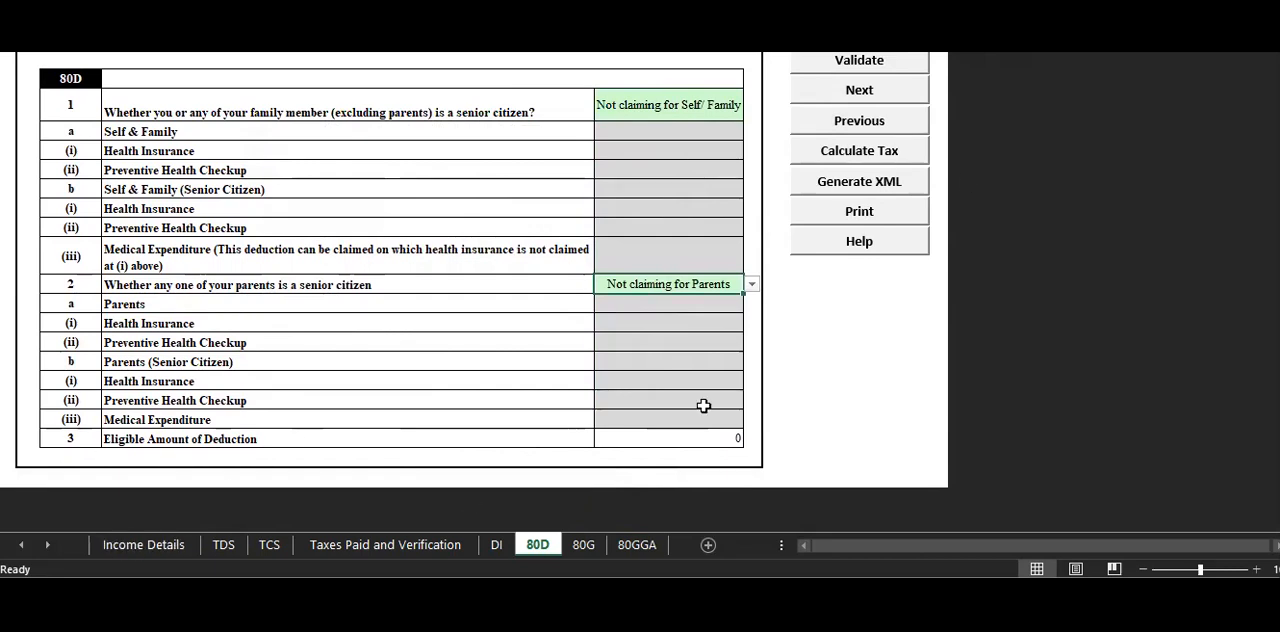
Calculate the tax again and review the total income, tax payable, rebate and fee rows in Income Details.
click(869, 151)
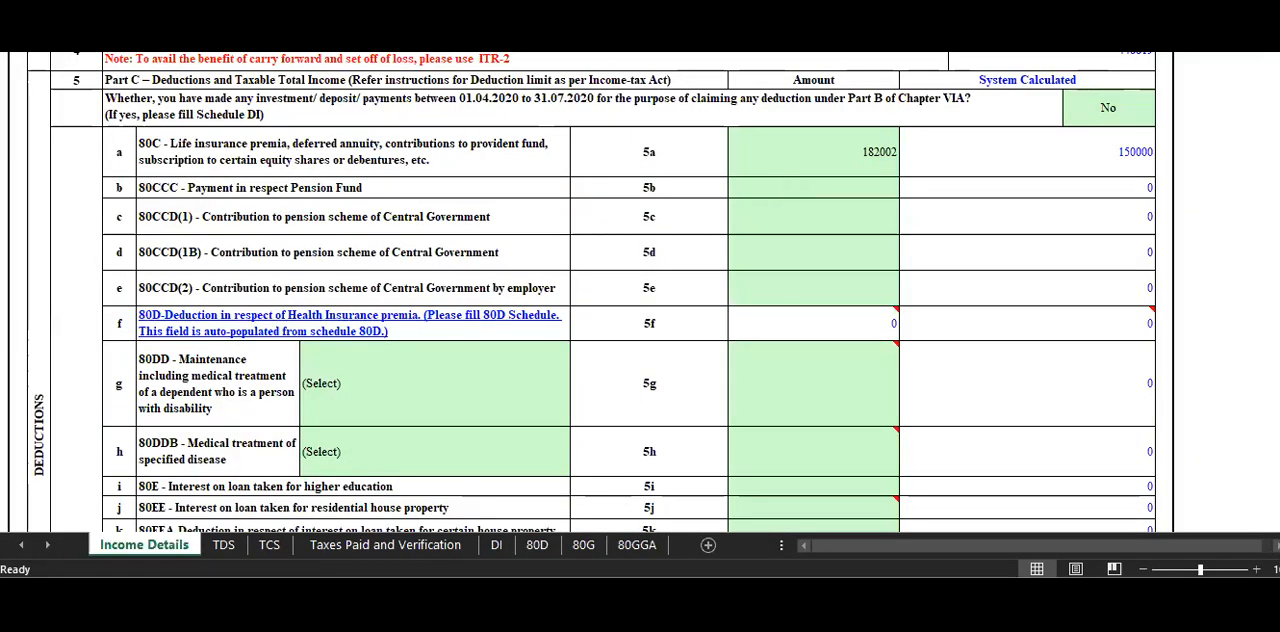
click(667, 214)
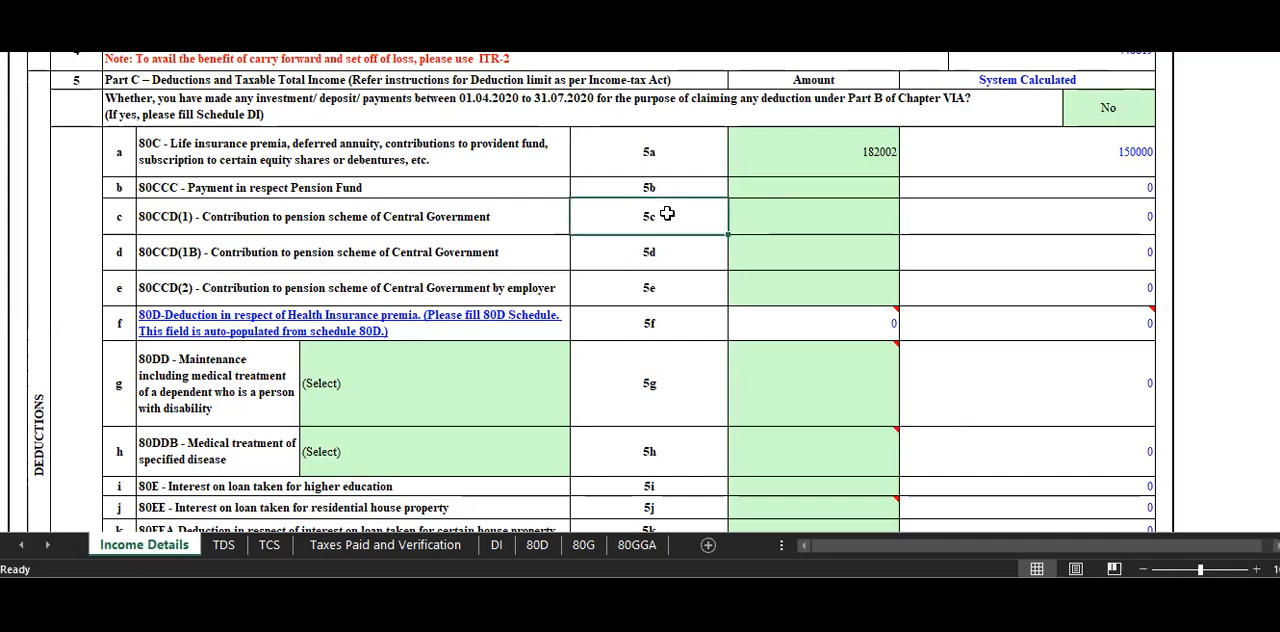
scroll(737, 334, down, 6)
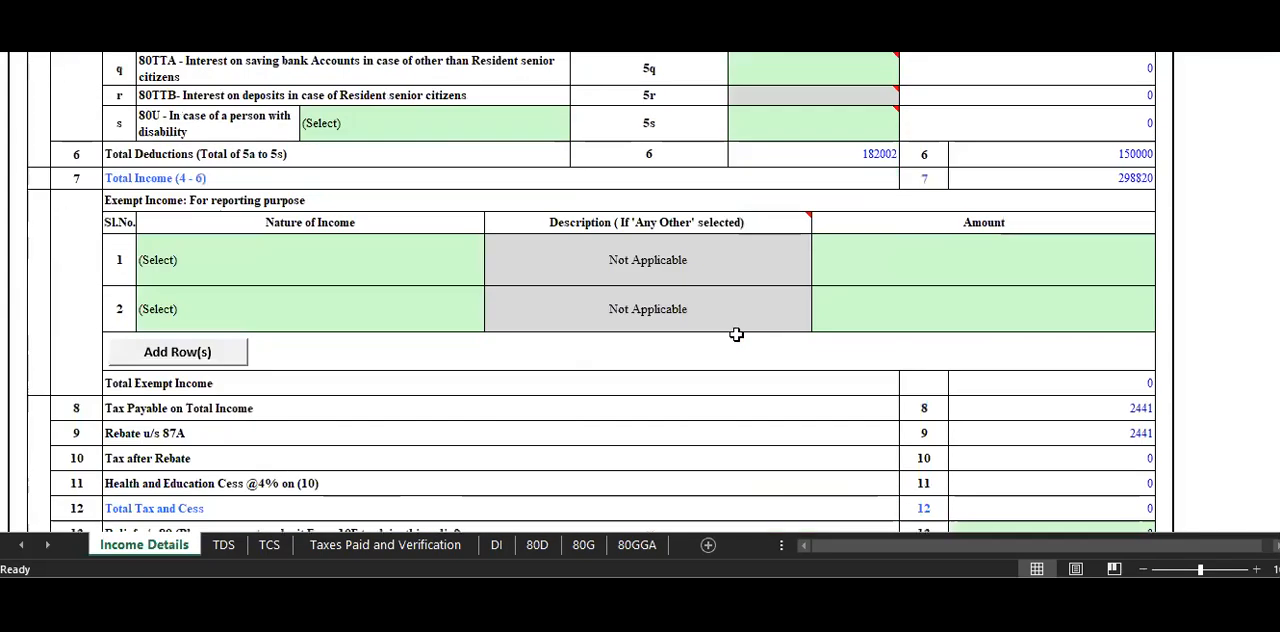
scroll(737, 334, down, 5)
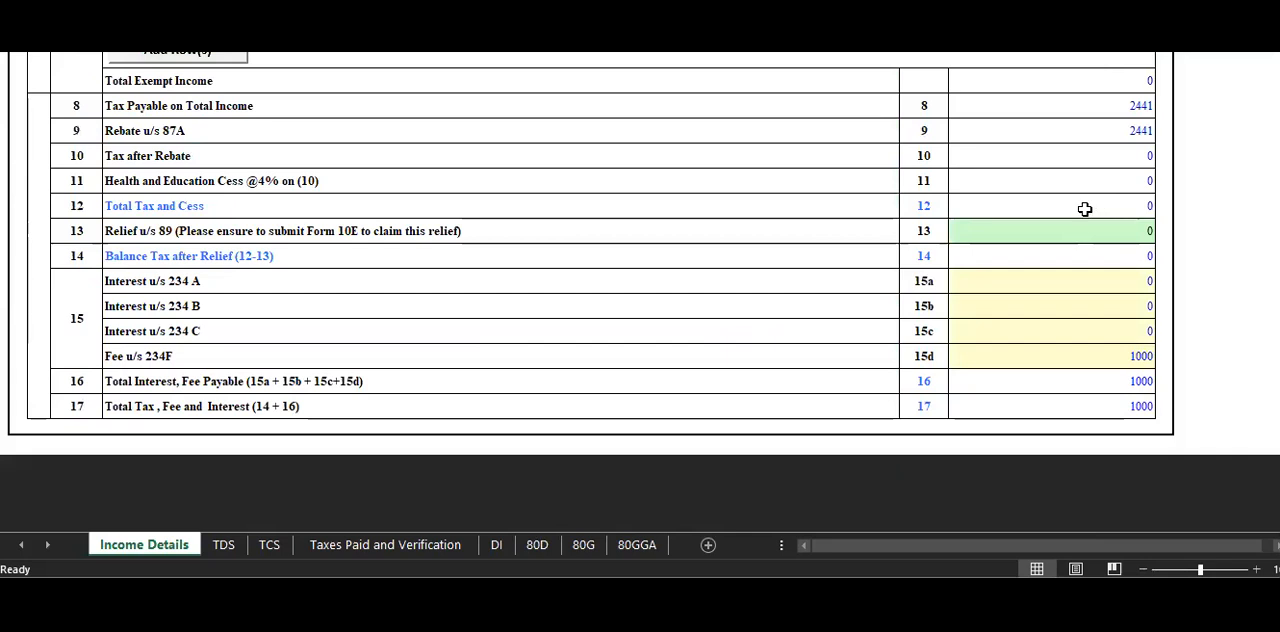
scroll(1085, 208, up, 1)
click(334, 228)
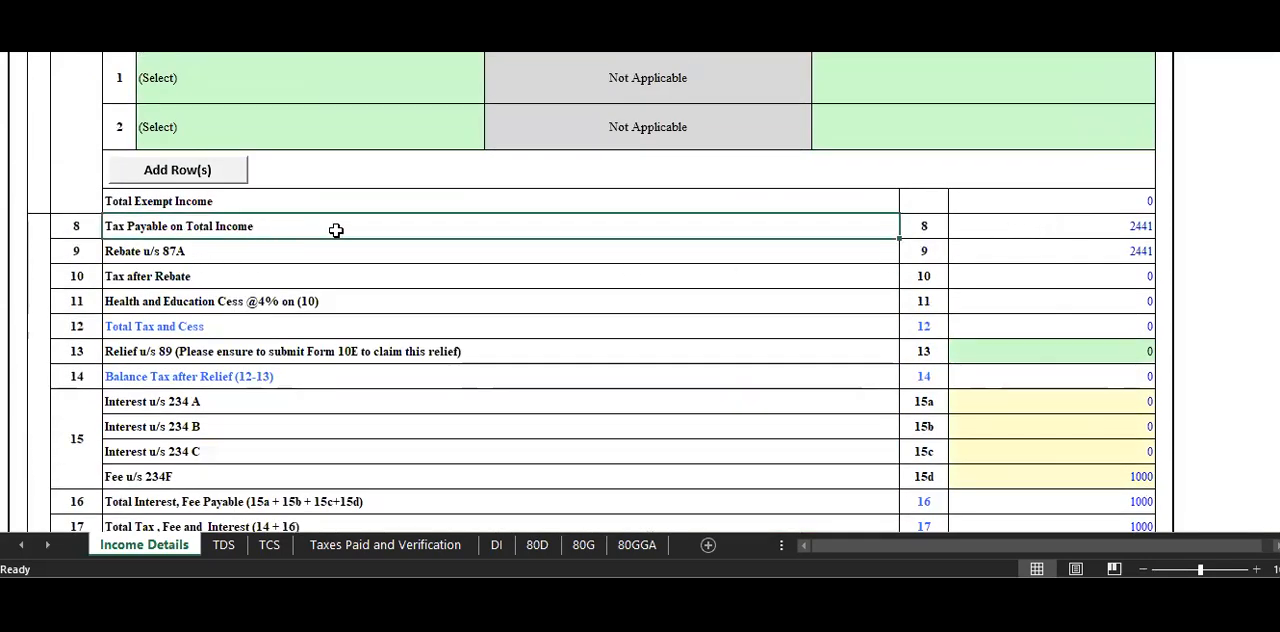
Examine the tax payable, rebate u/s 87A and fee u/s 234F rows, plus the total deductions and Chapter VI-A deduction entries.
click(1056, 226)
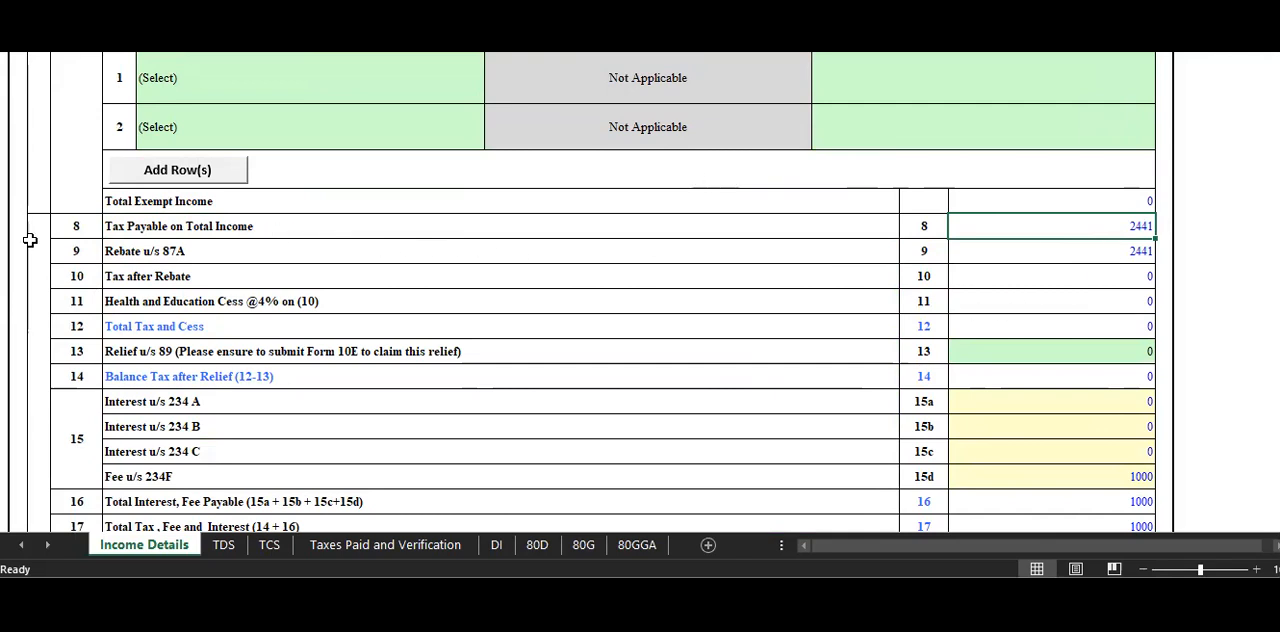
click(166, 254)
click(1072, 253)
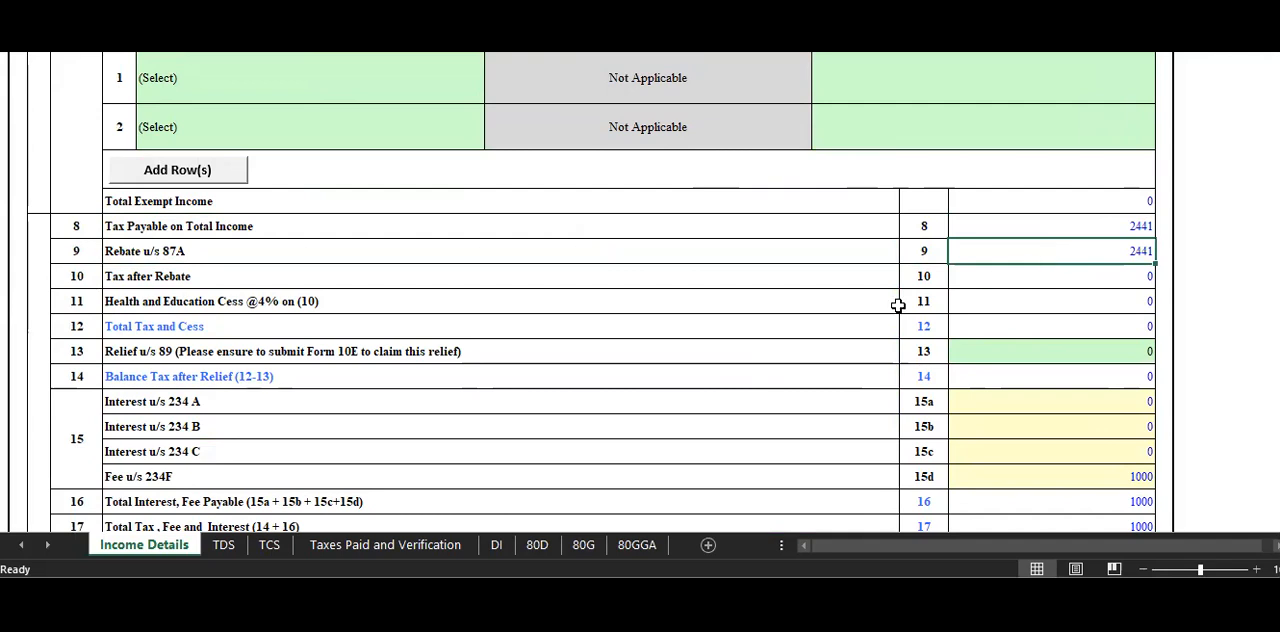
scroll(203, 408, down, 3)
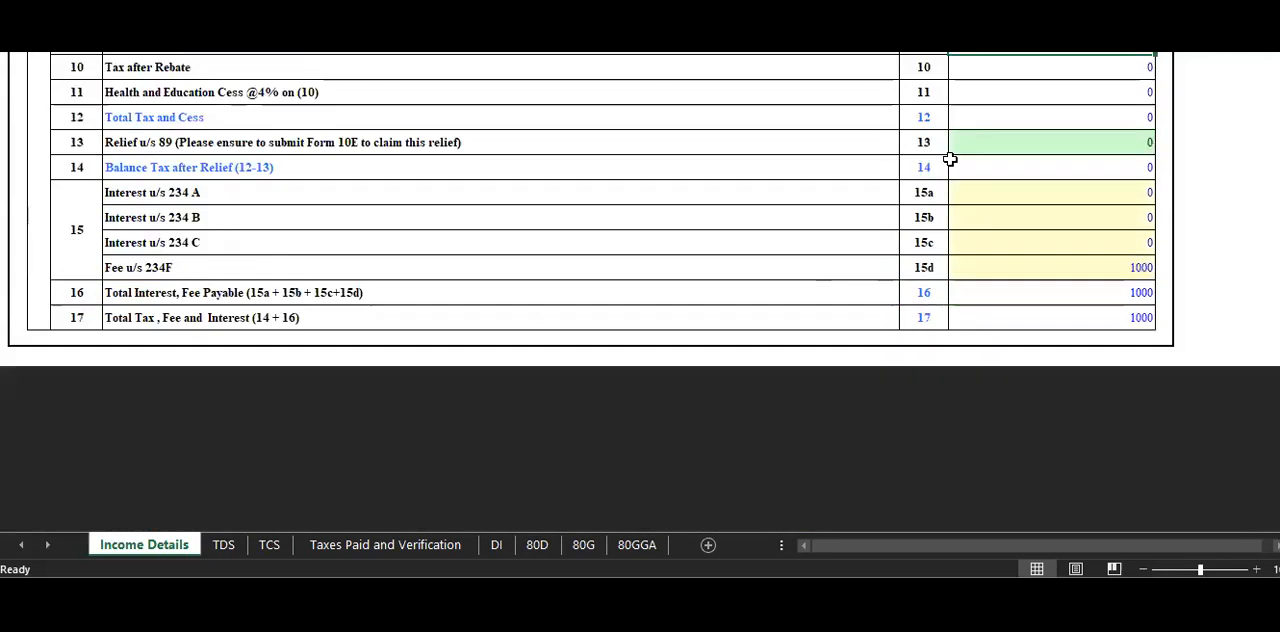
click(130, 267)
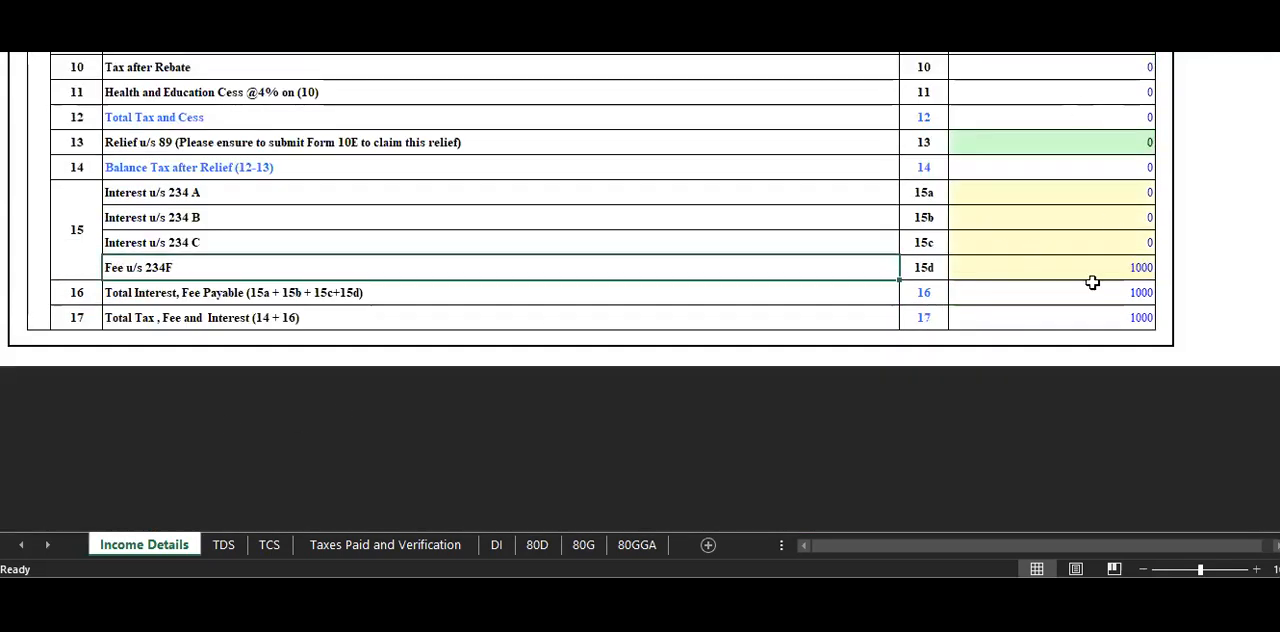
click(1094, 278)
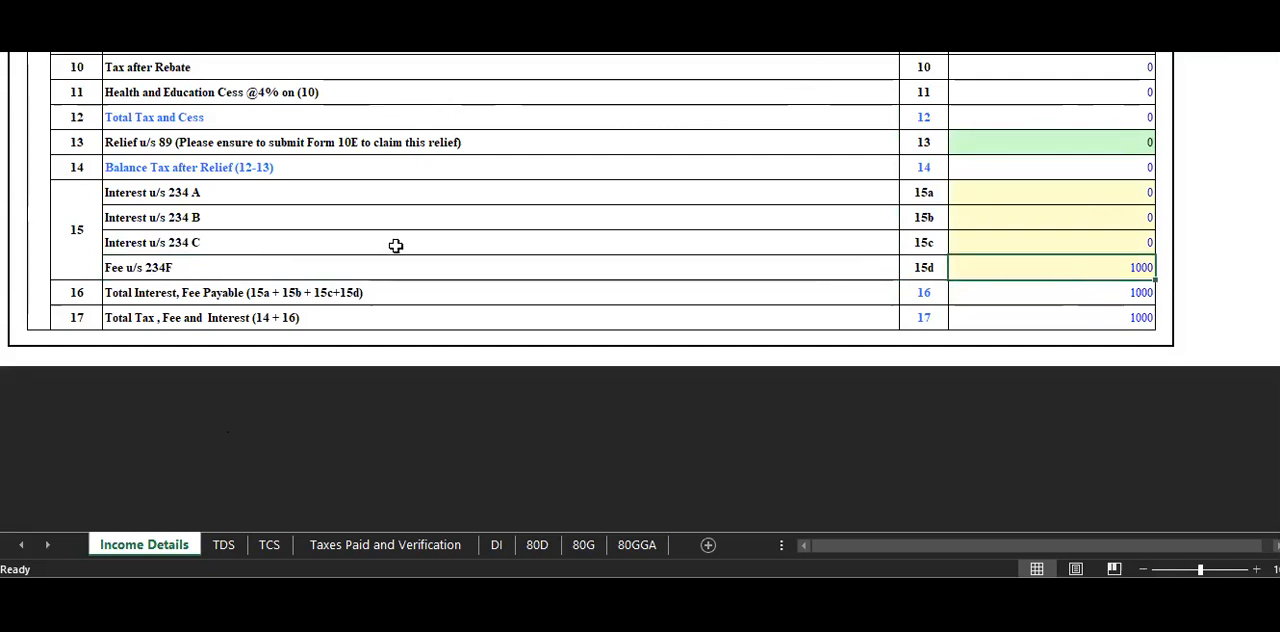
scroll(403, 296, up, 8)
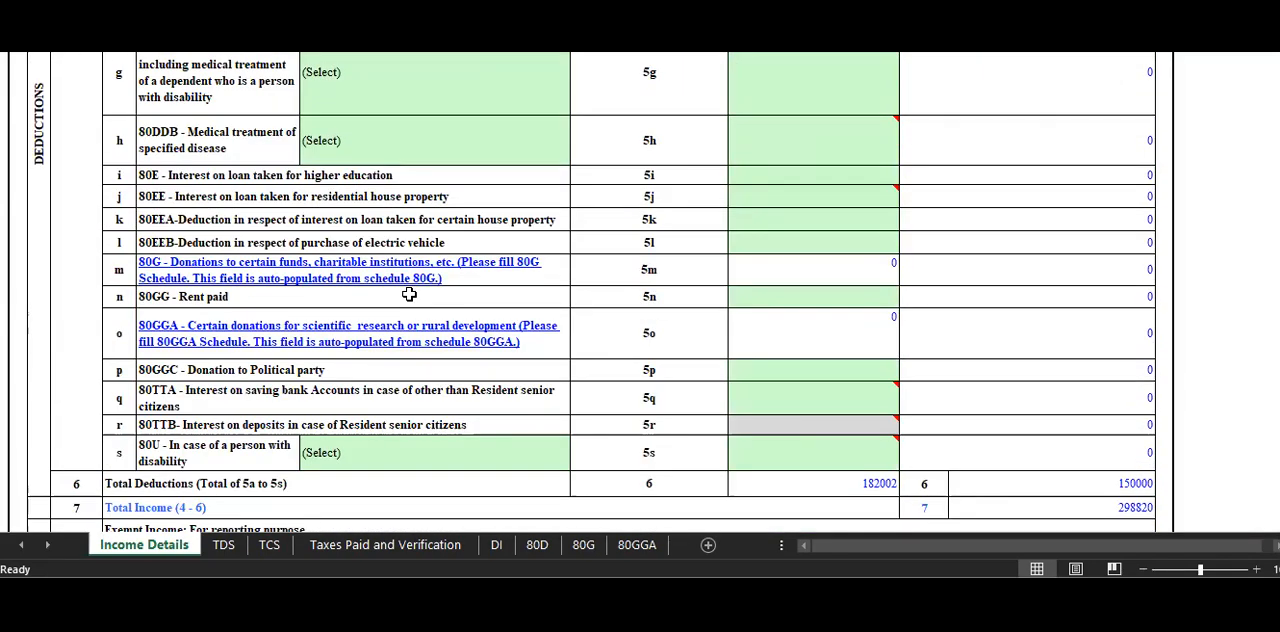
scroll(549, 223, up, 3)
scroll(1021, 300, down, 9)
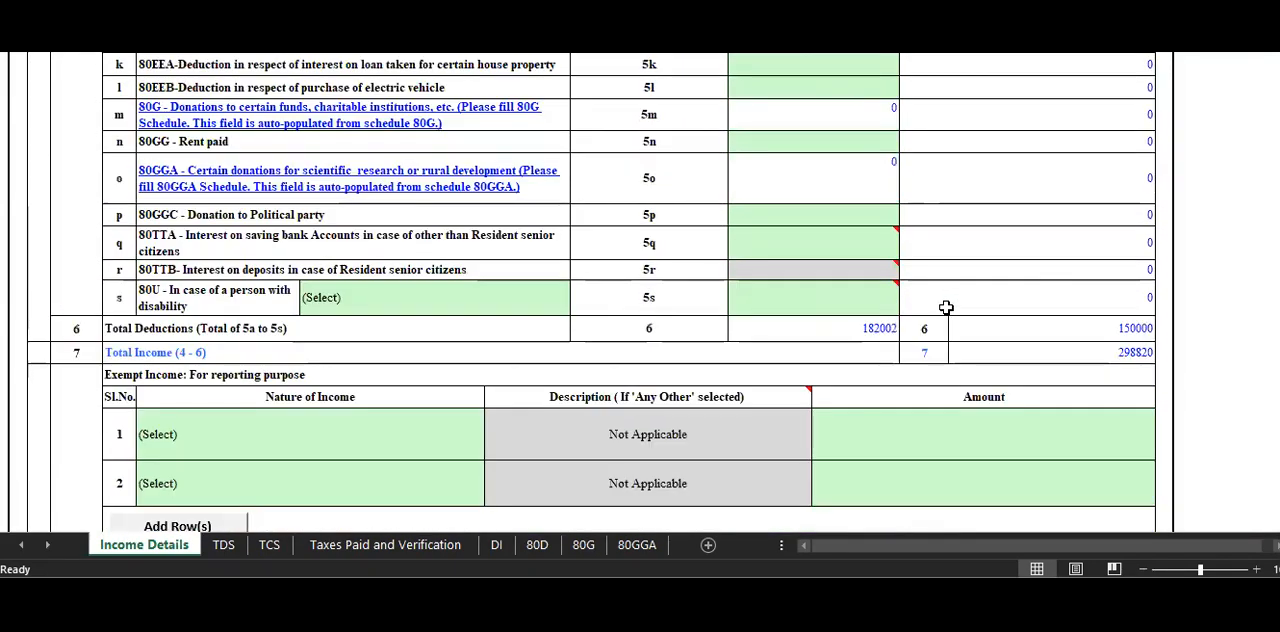
scroll(780, 309, up, 9)
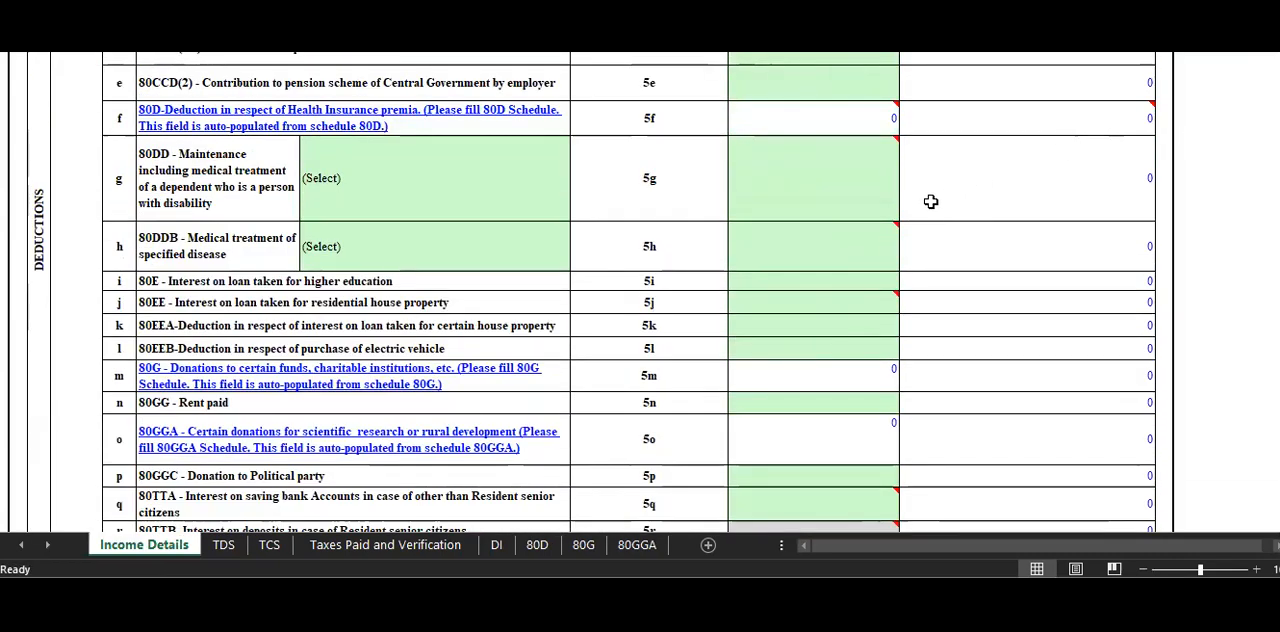
mouse_move(761, 249)
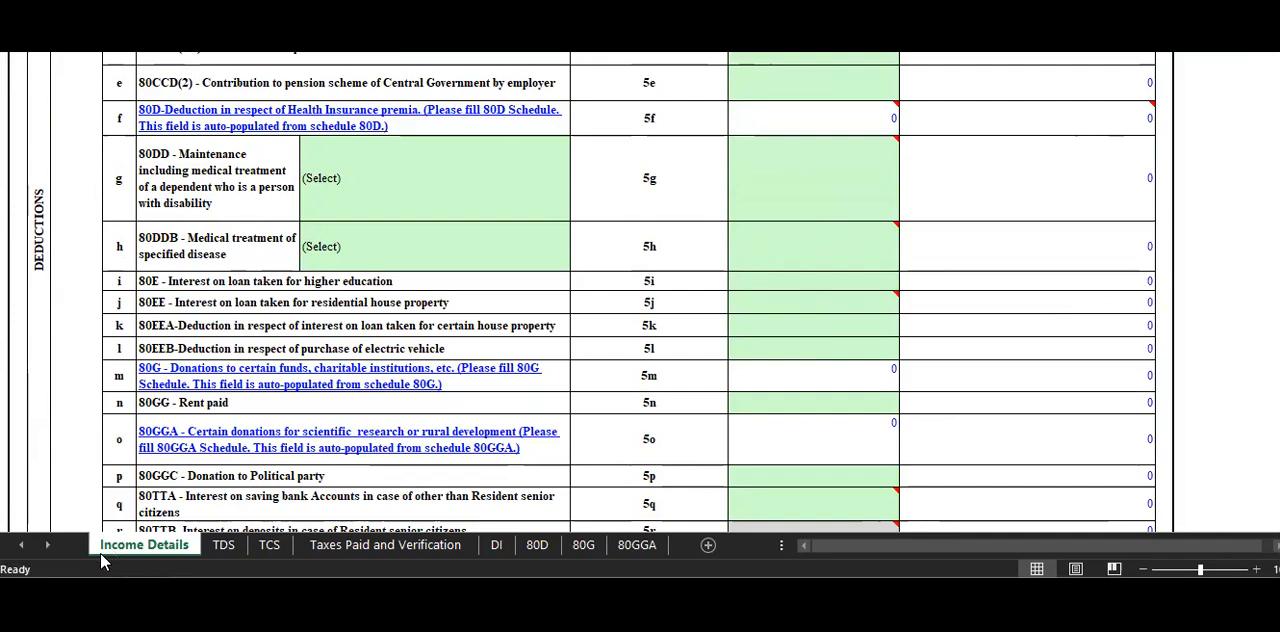
Generate the return's XML from Income Details and save it from the summary sheet, acknowledging the alerts.
scroll(1079, 330, up, 20)
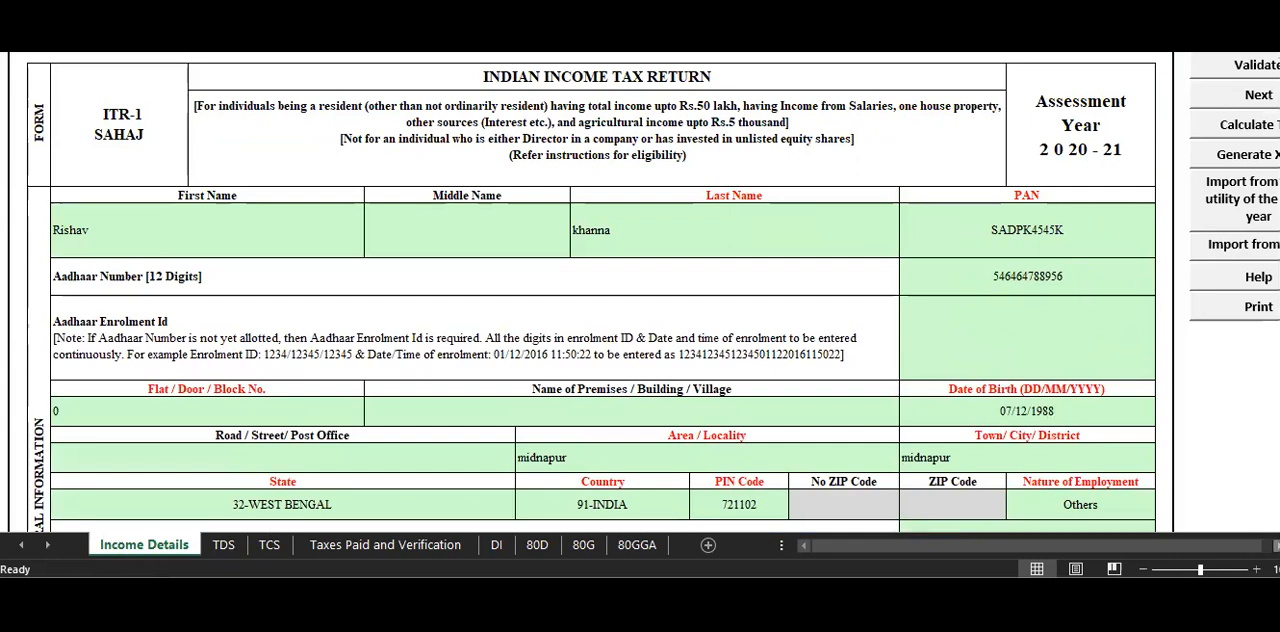
scroll(1175, 155, right, 3)
click(1175, 155)
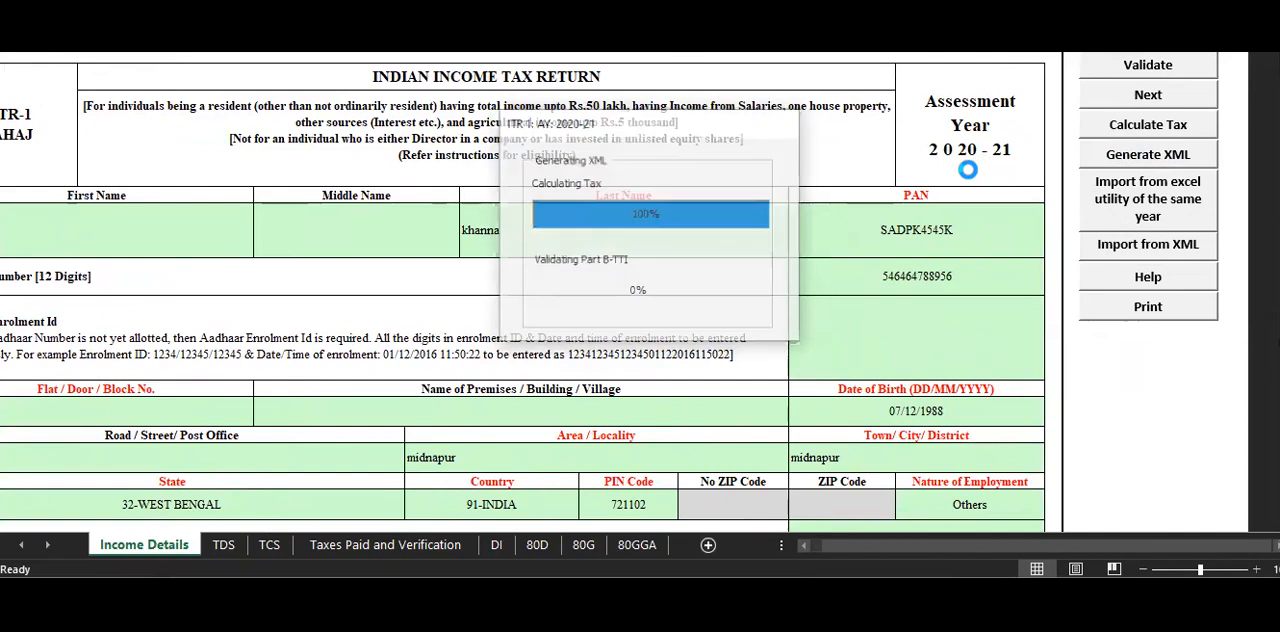
click(615, 378)
click(655, 381)
click(648, 380)
click(695, 86)
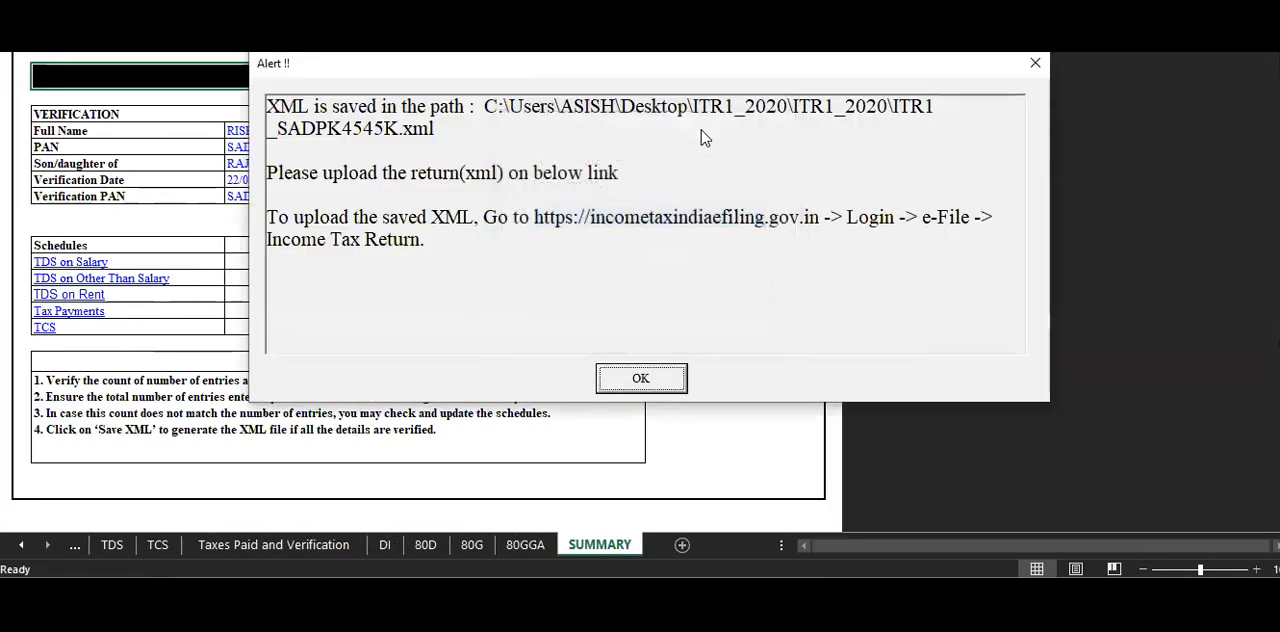
click(641, 379)
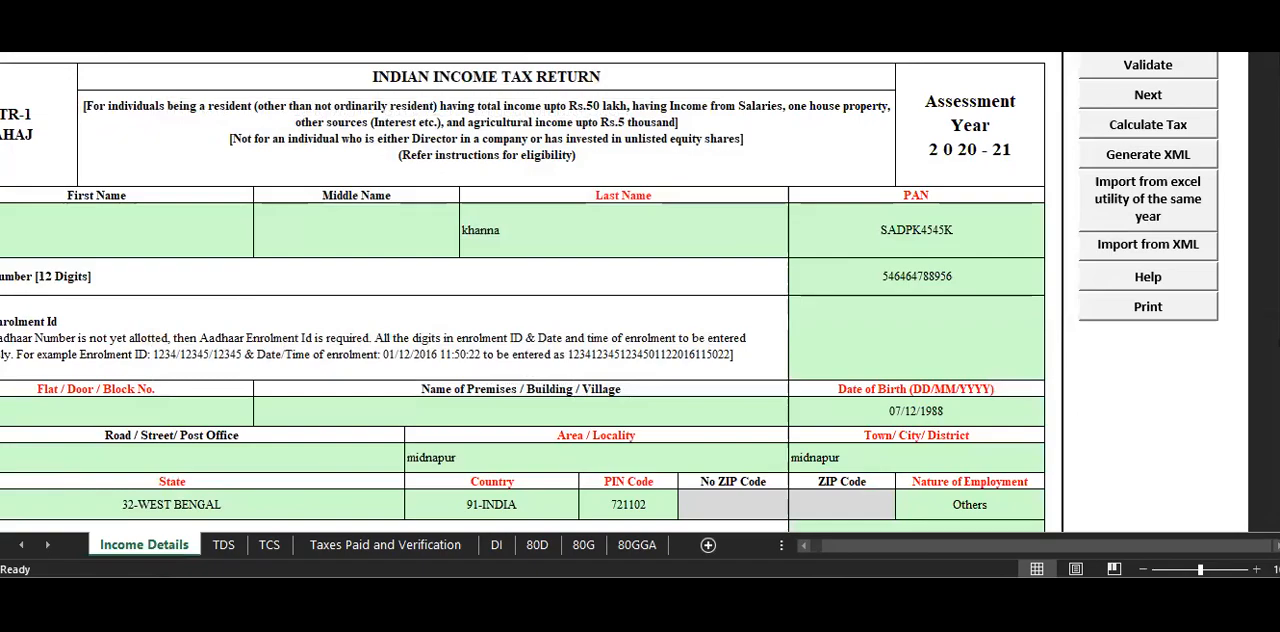
Switch to File Explorer, select the generated XML document in the utility's folder, and dismiss the folder window.
key(alt+Tab)
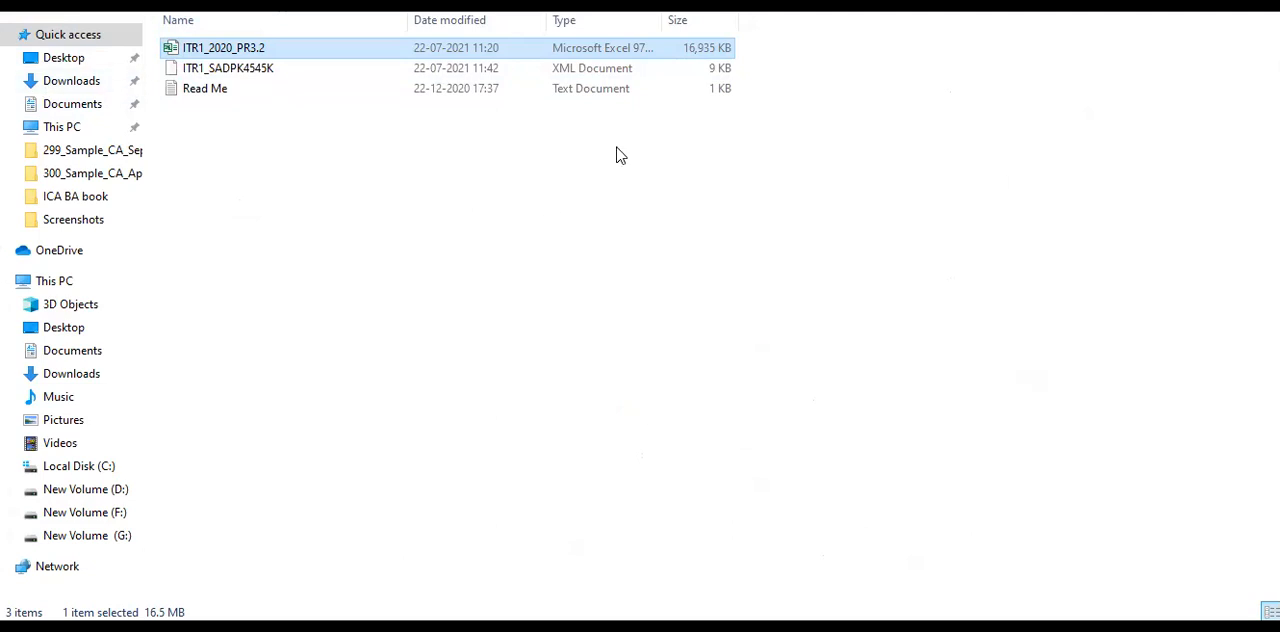
click(531, 72)
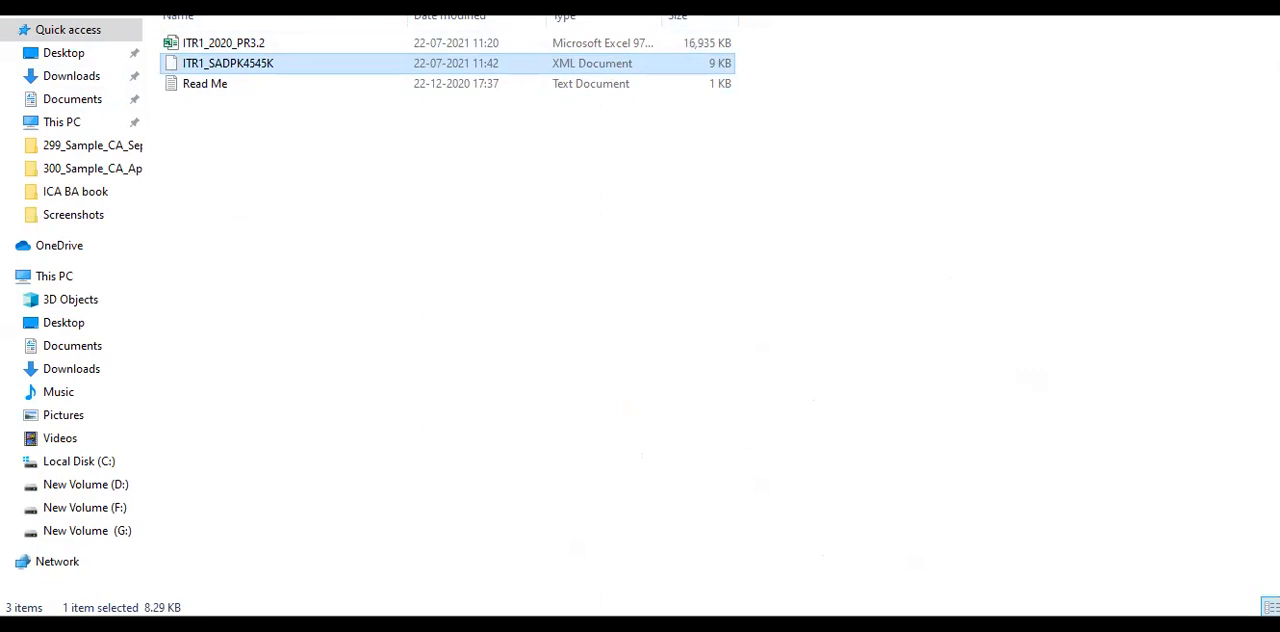
click(1260, 4)
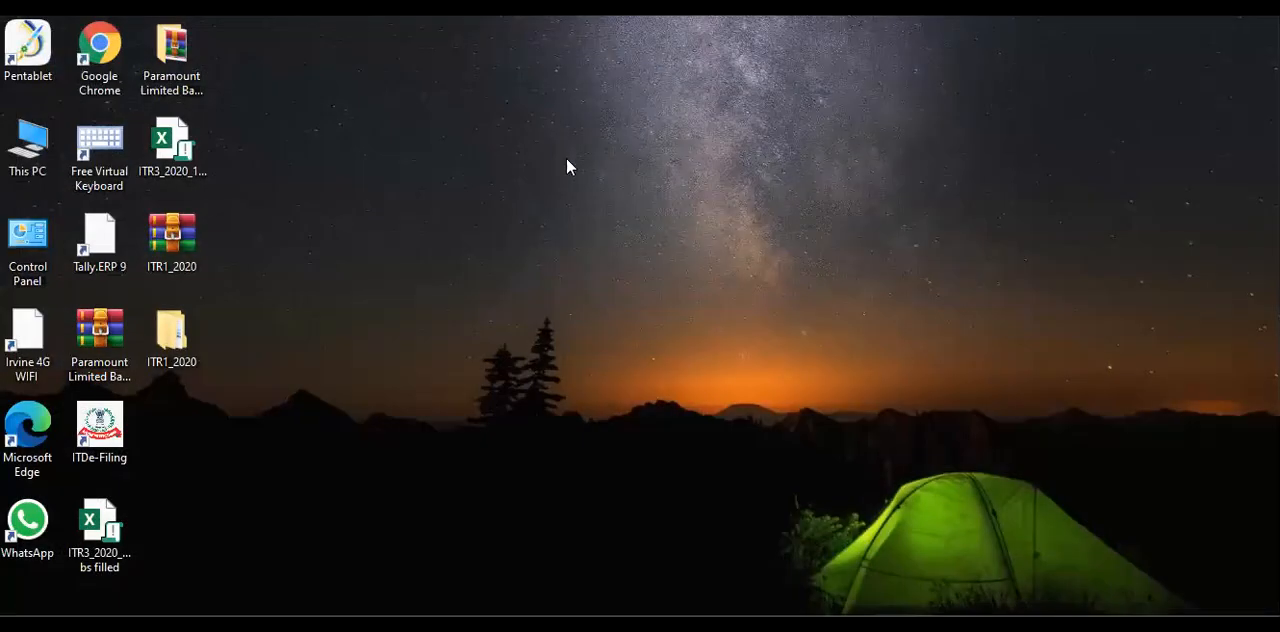
right_click(170, 332)
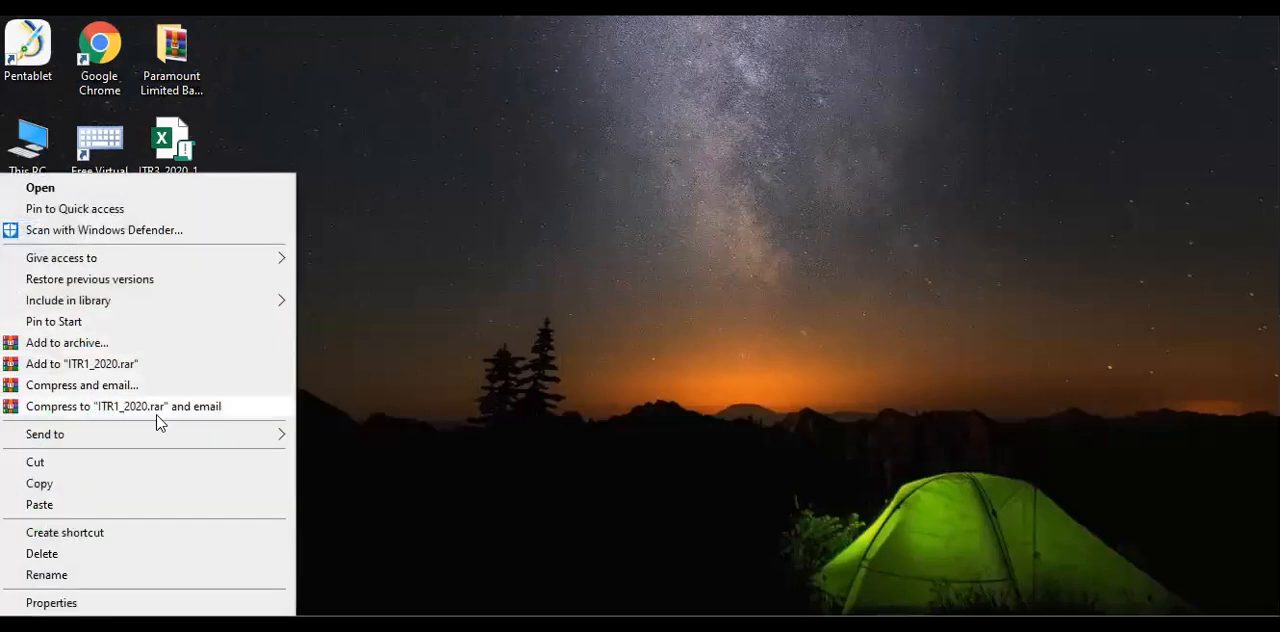
click(539, 388)
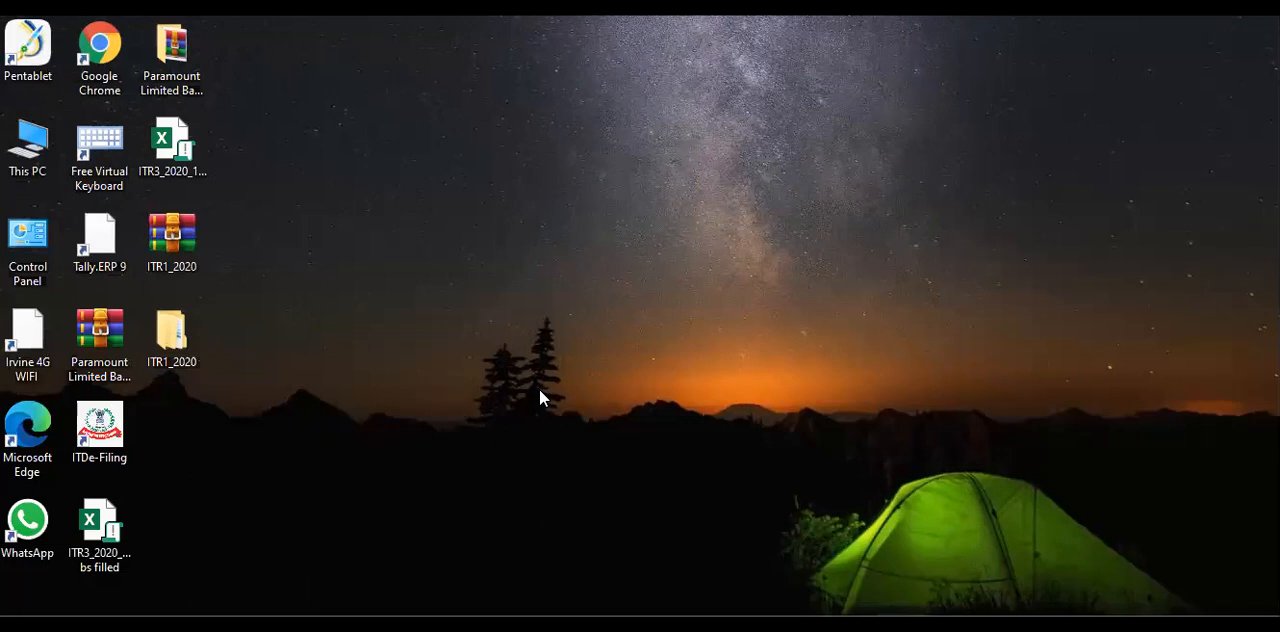